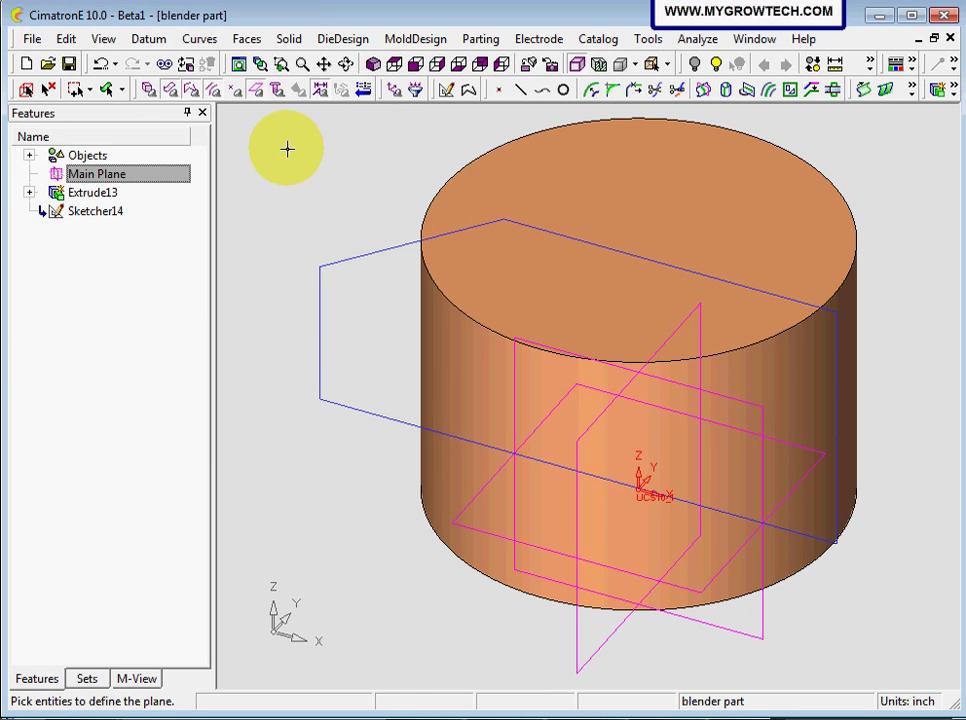
Step: Start a Solid Add Extrude and pick the rectangular sketch outline beside the cylinder as profile
{"action": "left_click", "coordinate": [290, 40]}
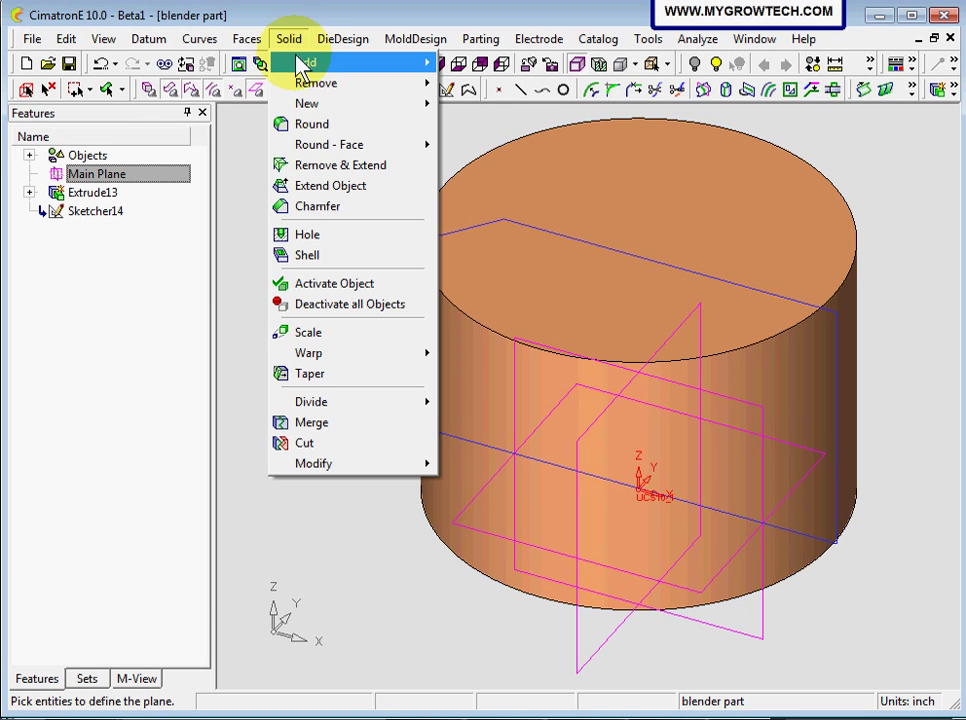
{"action": "mouse_move", "coordinate": [300, 66]}
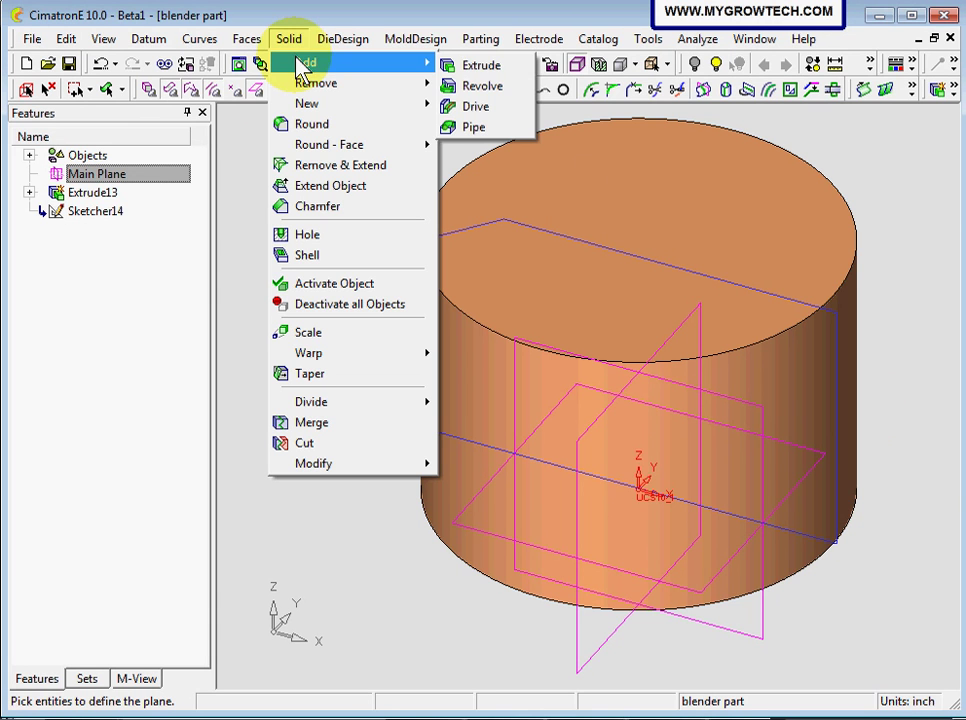
{"action": "left_click", "coordinate": [474, 70]}
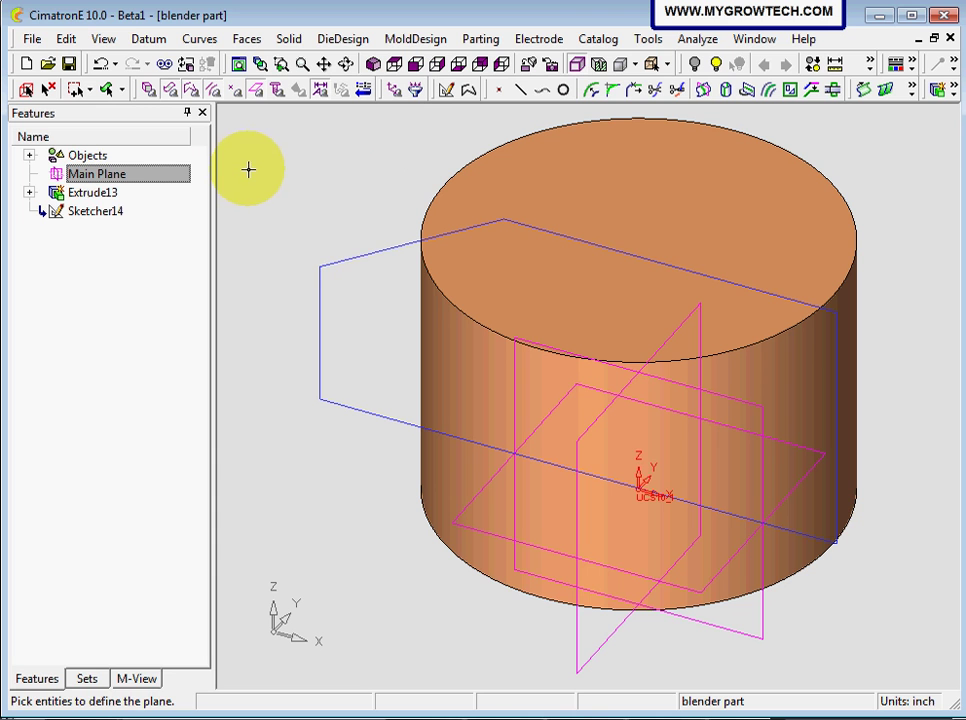
{"action": "left_click", "coordinate": [338, 266]}
Step: Choose Add Extrude from the context menu to preview the sketch as a block
{"action": "right_click", "coordinate": [338, 268]}
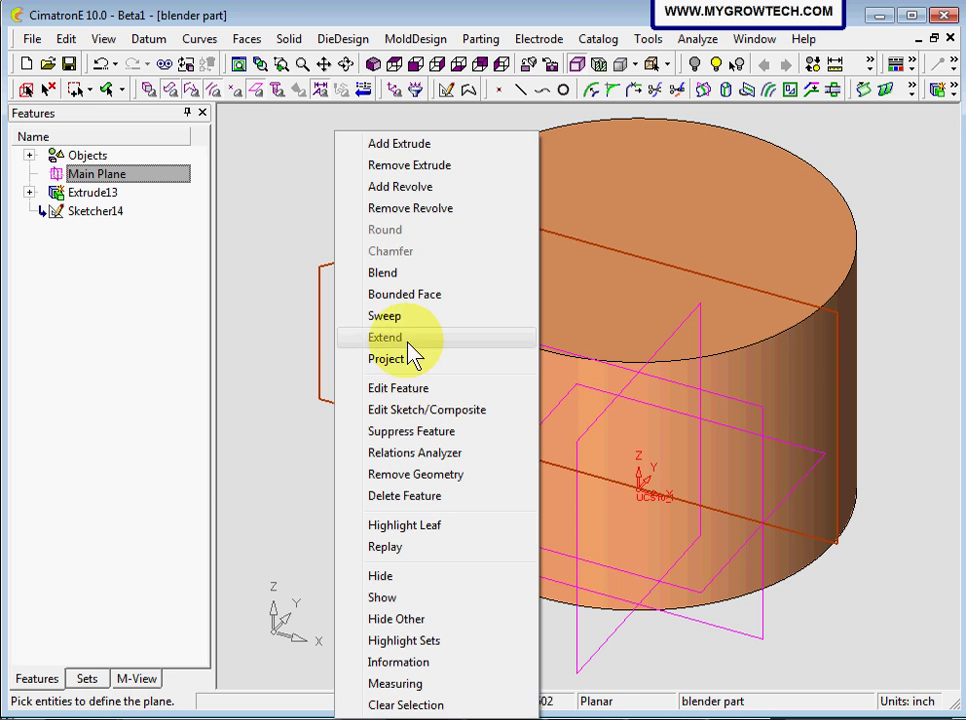
{"action": "left_click", "coordinate": [410, 148]}
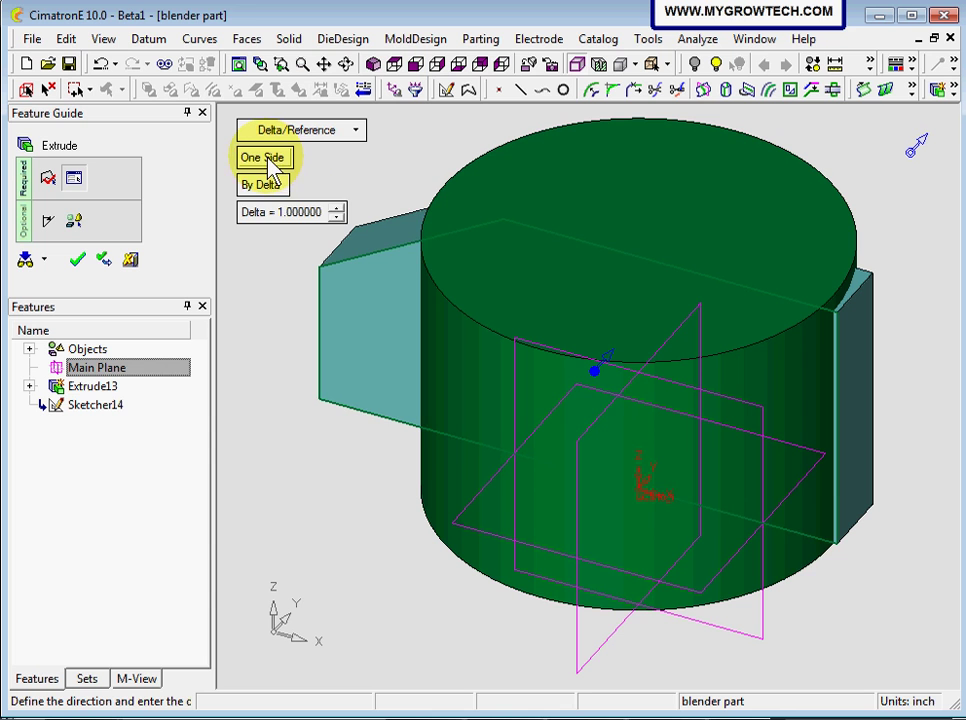
Step: Make the extrusion two-sided with Delta 2.5 on both the primary and secondary sides
{"action": "left_click", "coordinate": [267, 158]}
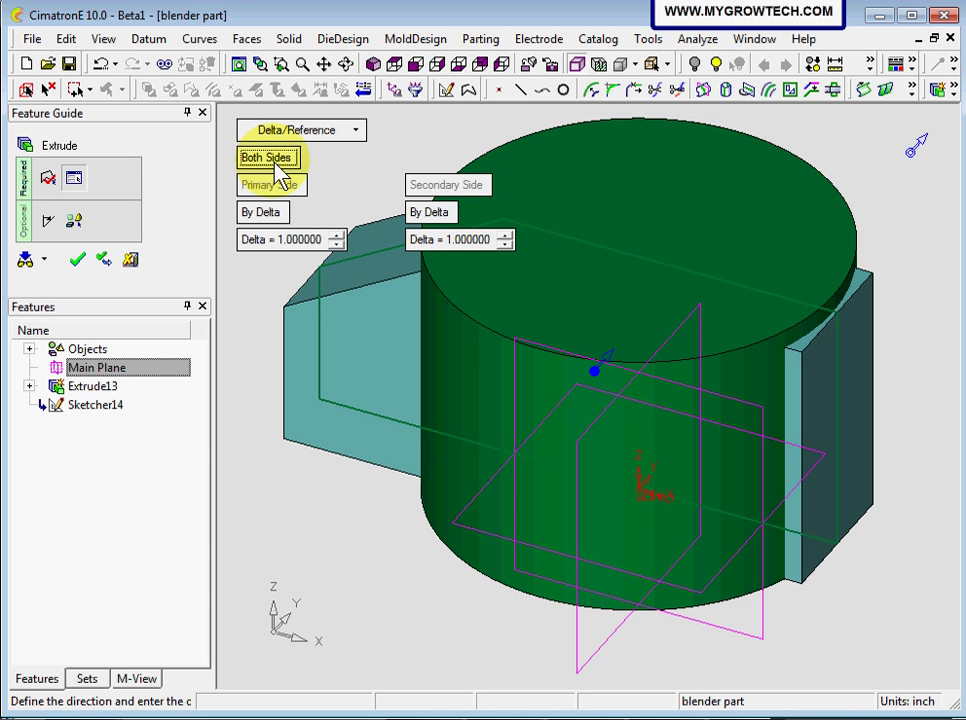
{"action": "left_click", "coordinate": [310, 243]}
{"action": "type", "text": "2.5"}
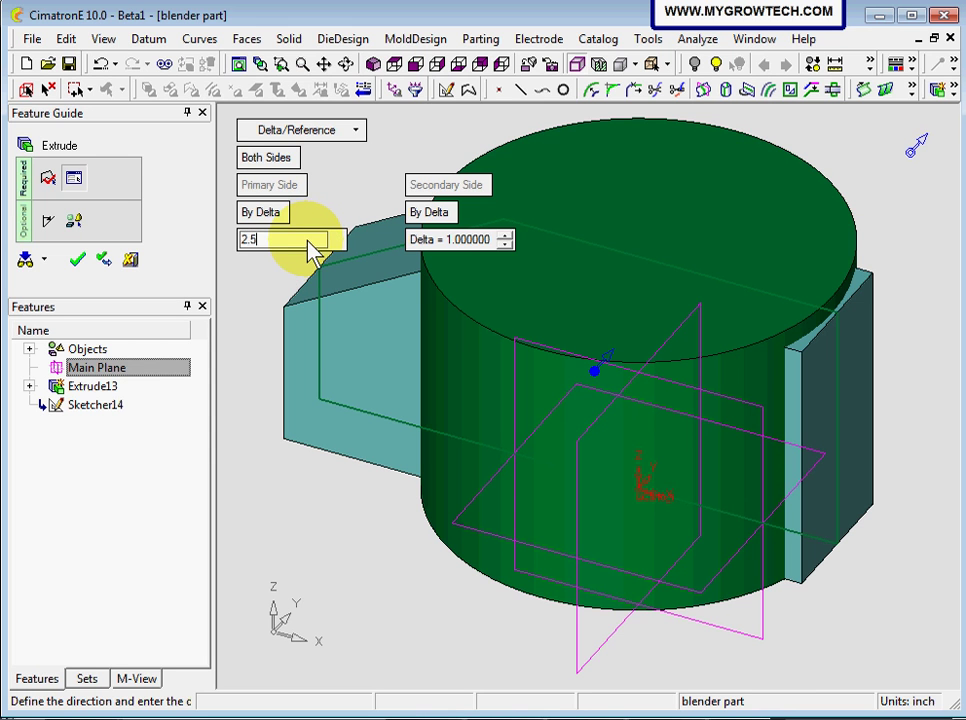
{"action": "key", "text": "Return"}
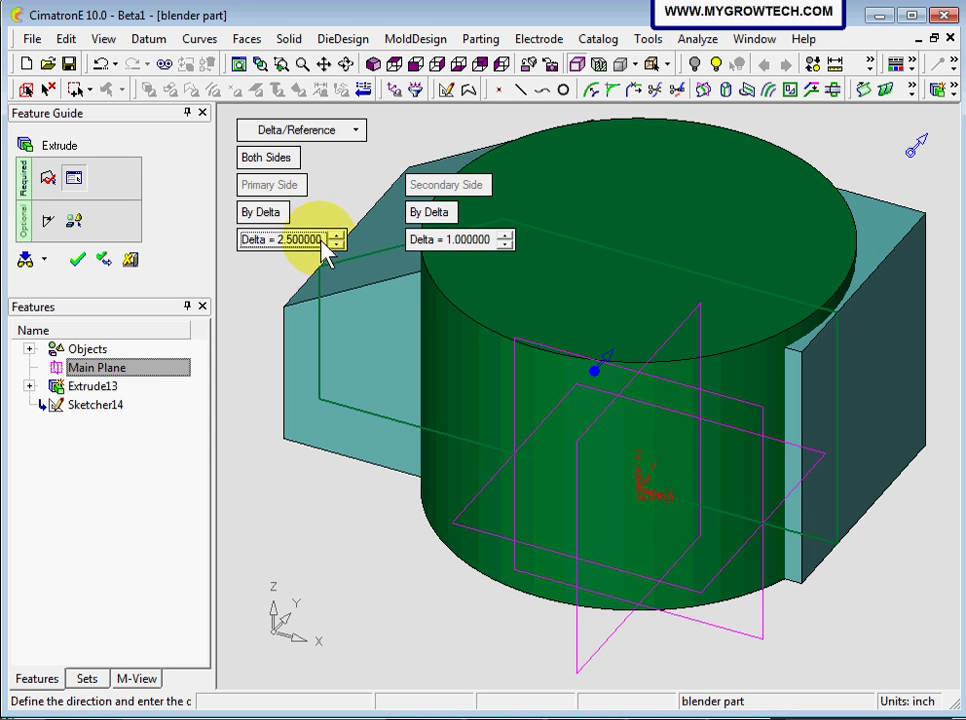
{"action": "left_click", "coordinate": [470, 244]}
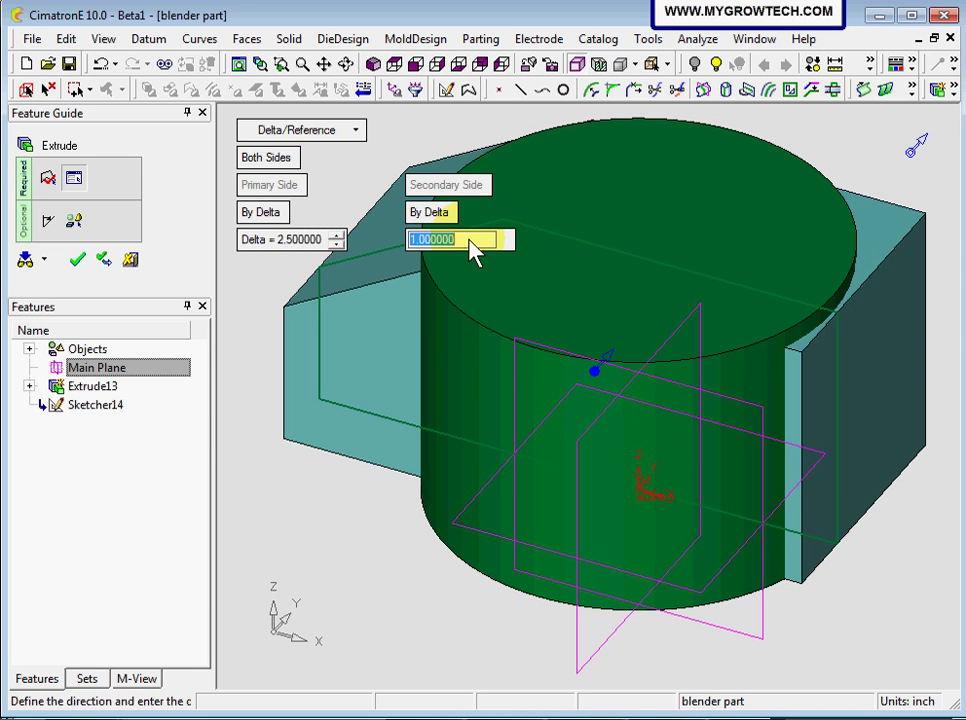
{"action": "type", "text": "2.5"}
{"action": "key", "text": "Return"}
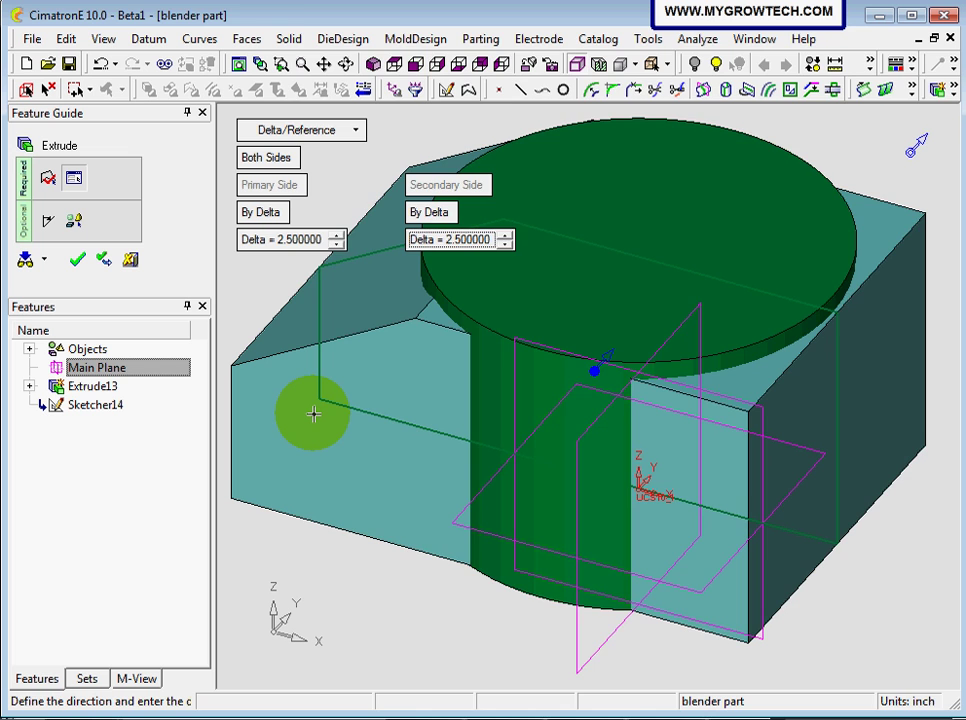
{"action": "key", "text": "F1"}
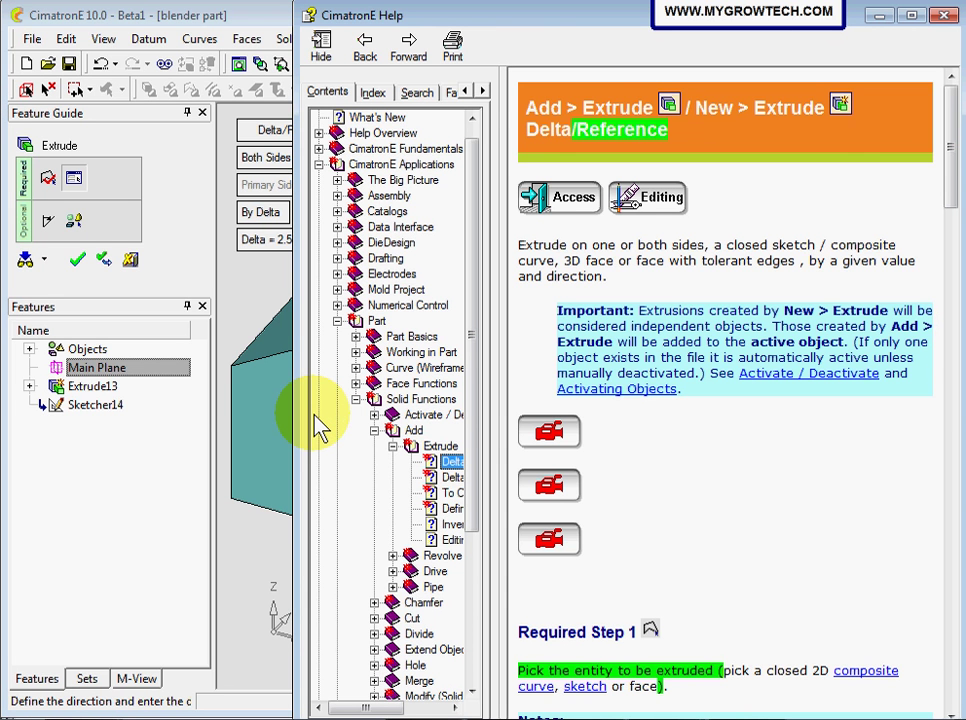
{"action": "left_click_drag", "start_coordinate": [459, 22], "coordinate": [383, 31]}
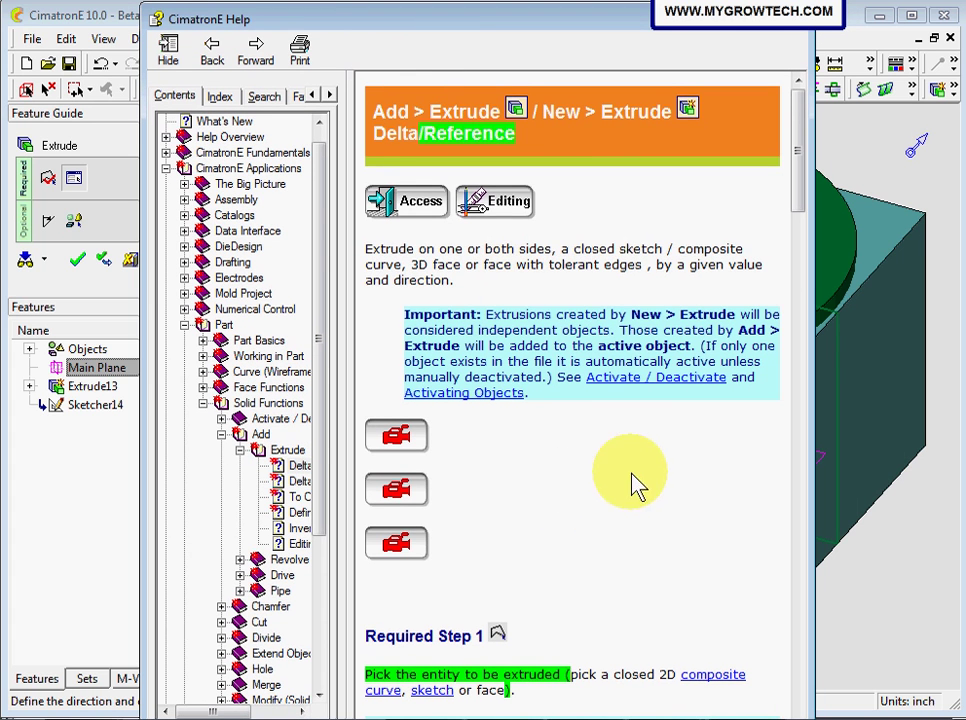
{"action": "mouse_move", "coordinate": [802, 185]}
{"action": "left_mouse_down"}
{"action": "mouse_move", "coordinate": [809, 440]}
{"action": "mouse_move", "coordinate": [797, 172]}
{"action": "left_mouse_up"}
{"action": "left_click", "coordinate": [405, 437]}
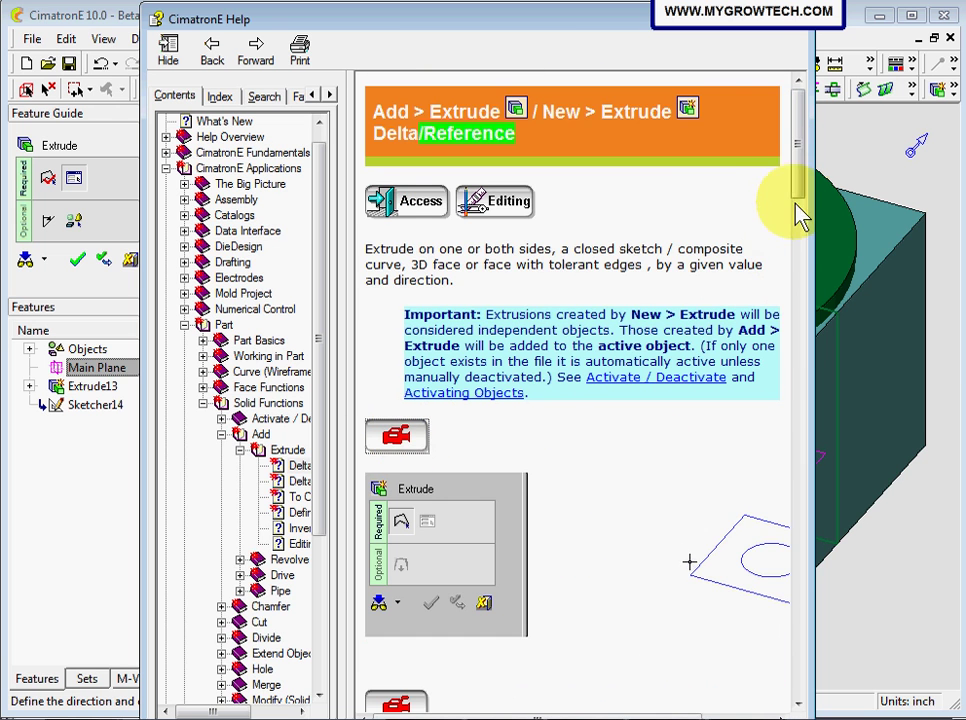
{"action": "scroll", "coordinate": [800, 200], "scroll_direction": "down", "scroll_amount": 5}
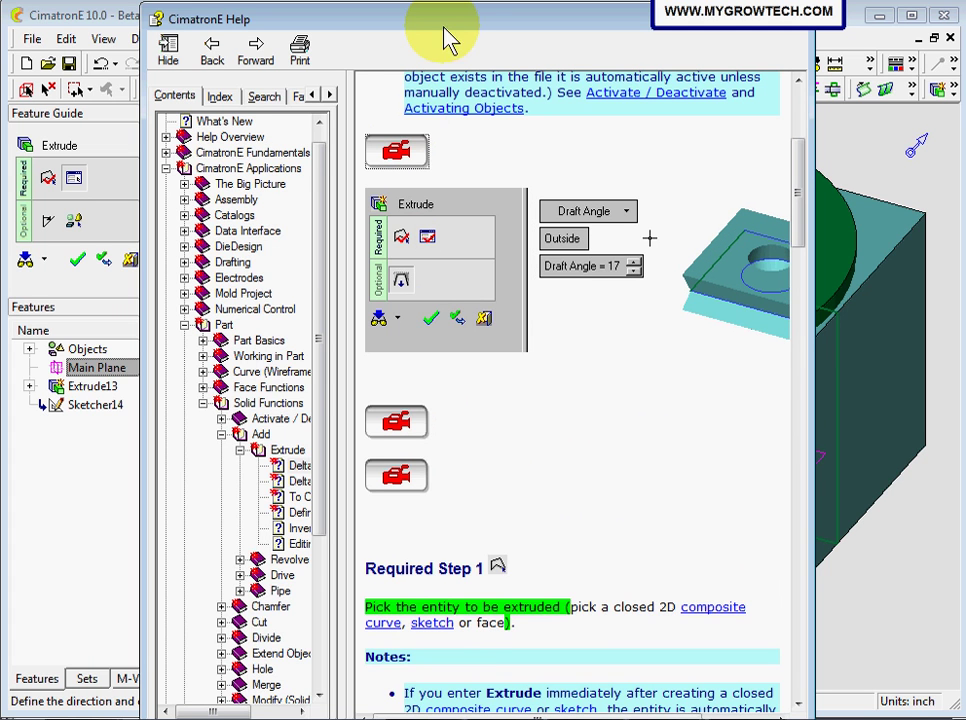
{"action": "left_click_drag", "start_coordinate": [456, 27], "coordinate": [424, 95]}
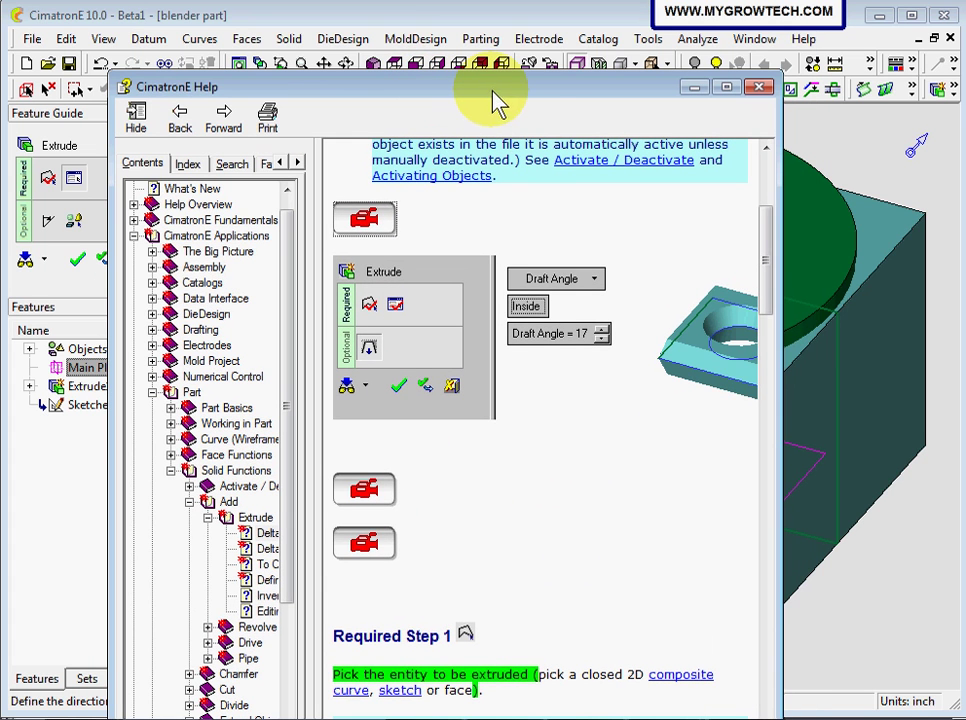
Step: Close the help window and finish the 2.5-per-side extrusion as Add Extrude15
{"action": "left_click", "coordinate": [763, 92]}
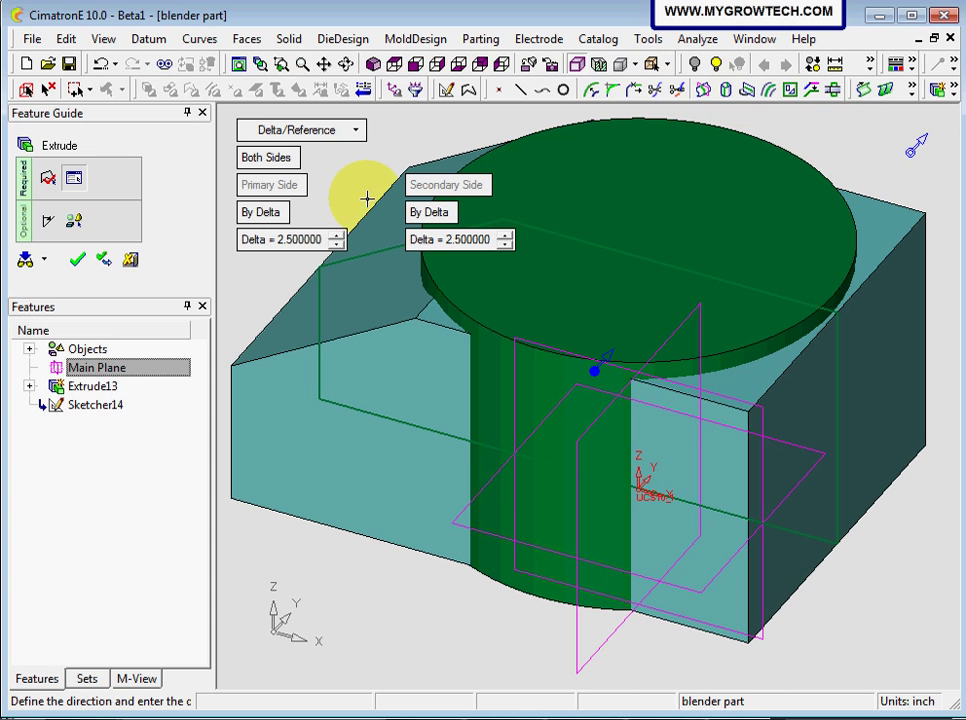
{"action": "left_click", "coordinate": [648, 455]}
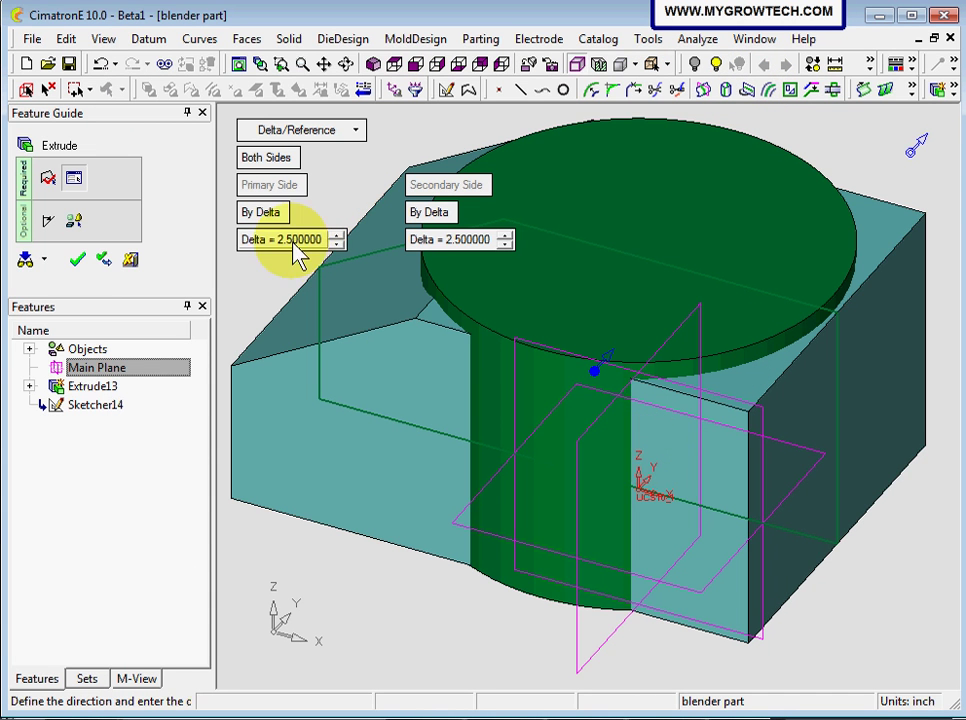
{"action": "left_click_drag", "start_coordinate": [462, 360], "coordinate": [315, 285]}
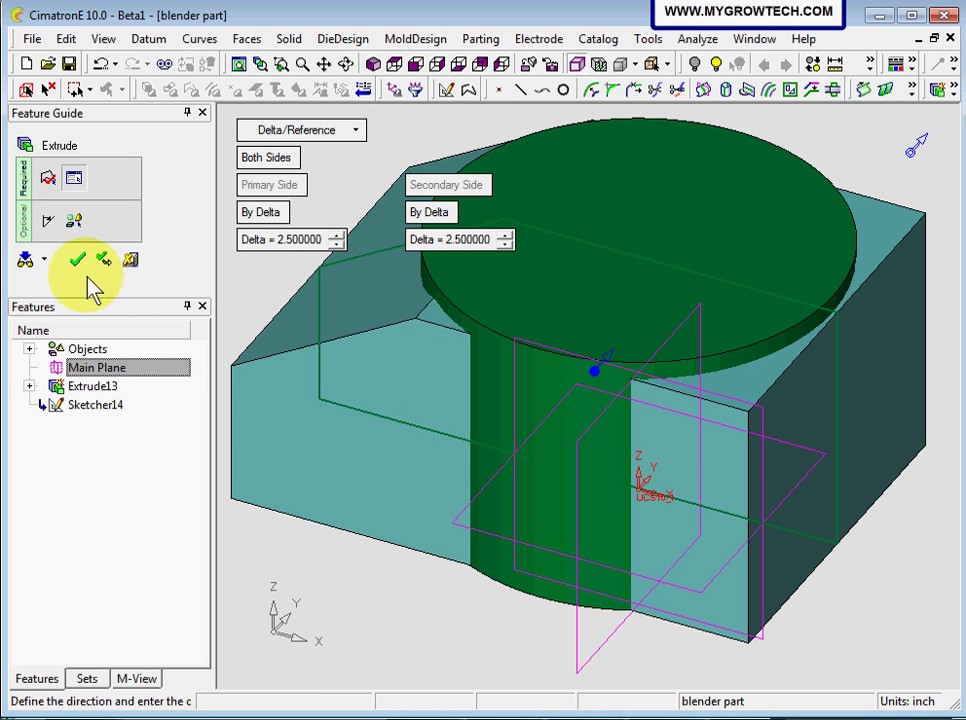
{"action": "left_click_drag", "start_coordinate": [423, 336], "coordinate": [412, 310]}
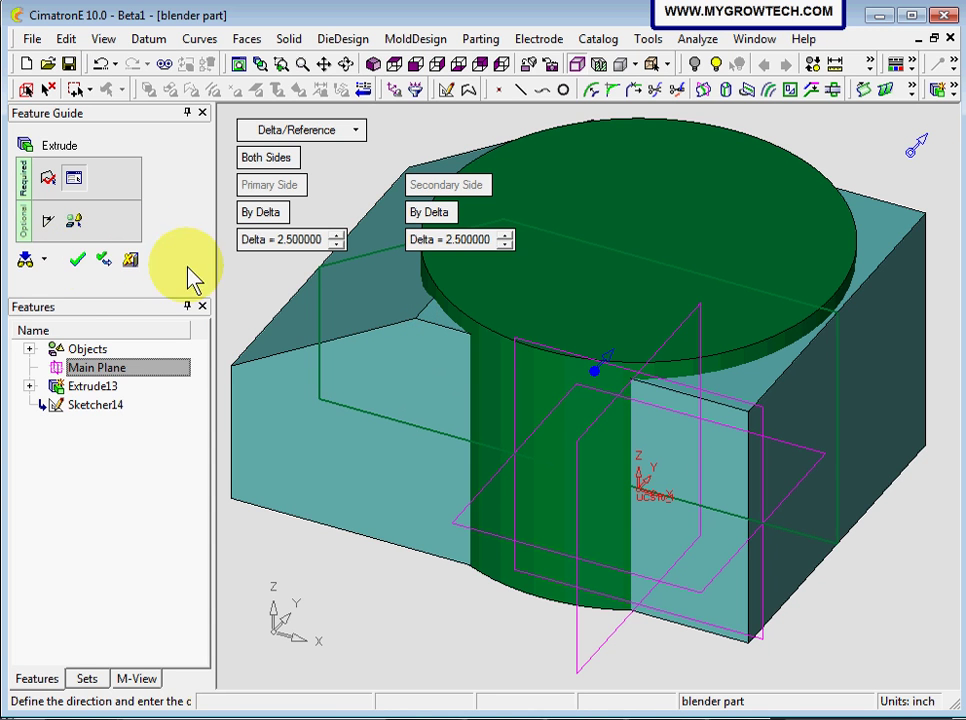
{"action": "left_click", "coordinate": [406, 308]}
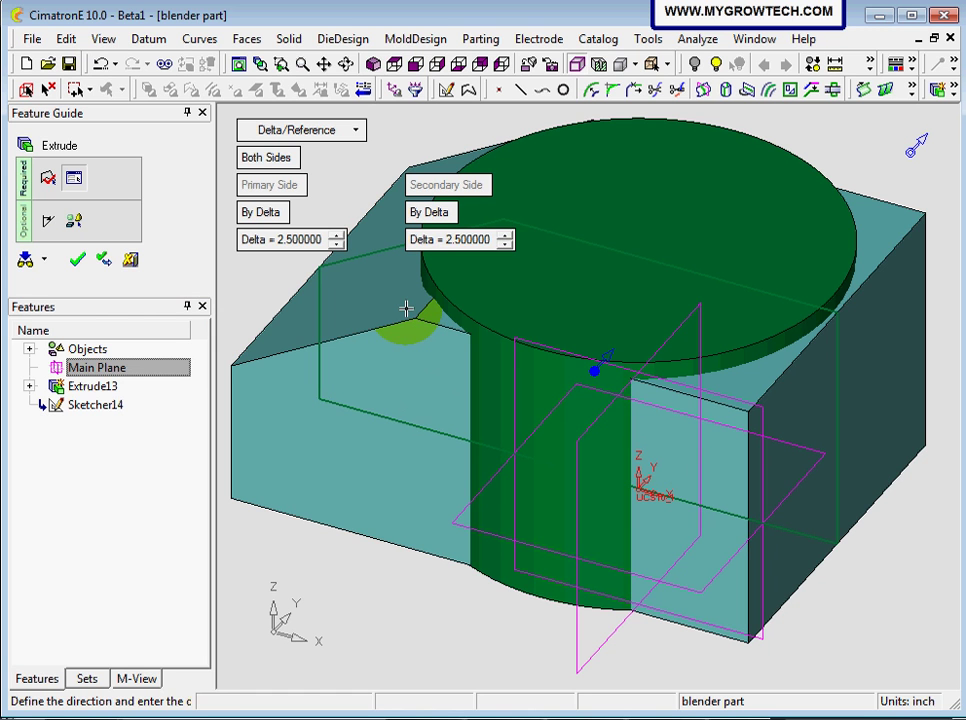
{"action": "right_click", "coordinate": [406, 308]}
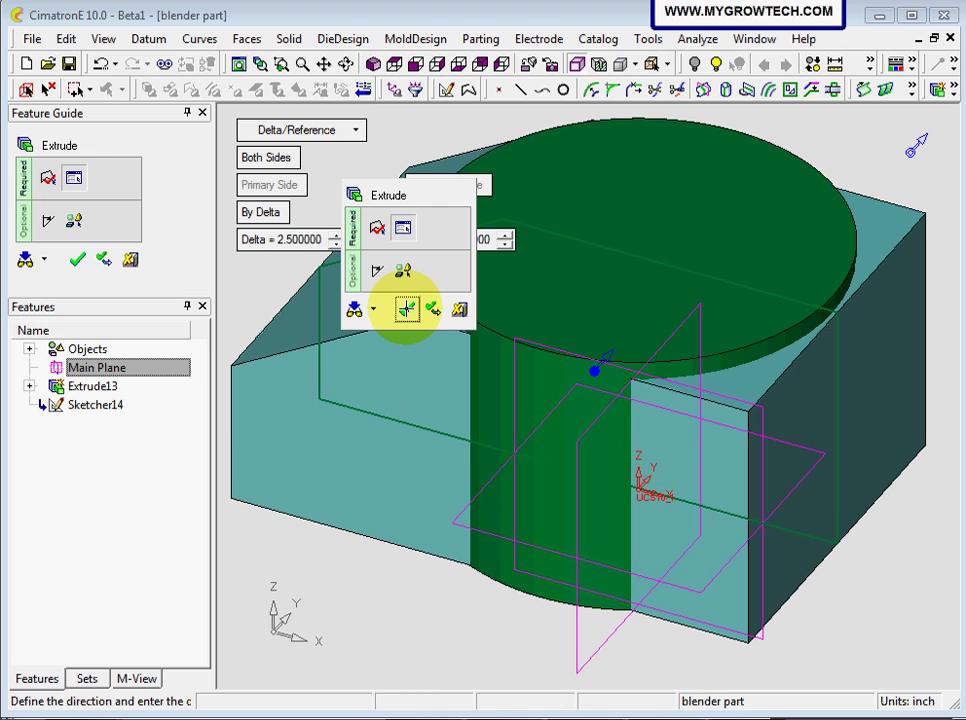
{"action": "left_click", "coordinate": [406, 308]}
{"action": "left_click", "coordinate": [406, 310]}
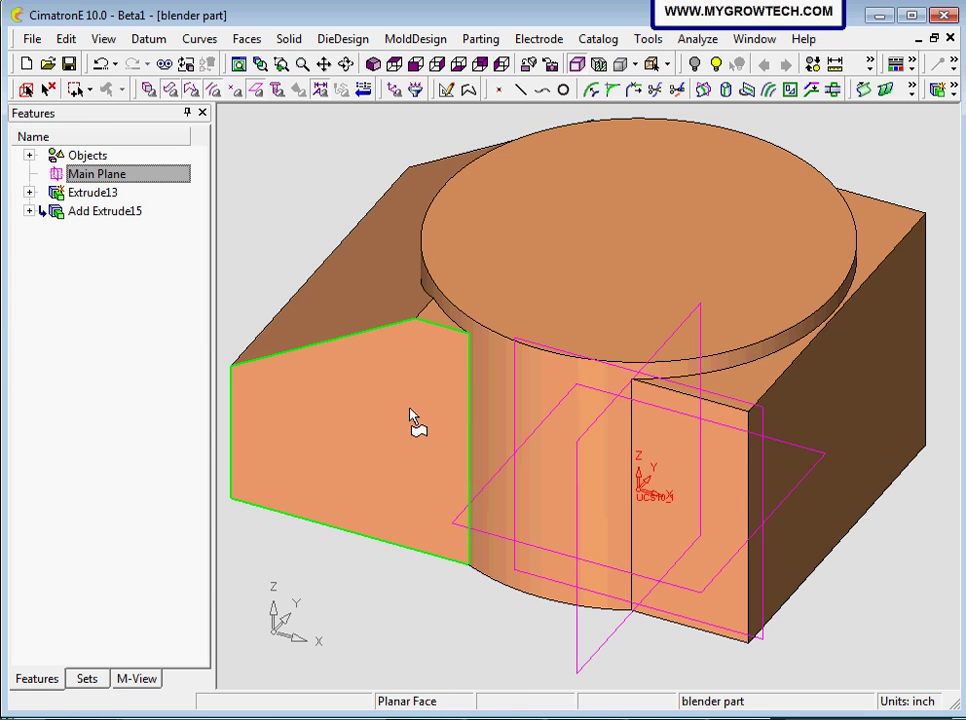
Step: Clear the selection, restore the isometric view, and bring up the Solid operations menu
{"action": "left_click", "coordinate": [347, 205]}
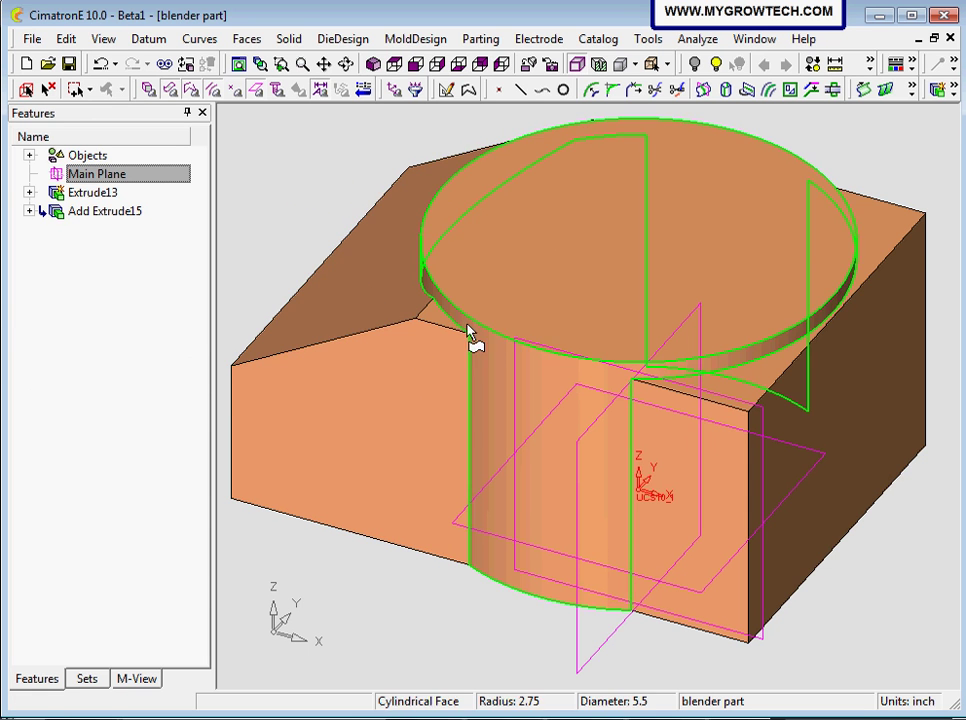
{"action": "middle_click_drag", "start_coordinate": [505, 405], "coordinate": [537, 336]}
{"action": "left_click", "coordinate": [372, 63]}
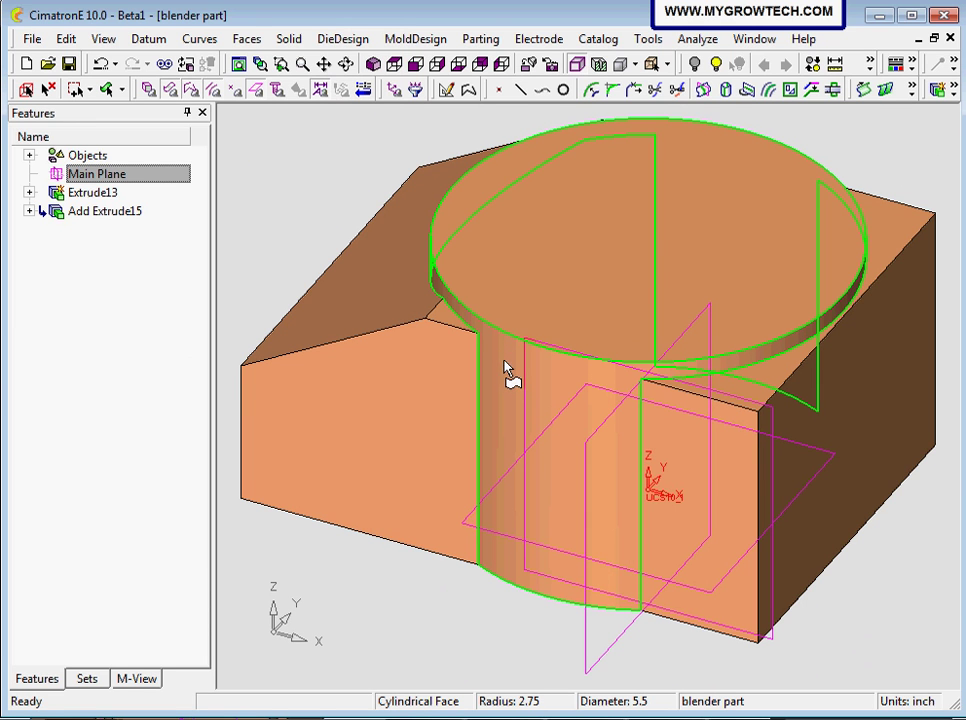
{"action": "left_click", "coordinate": [289, 39]}
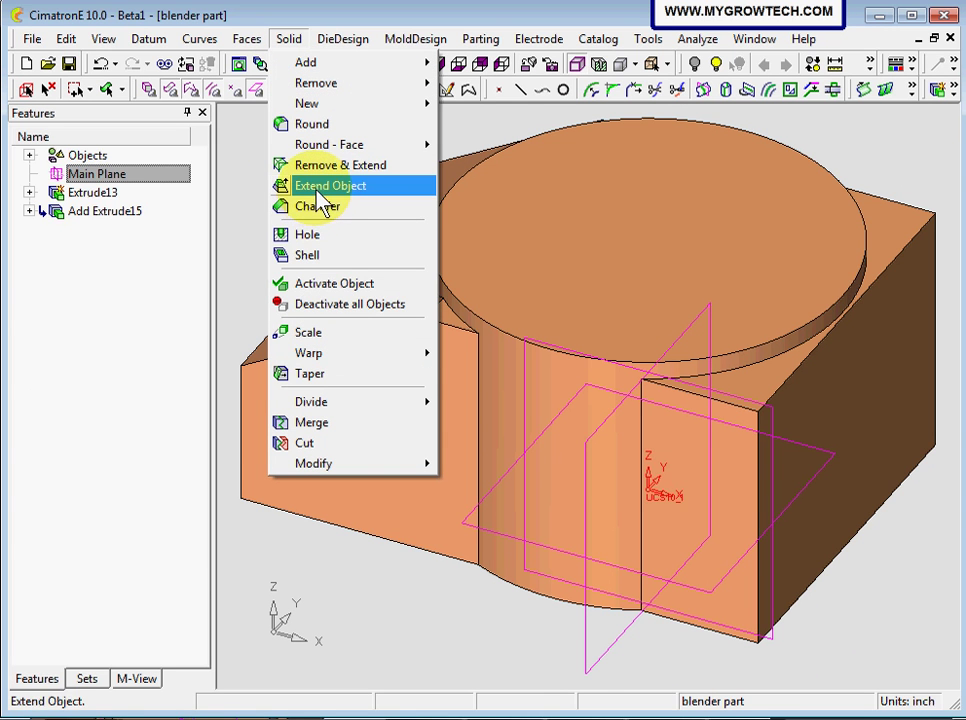
Step: Start a taper with the bottom arc as neutral contour and the cylindrical side face to taper
{"action": "left_click", "coordinate": [330, 383]}
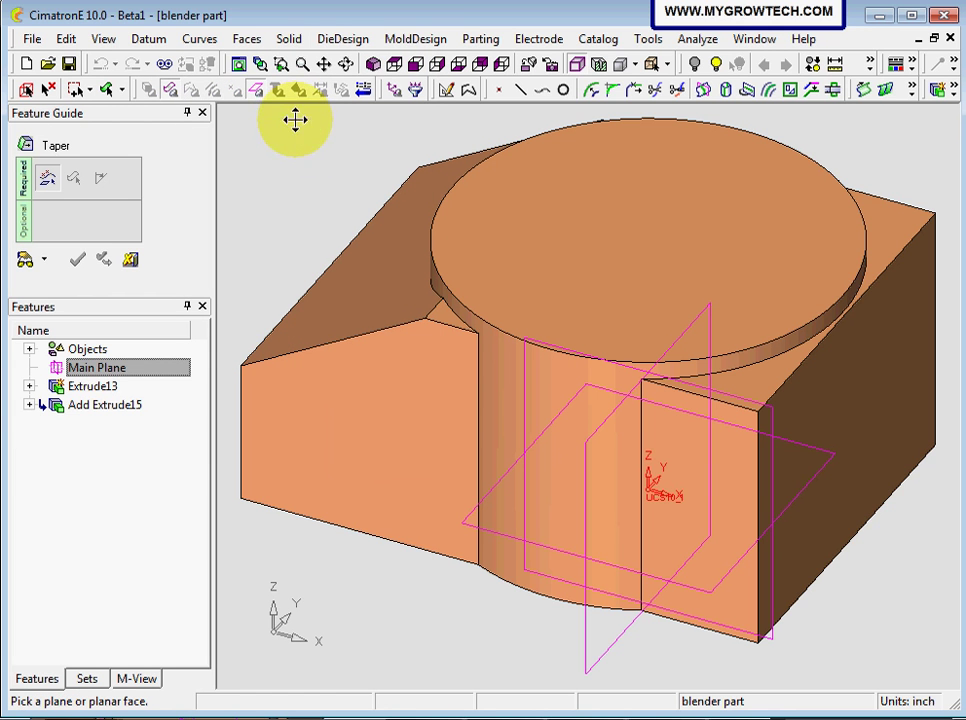
{"action": "left_click", "coordinate": [310, 155]}
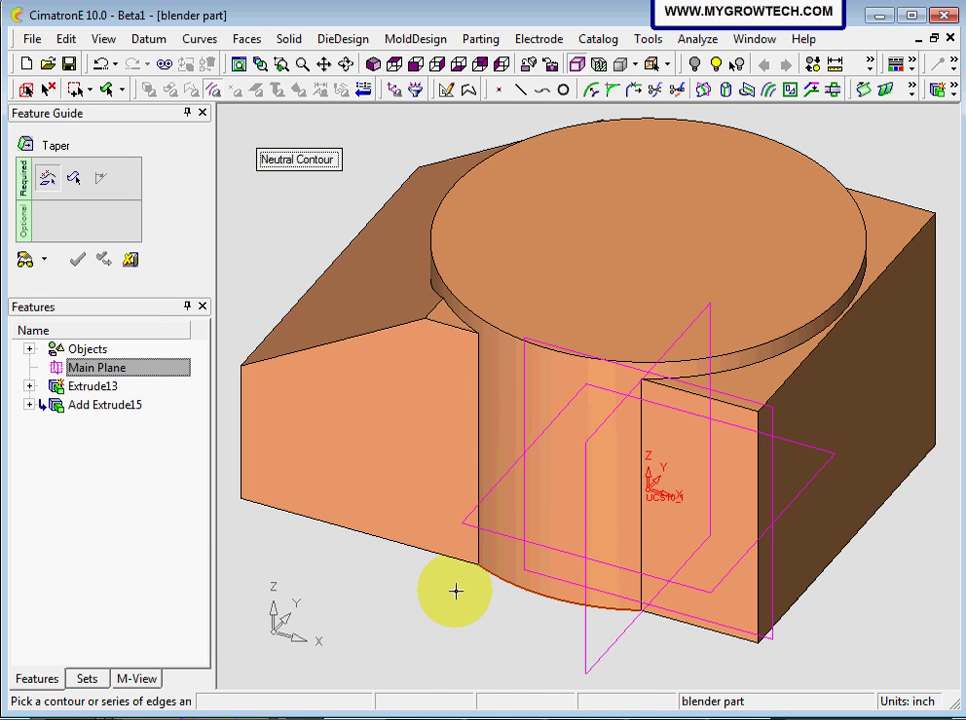
{"action": "middle_click", "coordinate": [306, 214]}
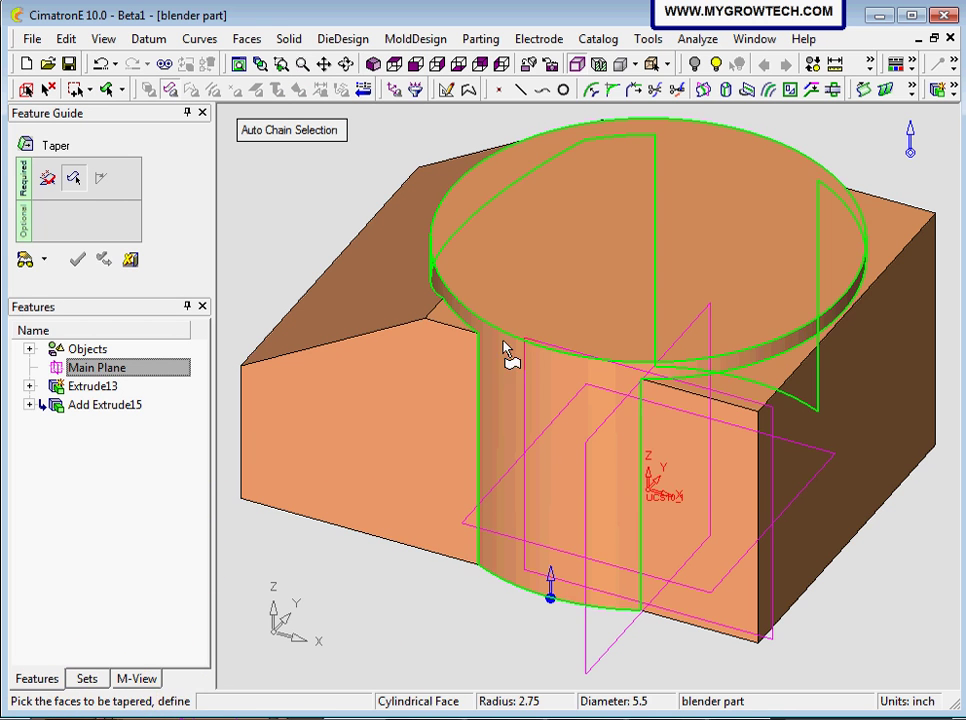
{"action": "left_click", "coordinate": [526, 384]}
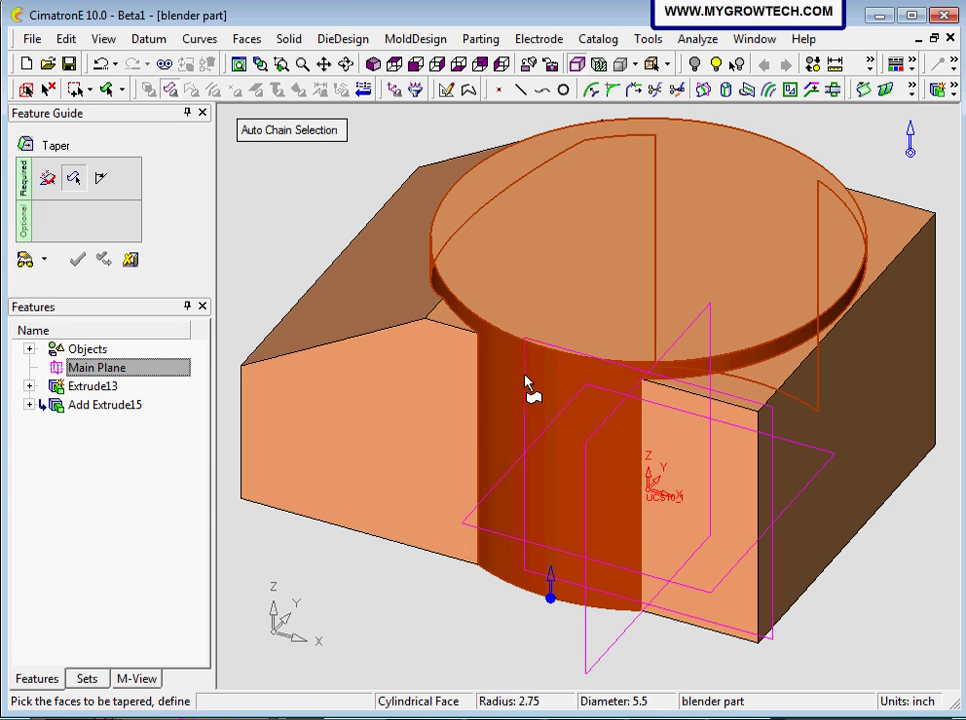
{"action": "middle_click", "coordinate": [317, 210]}
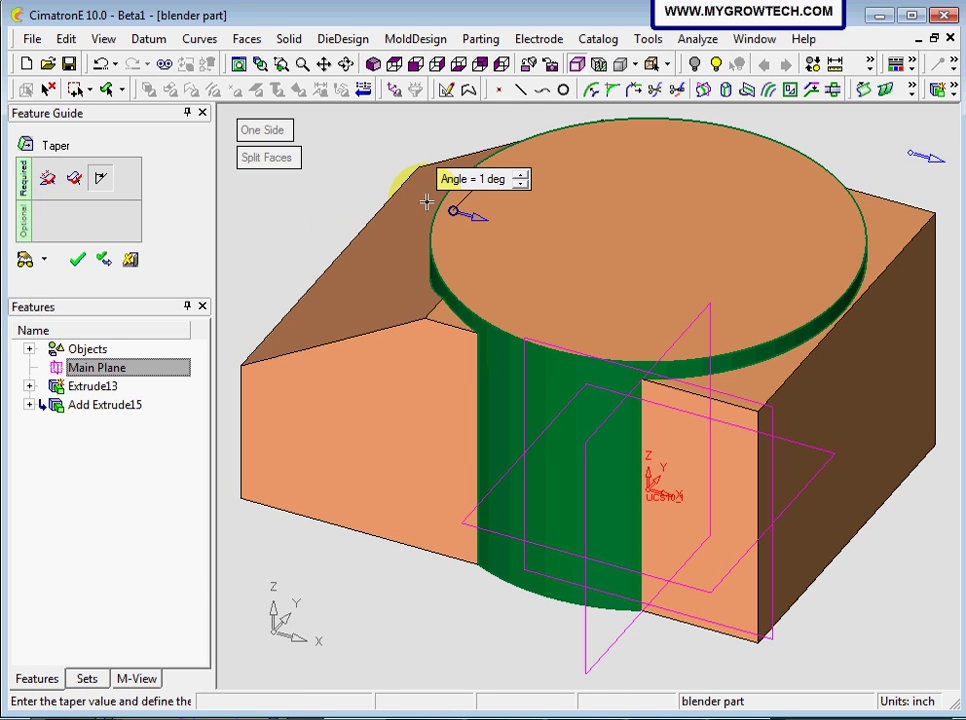
Step: Set the taper angle to 3 deg, preview it, and apply it as Taper16
{"action": "left_click", "coordinate": [521, 183]}
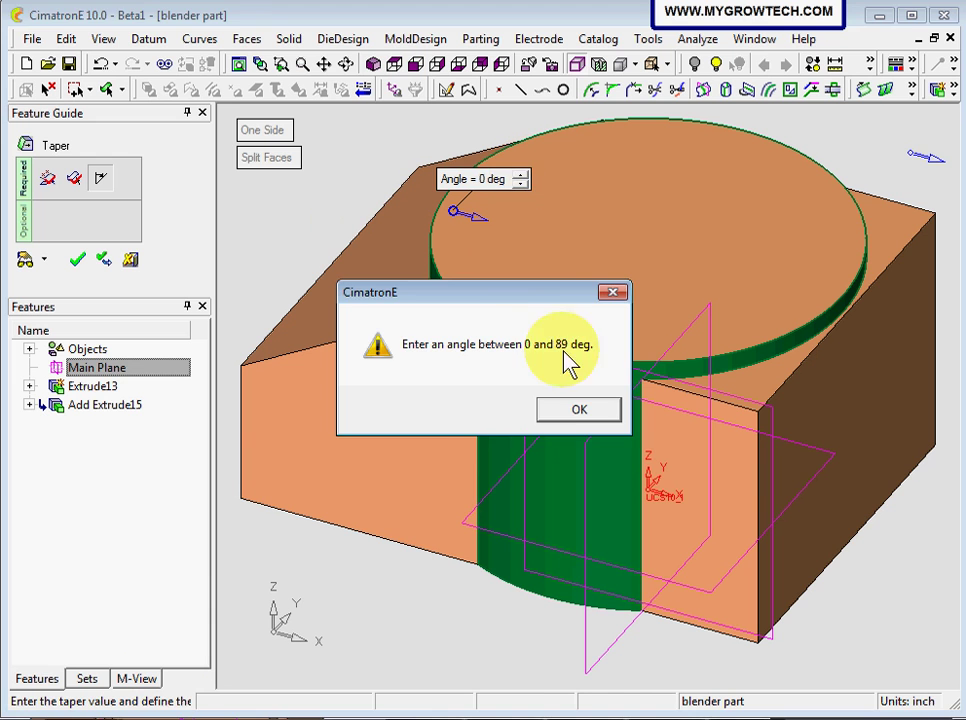
{"action": "key", "text": "Return"}
{"action": "left_click", "coordinate": [521, 178]}
{"action": "left_click", "coordinate": [521, 178]}
{"action": "left_click", "coordinate": [521, 178]}
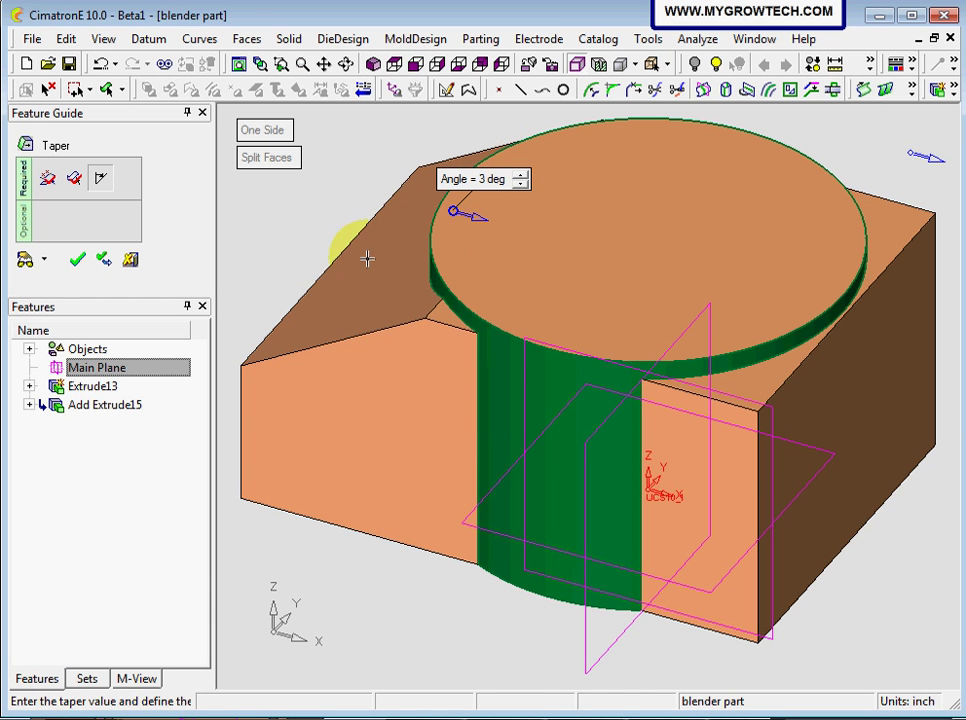
{"action": "right_click", "coordinate": [332, 237]}
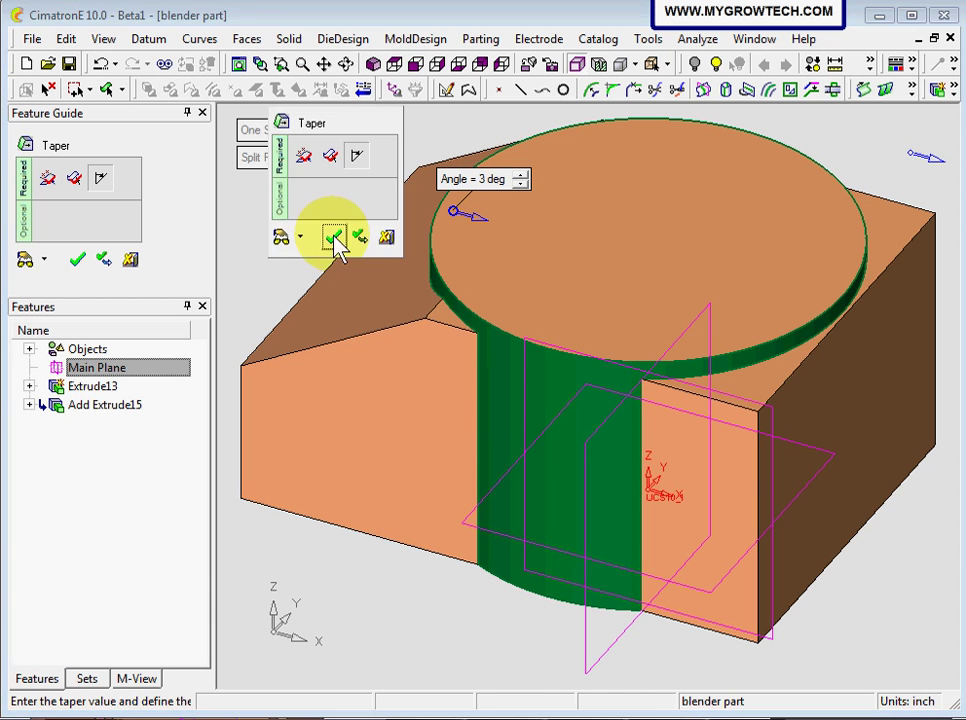
{"action": "left_click", "coordinate": [284, 240]}
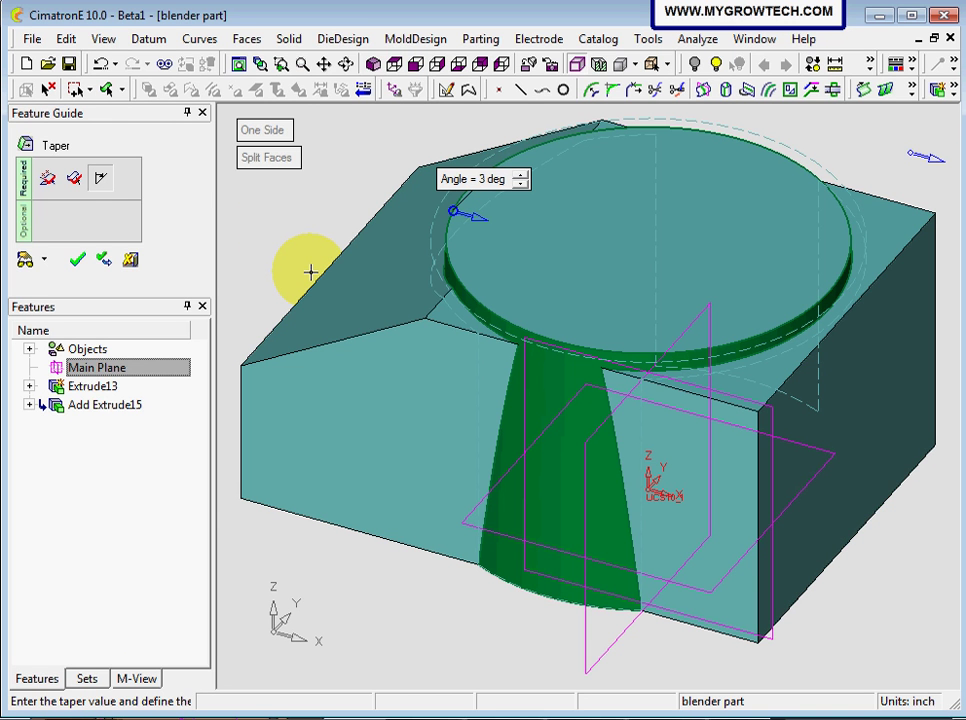
{"action": "right_click", "coordinate": [336, 224]}
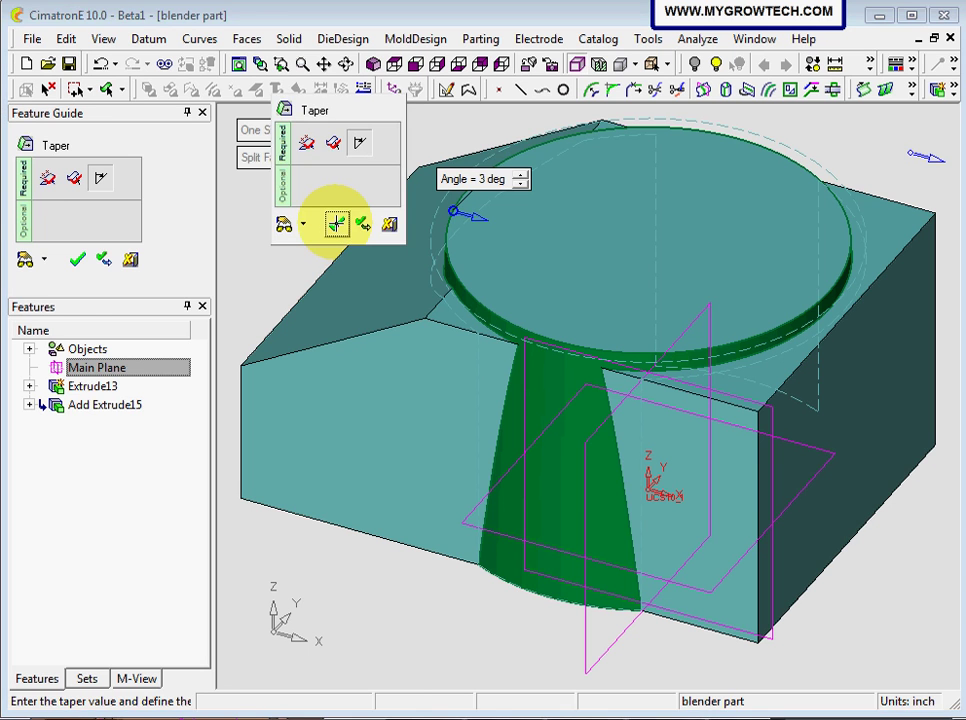
{"action": "left_click", "coordinate": [336, 226]}
{"action": "scroll", "coordinate": [371, 310], "scroll_direction": "up", "scroll_amount": 2}
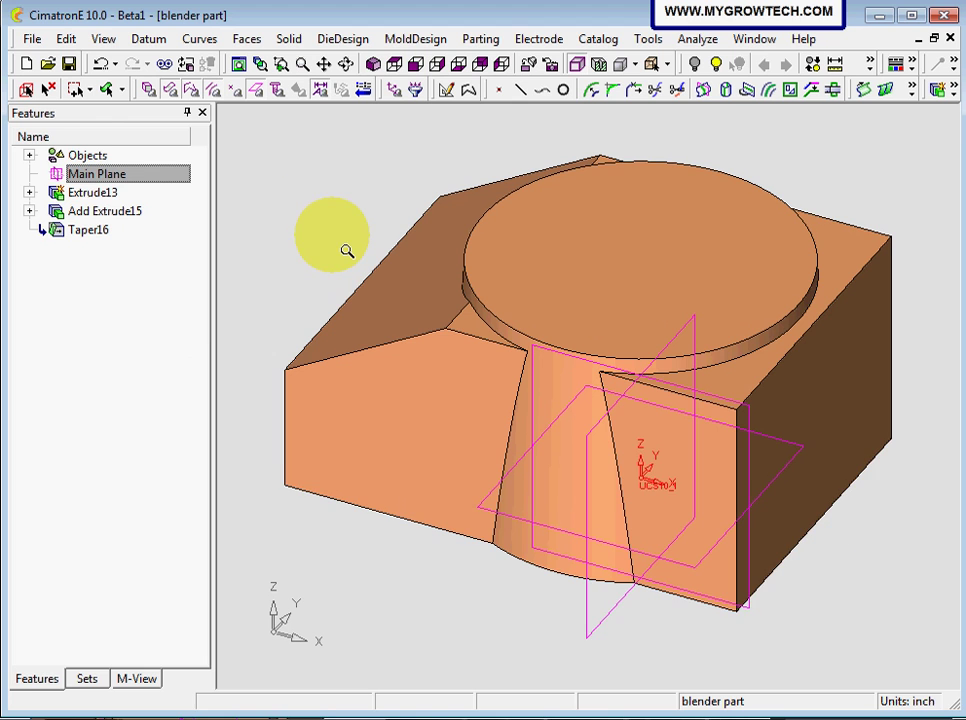
Step: Start a Round and pick the block's vertical corner edges
{"action": "left_click_drag", "start_coordinate": [346, 250], "coordinate": [322, 158]}
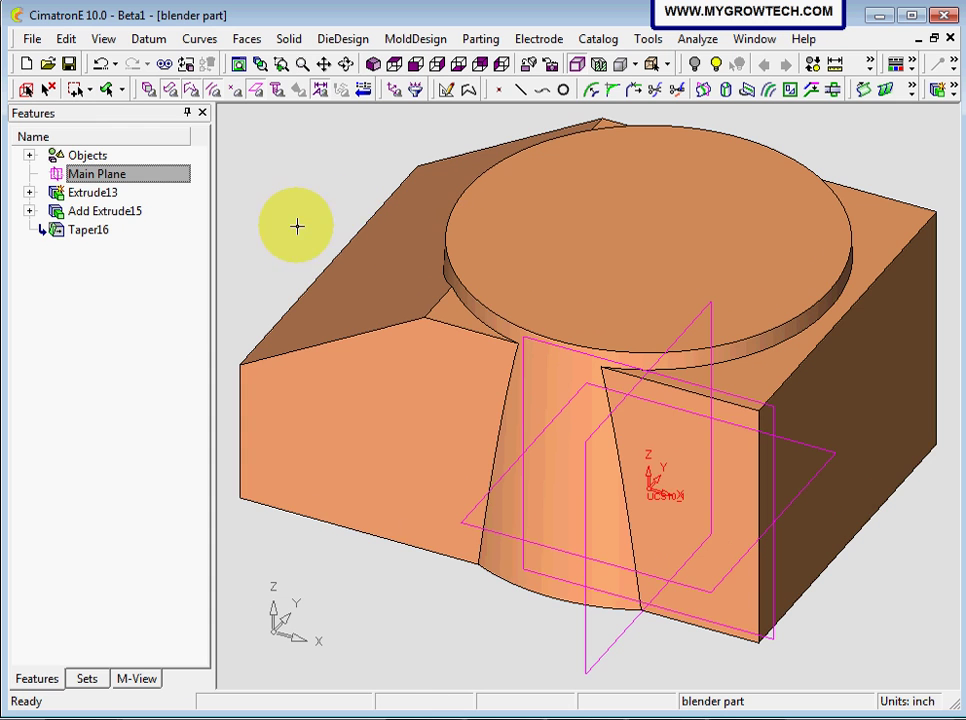
{"action": "middle_click_drag", "start_coordinate": [541, 291], "coordinate": [571, 278]}
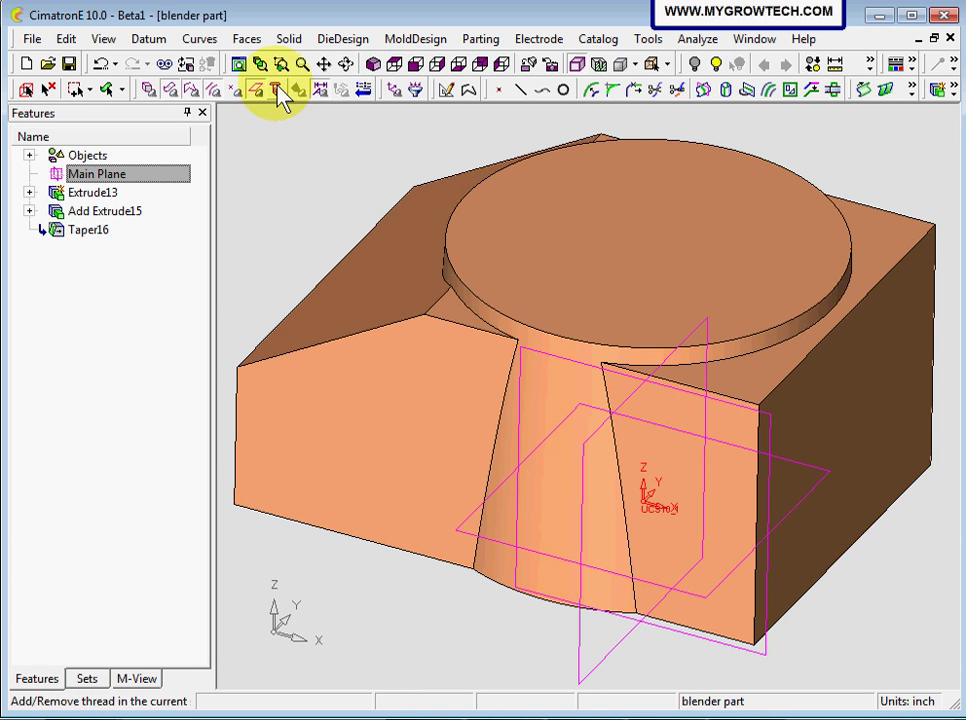
{"action": "left_click", "coordinate": [290, 39]}
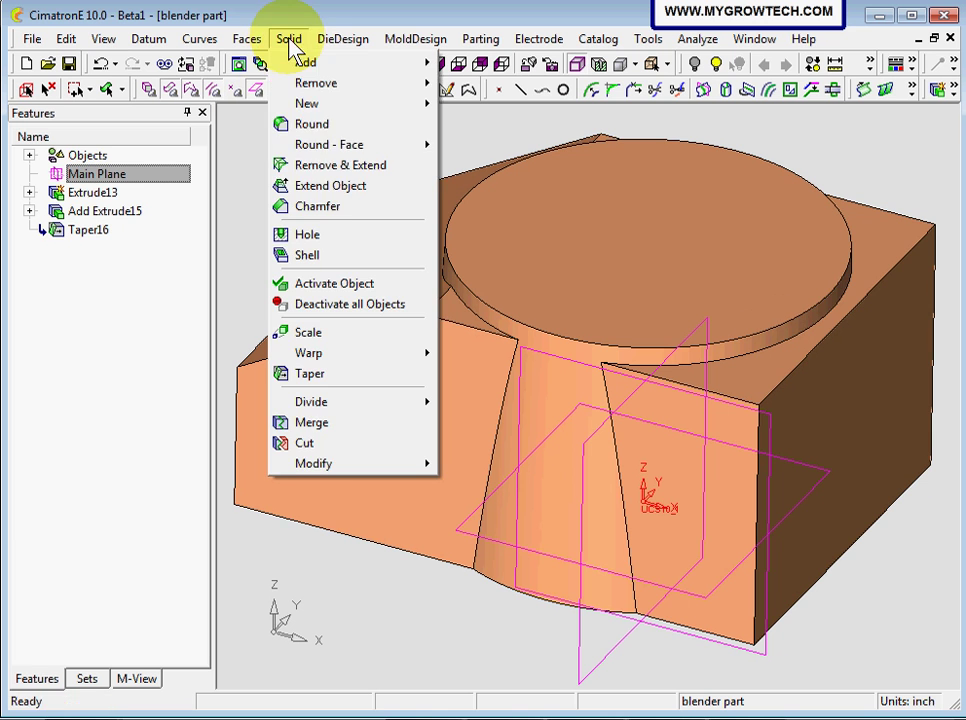
{"action": "left_click", "coordinate": [322, 125]}
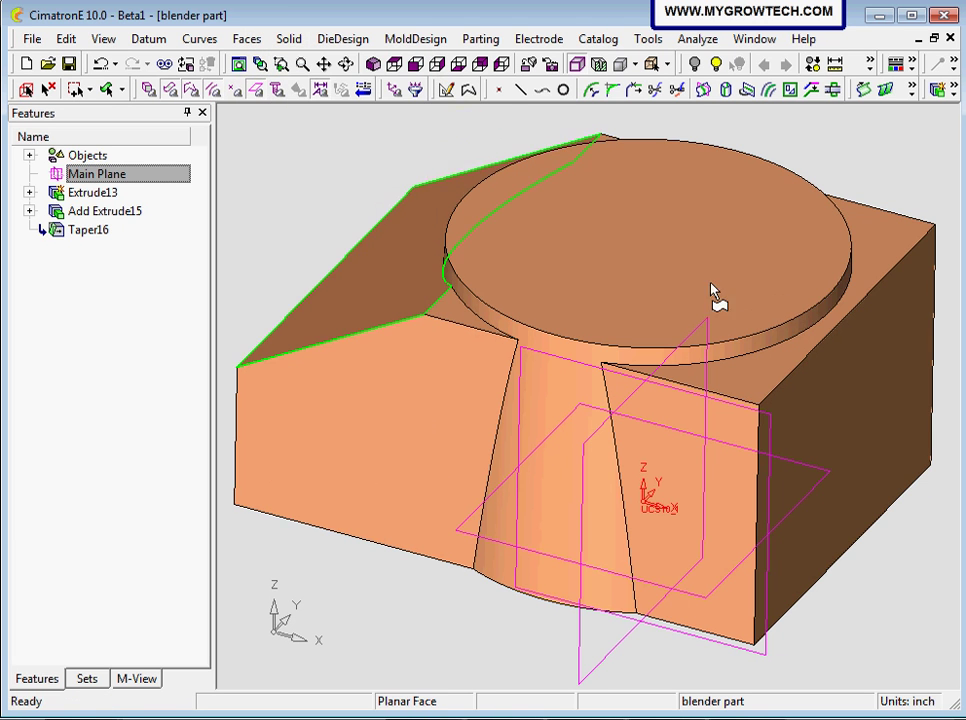
{"action": "middle_click_drag", "start_coordinate": [703, 327], "coordinate": [679, 341]}
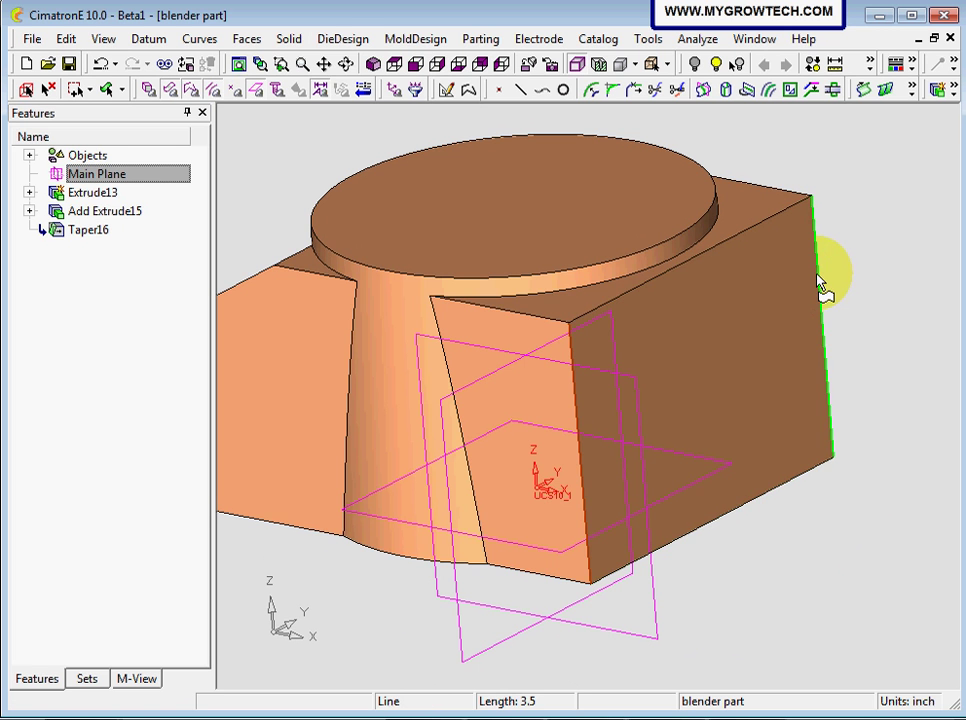
{"action": "middle_click_drag", "start_coordinate": [880, 270], "coordinate": [683, 351]}
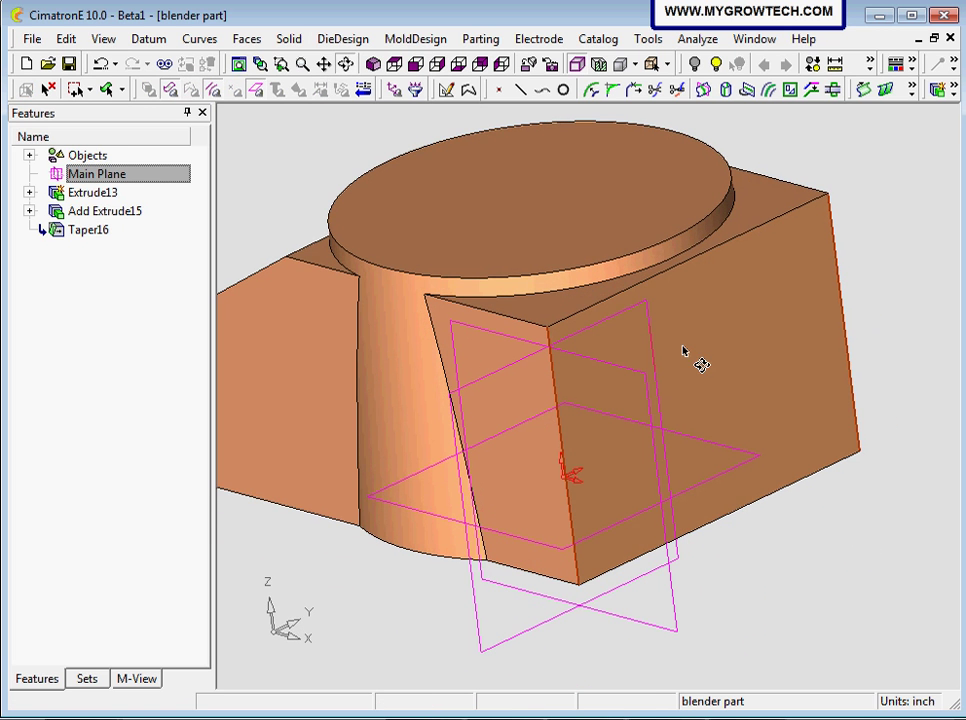
{"action": "right_click", "coordinate": [841, 226]}
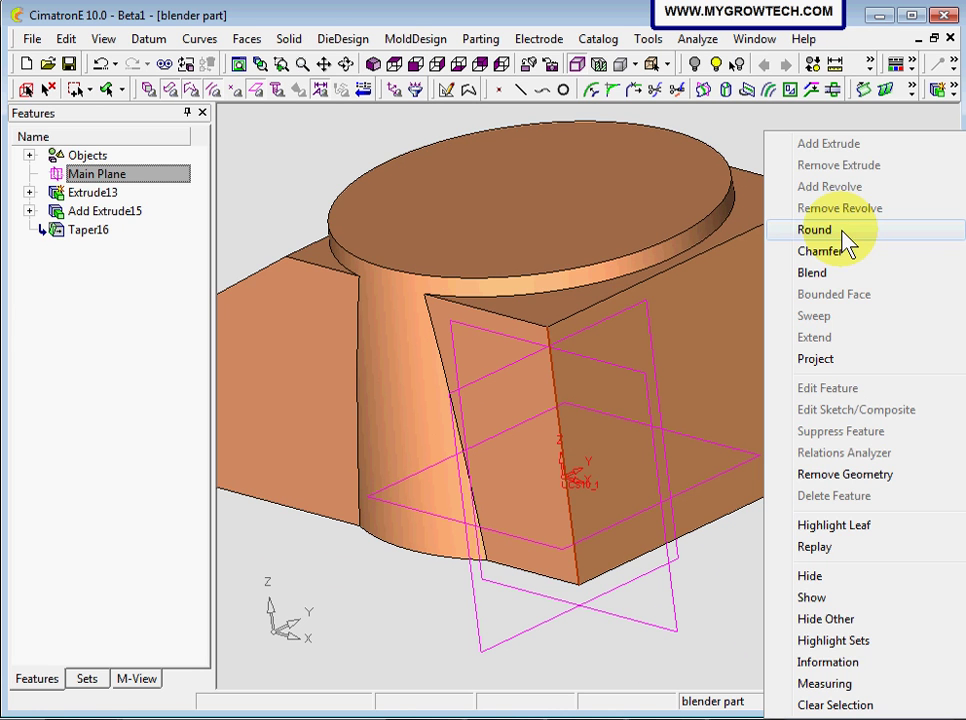
{"action": "left_click", "coordinate": [816, 231]}
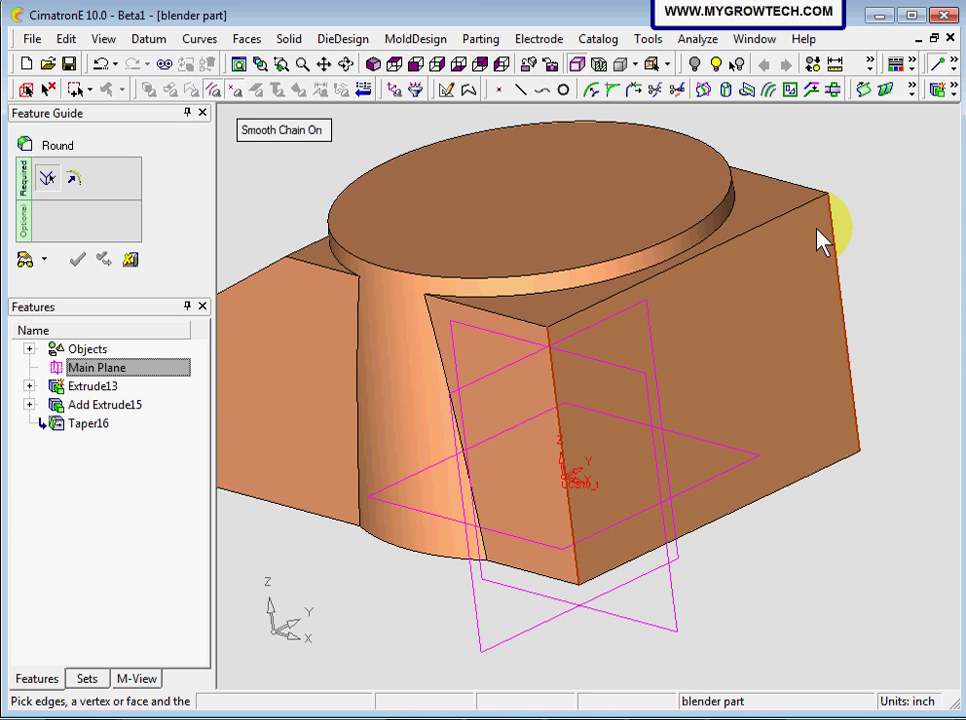
{"action": "middle_click", "coordinate": [290, 206]}
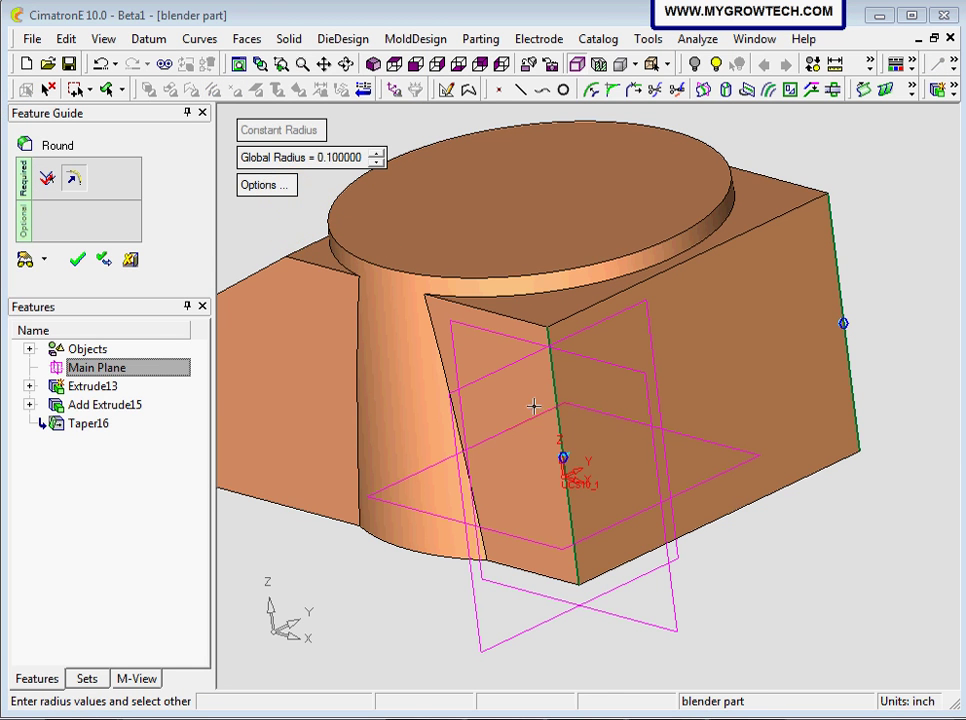
Step: Give the round a 0.8 global radius, preview it, and apply it as Round17
{"action": "left_click", "coordinate": [341, 160]}
{"action": "key", "text": "BackSpace"}
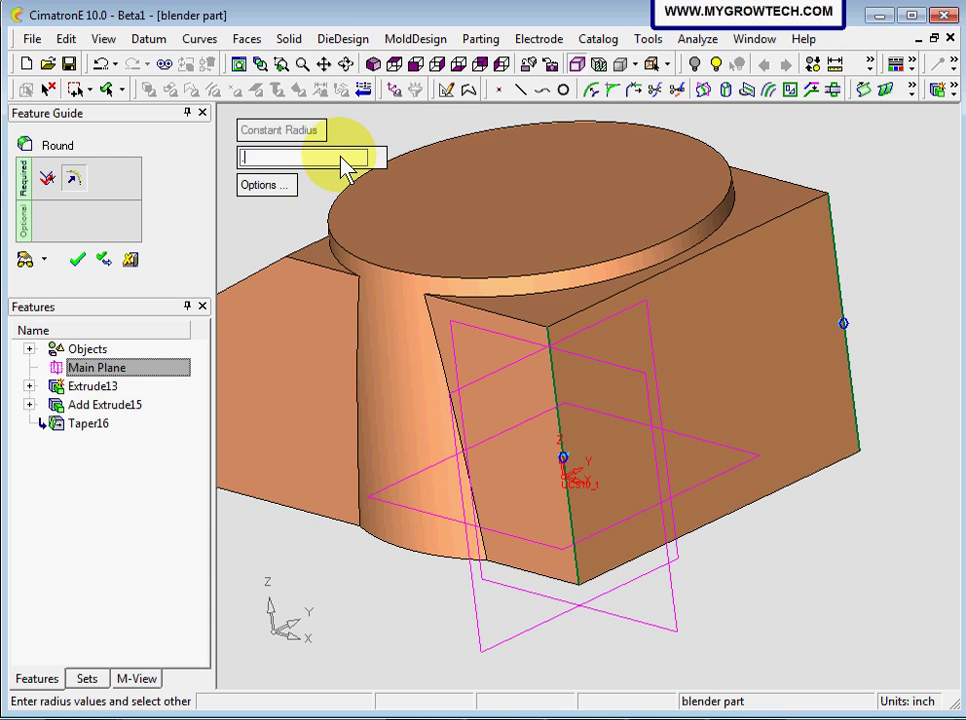
{"action": "type", "text": "0.8"}
{"action": "key", "text": "Return"}
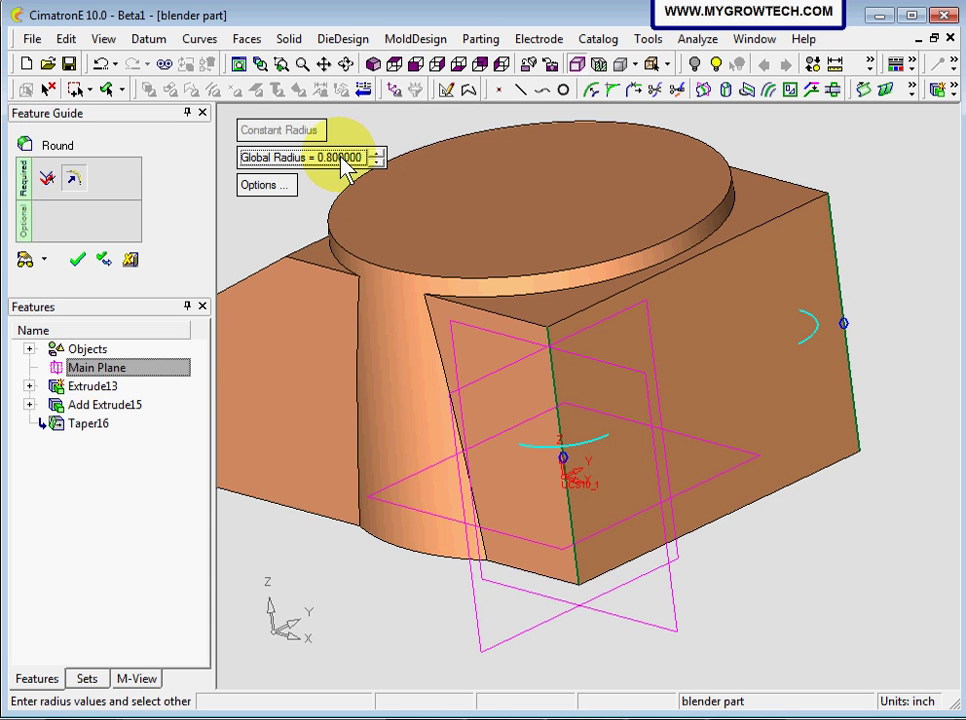
{"action": "right_click", "coordinate": [276, 244]}
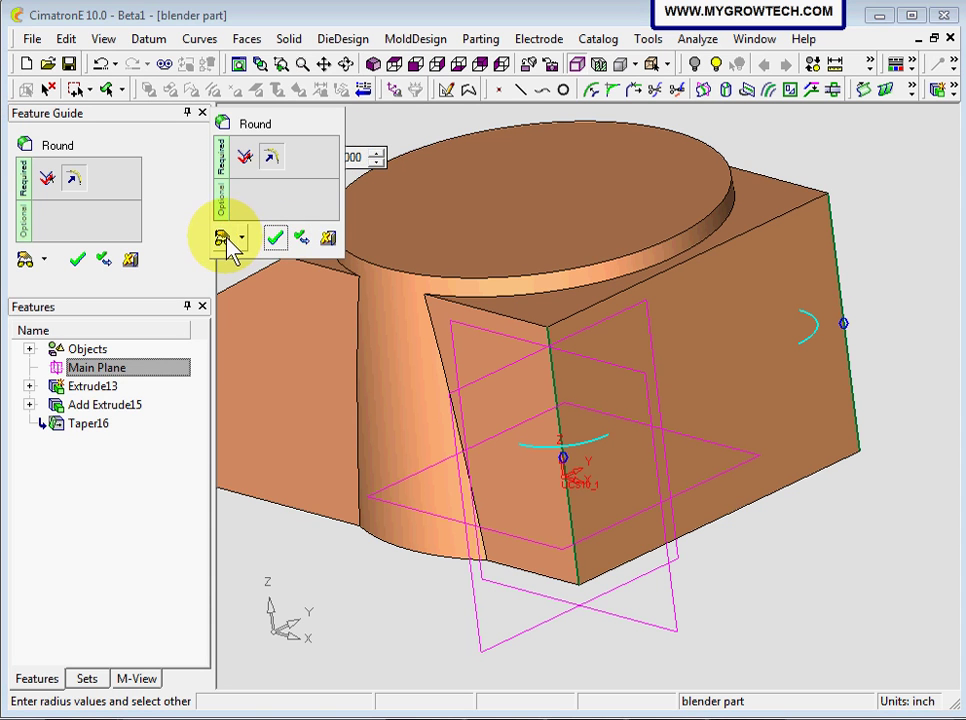
{"action": "left_click", "coordinate": [224, 243]}
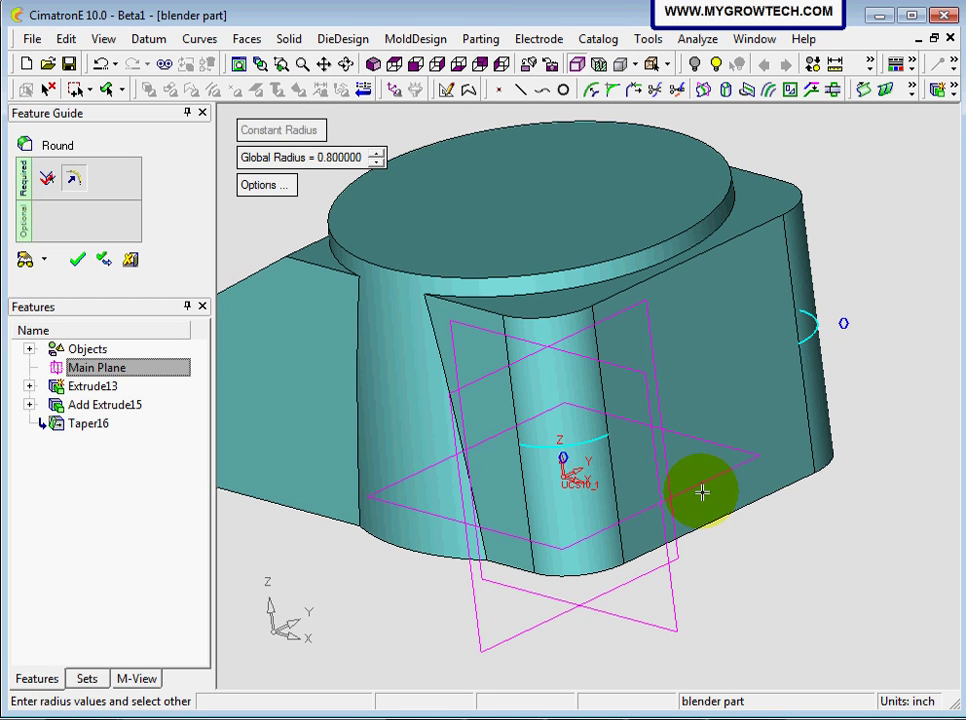
{"action": "mouse_move", "coordinate": [617, 367]}
{"action": "middle_mouse_down"}
{"action": "mouse_move", "coordinate": [643, 410]}
{"action": "mouse_move", "coordinate": [669, 340]}
{"action": "mouse_move", "coordinate": [571, 323]}
{"action": "mouse_move", "coordinate": [632, 371]}
{"action": "mouse_move", "coordinate": [594, 405]}
{"action": "mouse_move", "coordinate": [582, 356]}
{"action": "mouse_move", "coordinate": [640, 405]}
{"action": "mouse_move", "coordinate": [592, 371]}
{"action": "mouse_move", "coordinate": [623, 362]}
{"action": "mouse_move", "coordinate": [625, 339]}
{"action": "mouse_move", "coordinate": [559, 345]}
{"action": "mouse_move", "coordinate": [595, 345]}
{"action": "mouse_move", "coordinate": [630, 367]}
{"action": "mouse_move", "coordinate": [599, 367]}
{"action": "middle_mouse_up"}
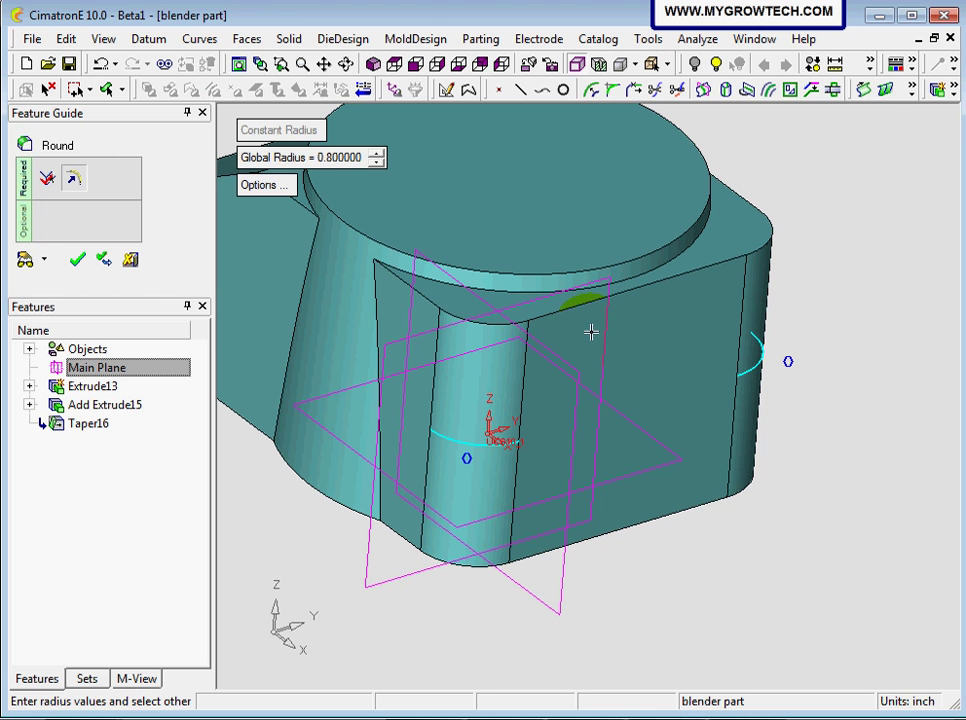
{"action": "left_click", "coordinate": [591, 332]}
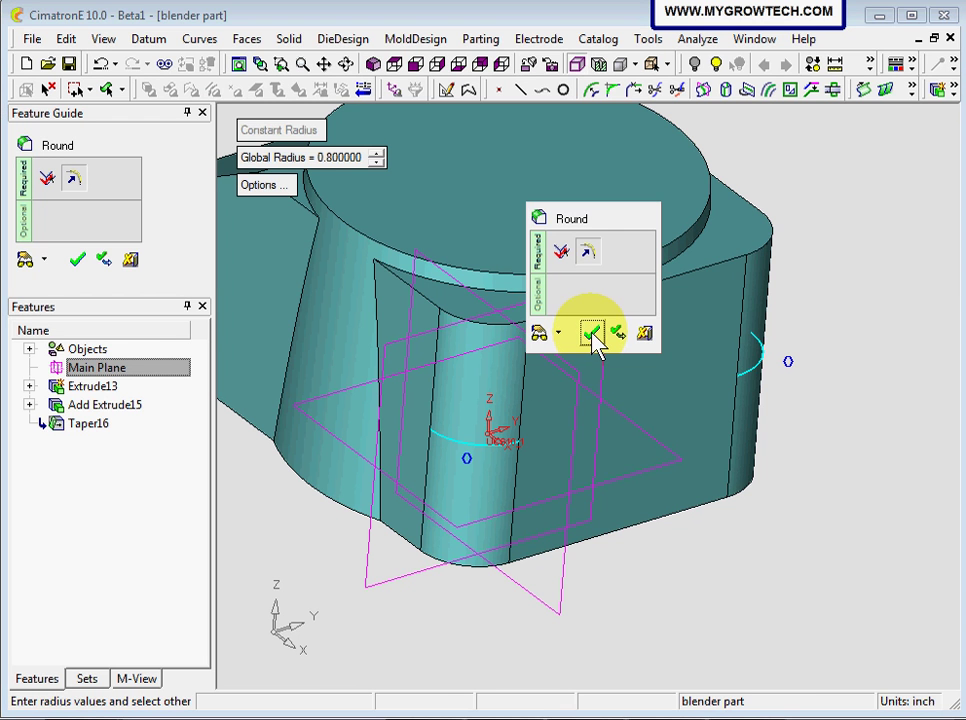
{"action": "left_click", "coordinate": [593, 335]}
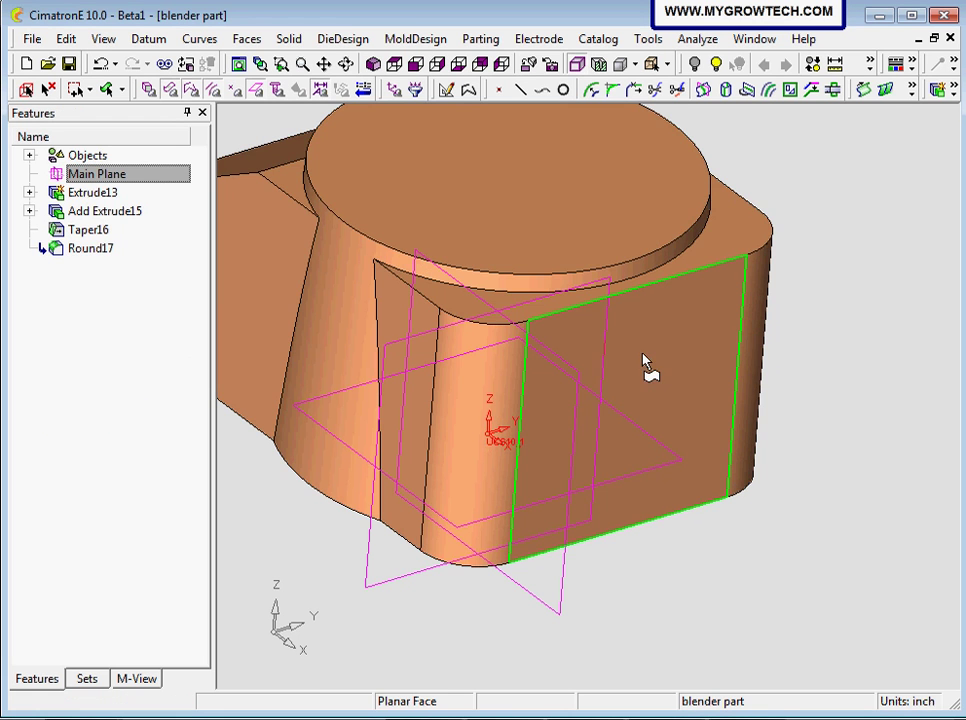
Step: Orbit around the part to inspect the 0.8 rounded corner
{"action": "middle_click_drag", "start_coordinate": [643, 362], "coordinate": [558, 457]}
{"action": "scroll", "coordinate": [583, 425], "scroll_direction": "up", "scroll_amount": 2}
{"action": "left_click", "coordinate": [728, 450]}
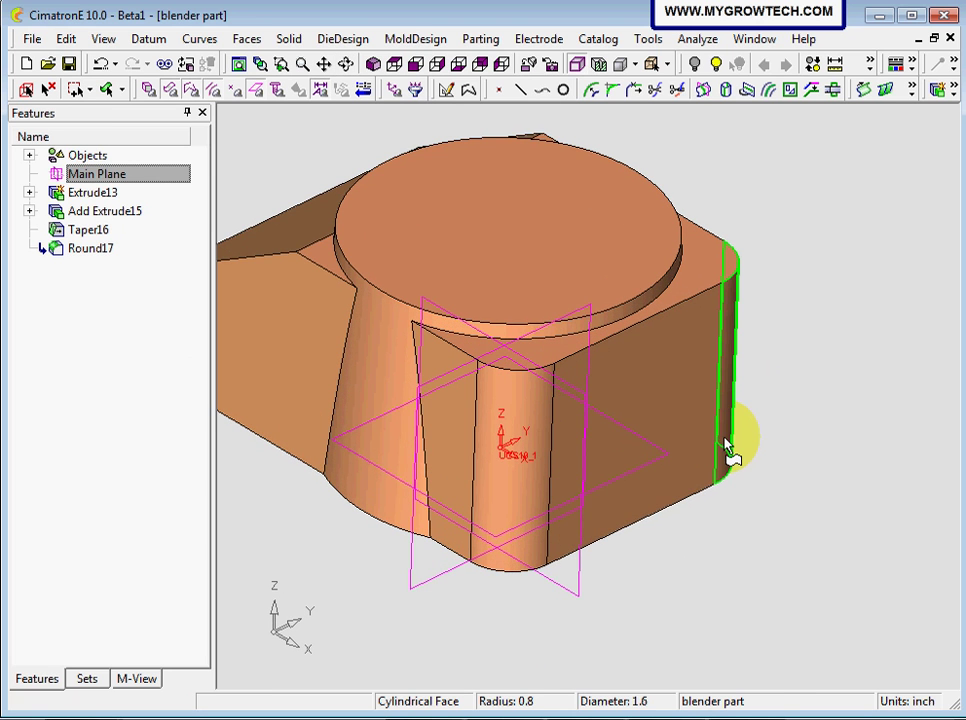
{"action": "middle_click_drag", "start_coordinate": [728, 450], "coordinate": [365, 213]}
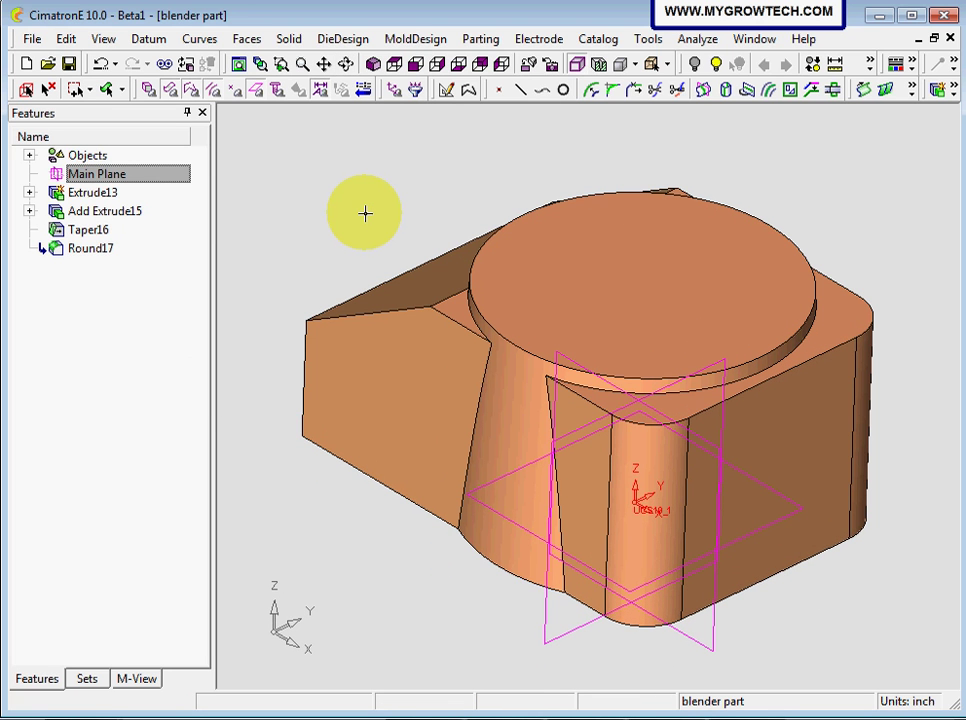
Step: Select the block's front and sloped top faces from above, then clear the selection
{"action": "middle_click_drag", "start_coordinate": [358, 420], "coordinate": [370, 375]}
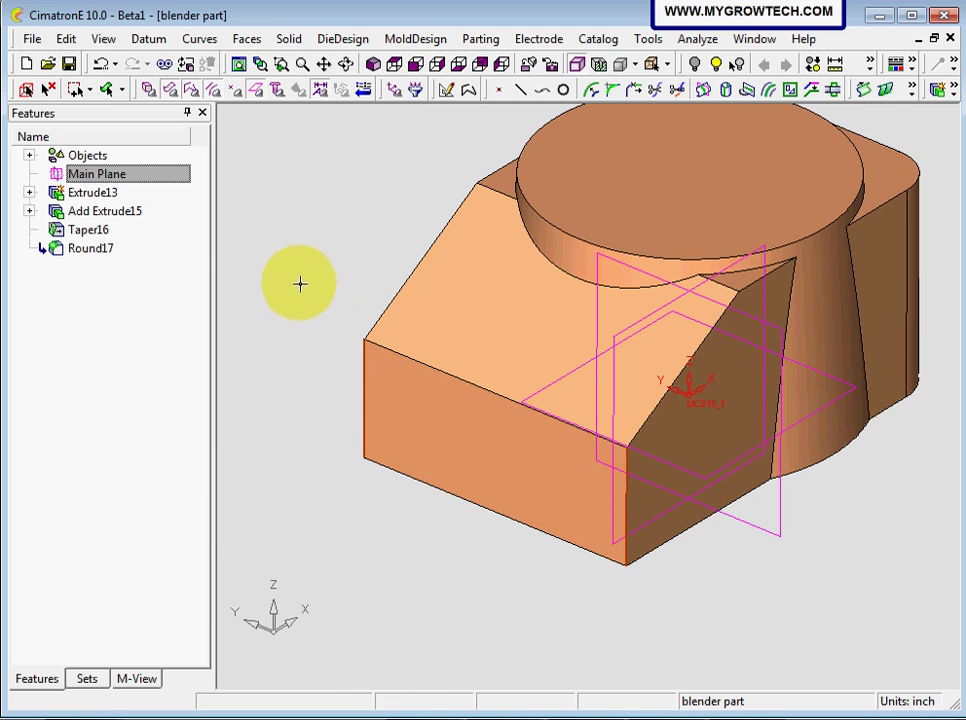
{"action": "left_click", "coordinate": [410, 400]}
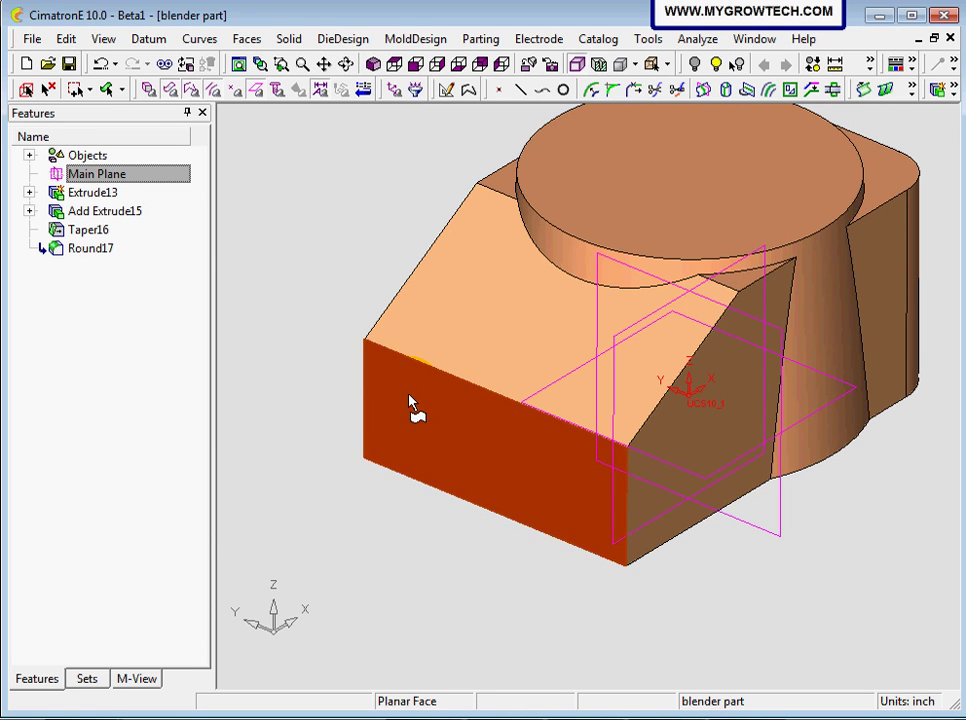
{"action": "left_click", "coordinate": [427, 325]}
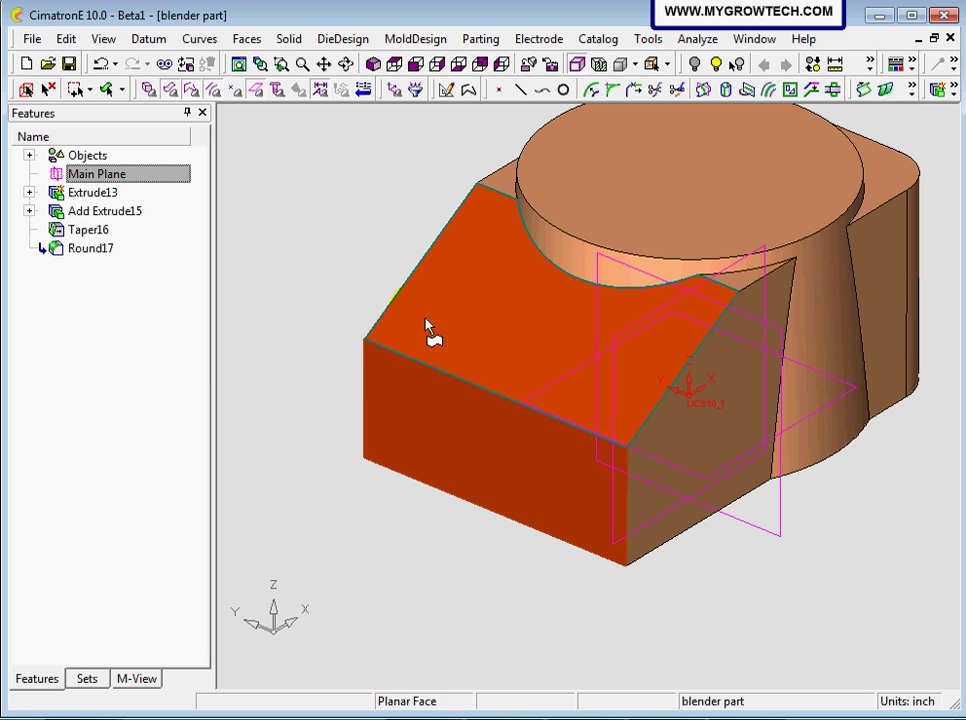
{"action": "left_click", "coordinate": [48, 89]}
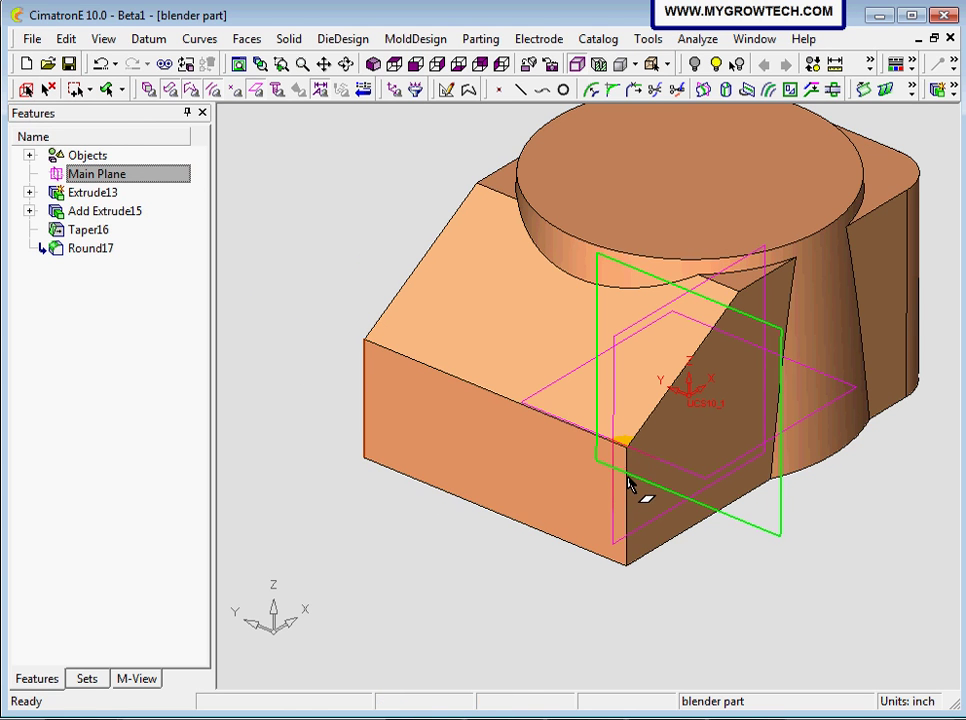
Step: Create a new round with global radius 0.5, preview it, and apply it as Round18
{"action": "right_click", "coordinate": [313, 177]}
{"action": "left_click", "coordinate": [366, 230]}
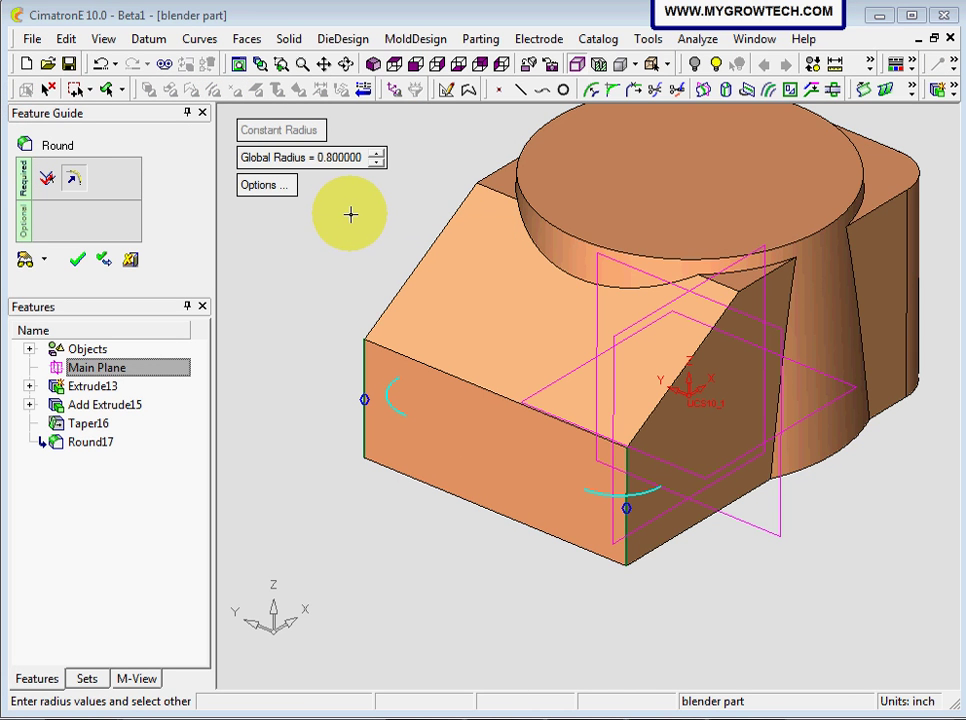
{"action": "left_click", "coordinate": [346, 158]}
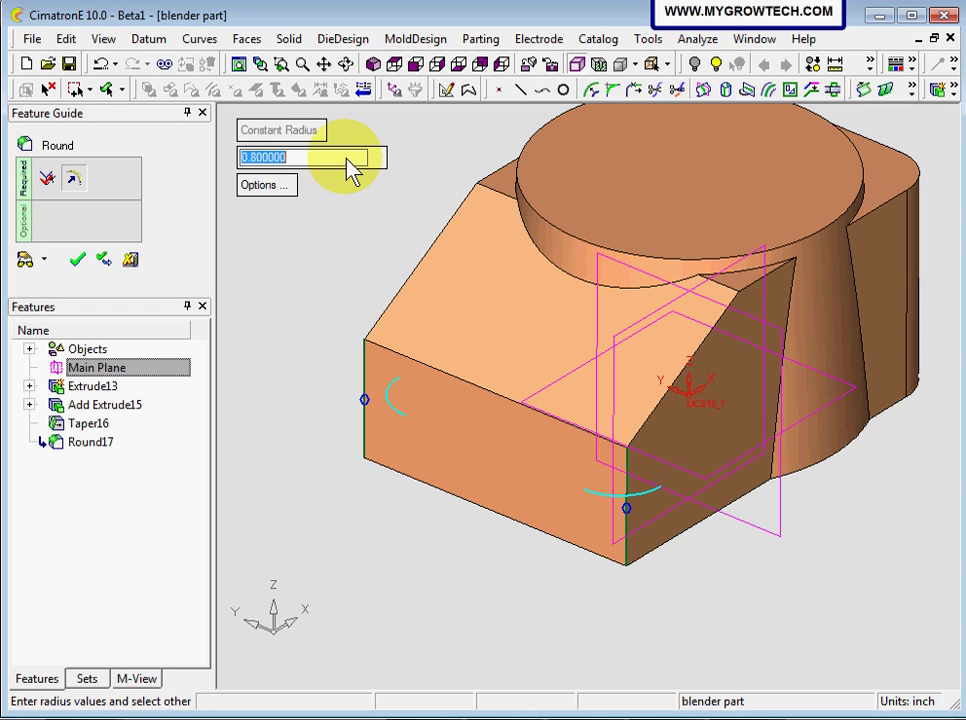
{"action": "key", "text": "BackSpace"}
{"action": "type", "text": ".5"}
{"action": "key", "text": "Return"}
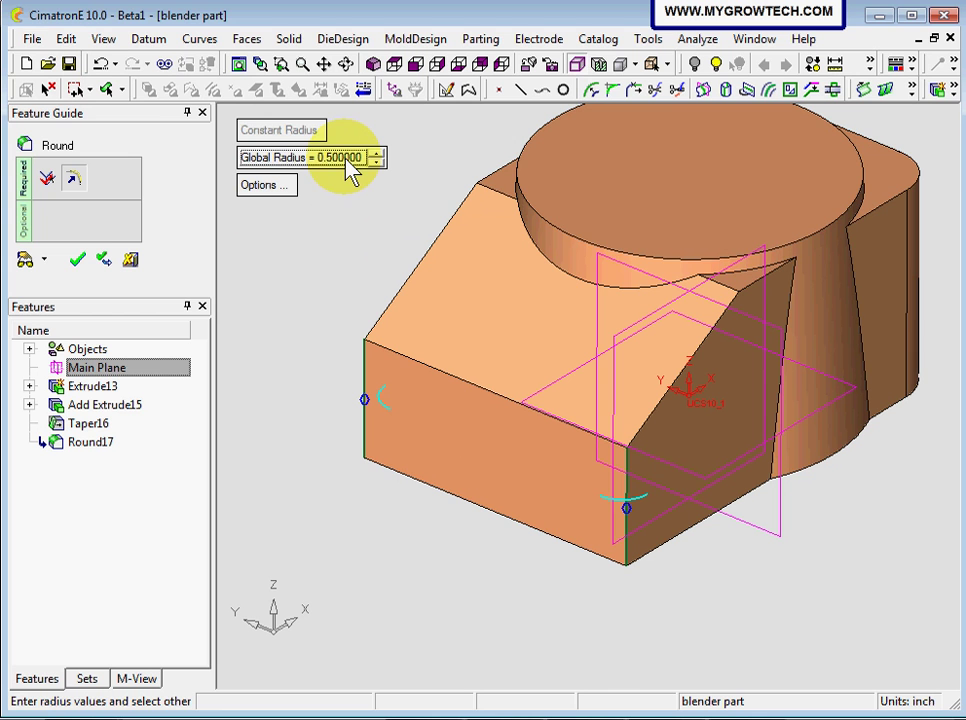
{"action": "right_click", "coordinate": [306, 278]}
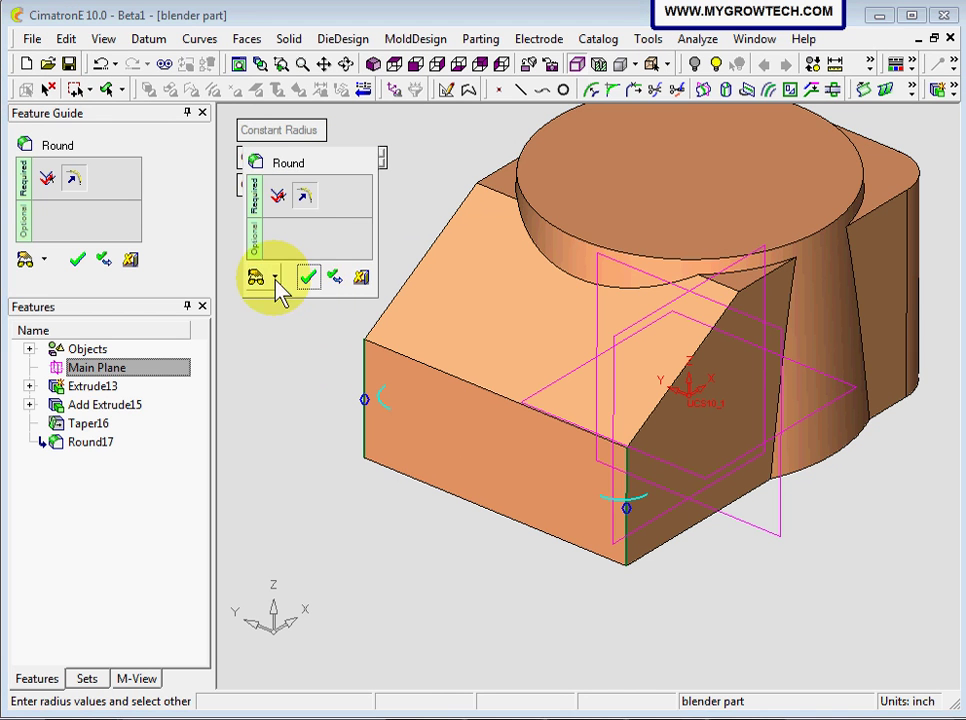
{"action": "left_click", "coordinate": [254, 275]}
{"action": "middle_click_drag", "start_coordinate": [359, 306], "coordinate": [485, 351]}
{"action": "right_click", "coordinate": [313, 277]}
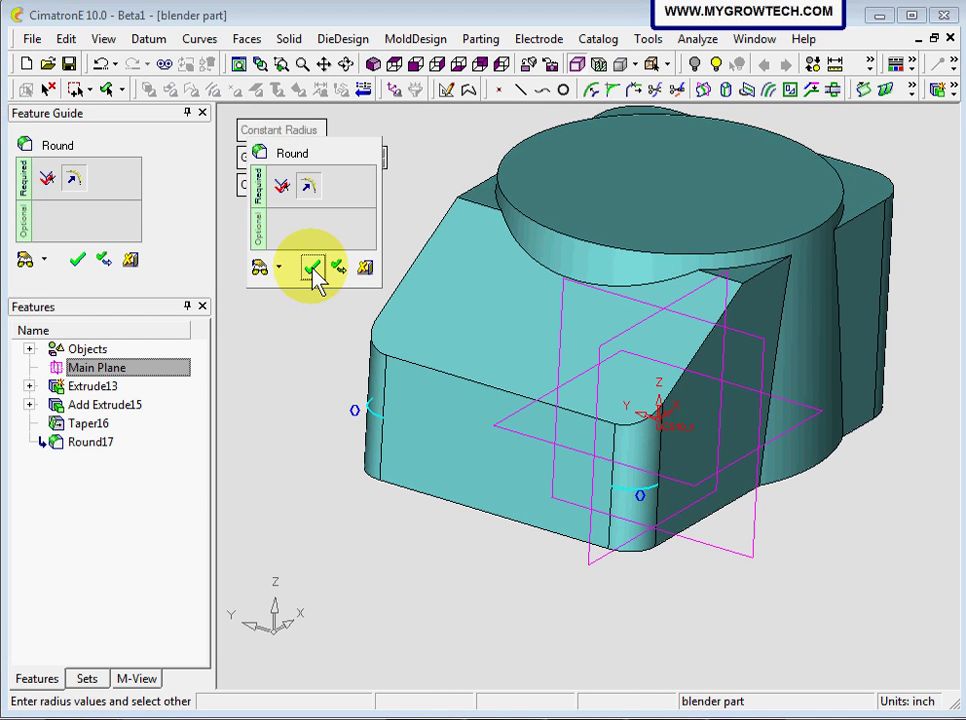
{"action": "left_click", "coordinate": [313, 277]}
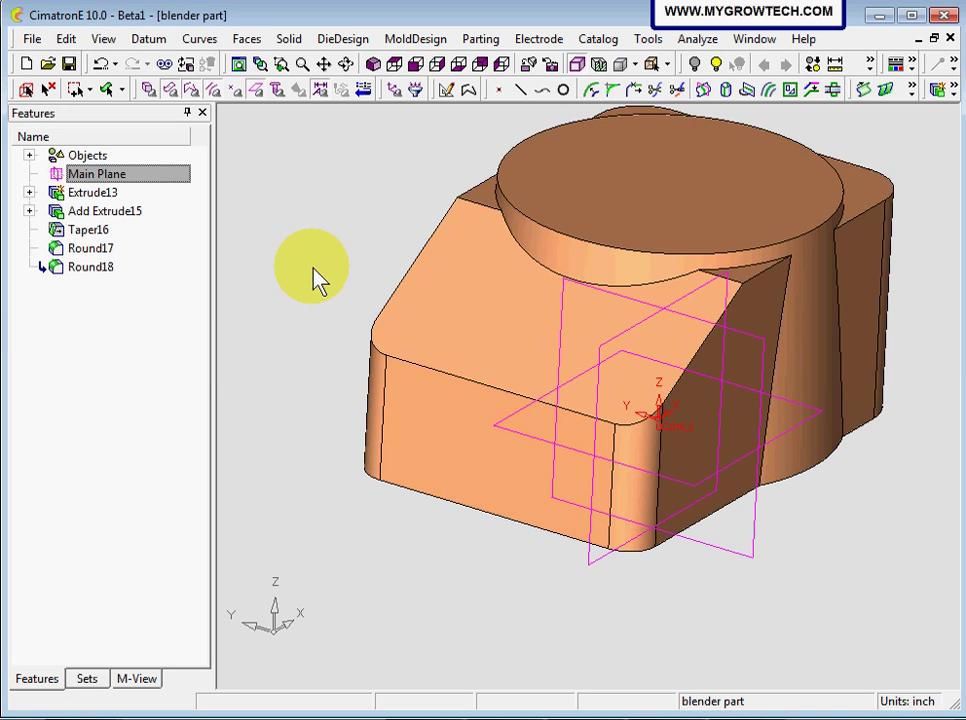
{"action": "middle_click_drag", "start_coordinate": [334, 282], "coordinate": [608, 289]}
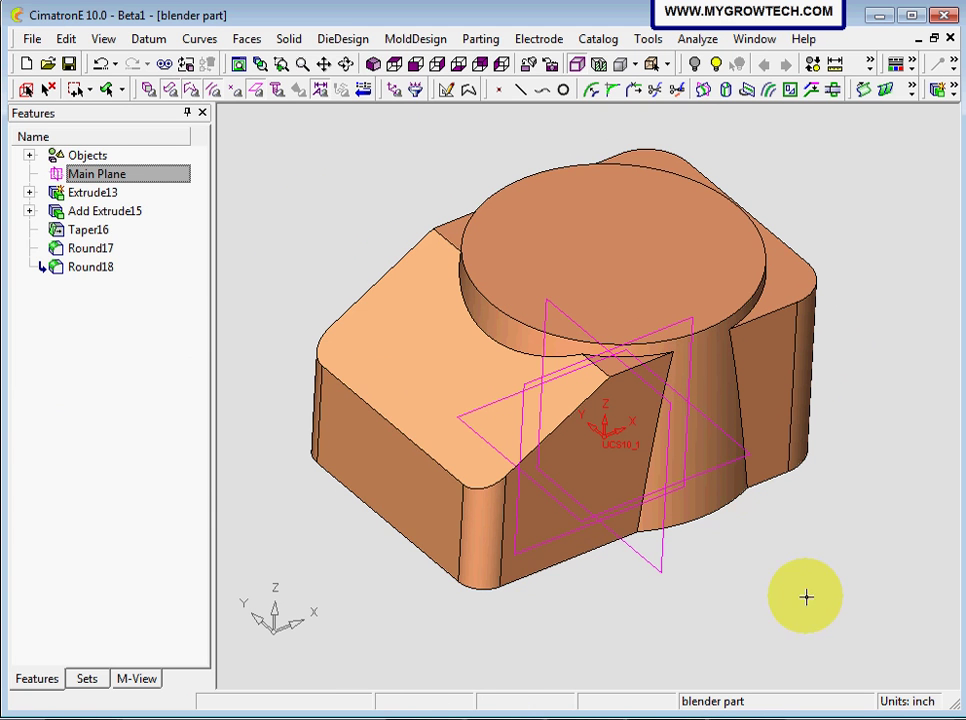
Step: Select the two vertical edges where the sloped face meets the cylinder
{"action": "scroll", "coordinate": [822, 569], "scroll_direction": "up", "scroll_amount": 4}
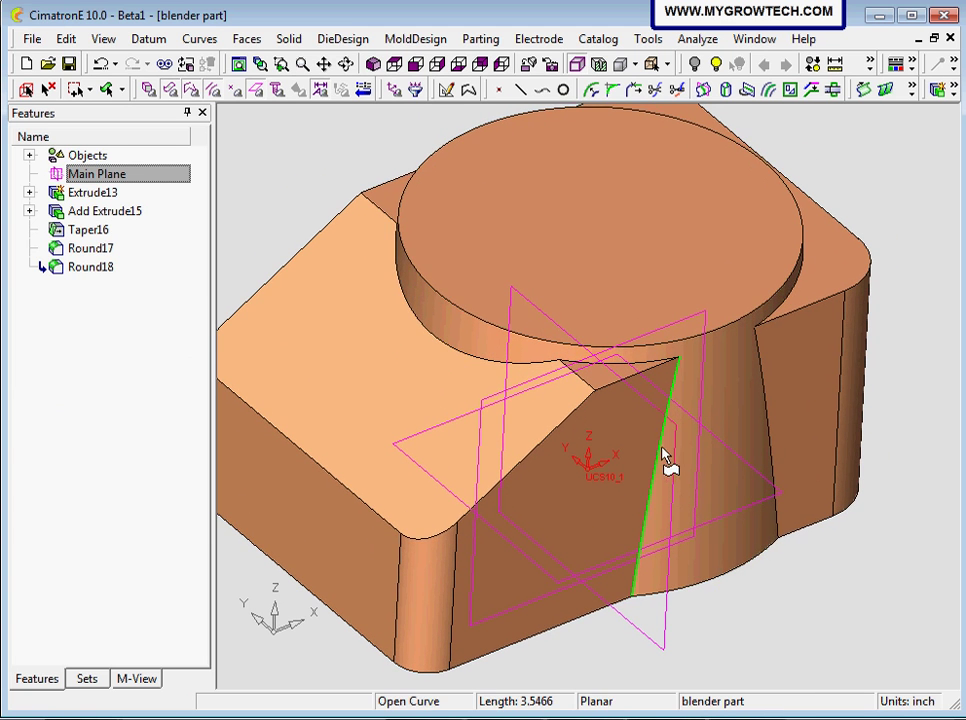
{"action": "left_click", "coordinate": [662, 450]}
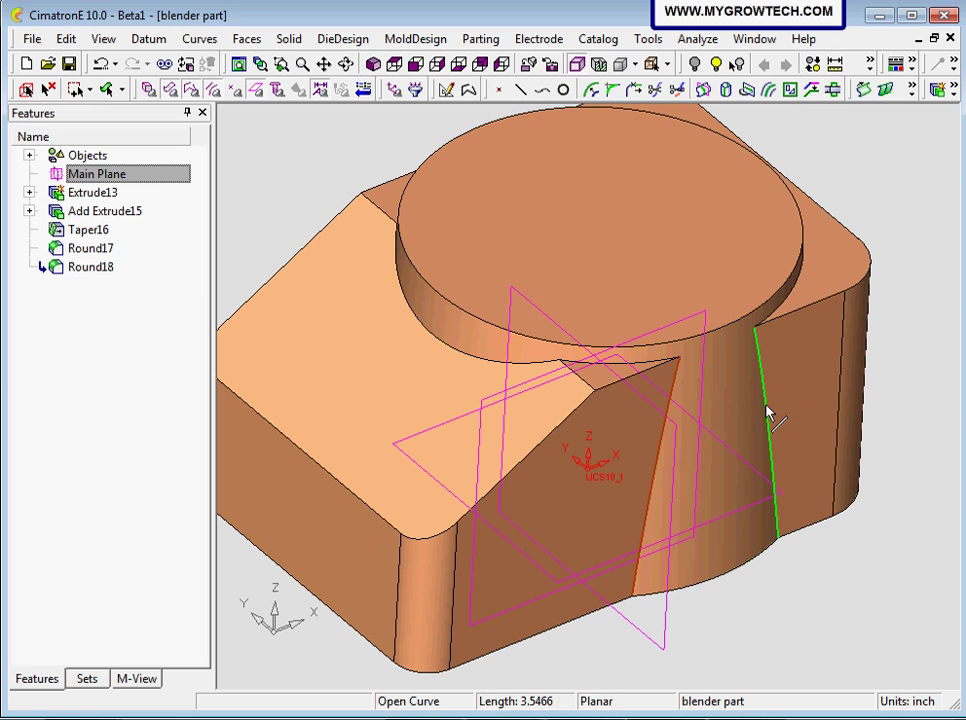
{"action": "left_click", "coordinate": [768, 415]}
{"action": "middle_click_drag", "start_coordinate": [545, 280], "coordinate": [649, 388]}
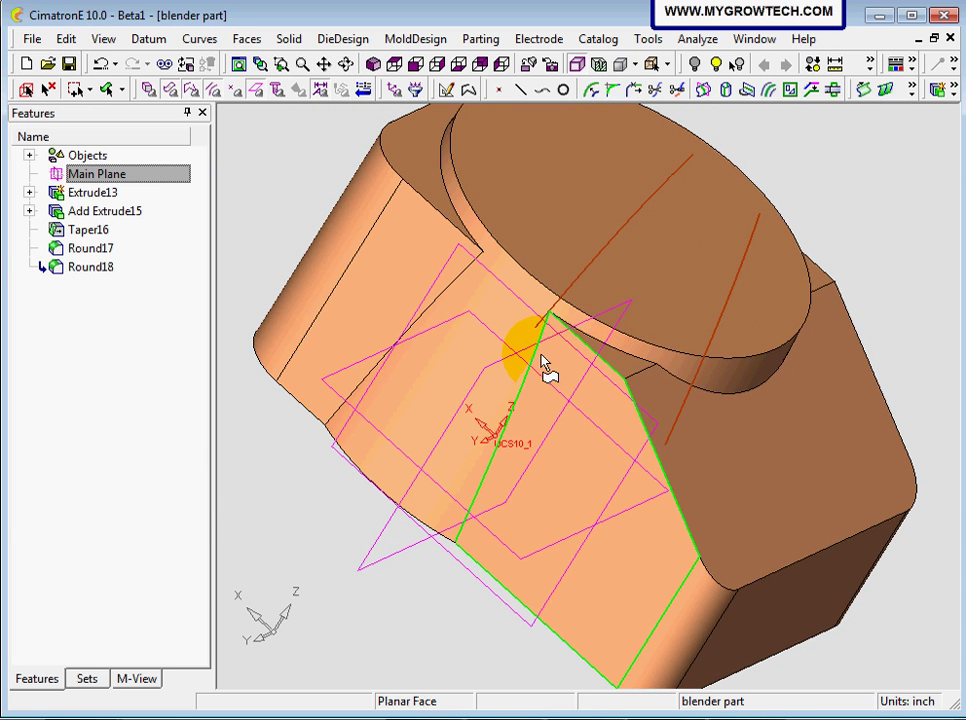
Step: Start a round on those edges at radius 0.5 and preview it up close
{"action": "right_click", "coordinate": [463, 283]}
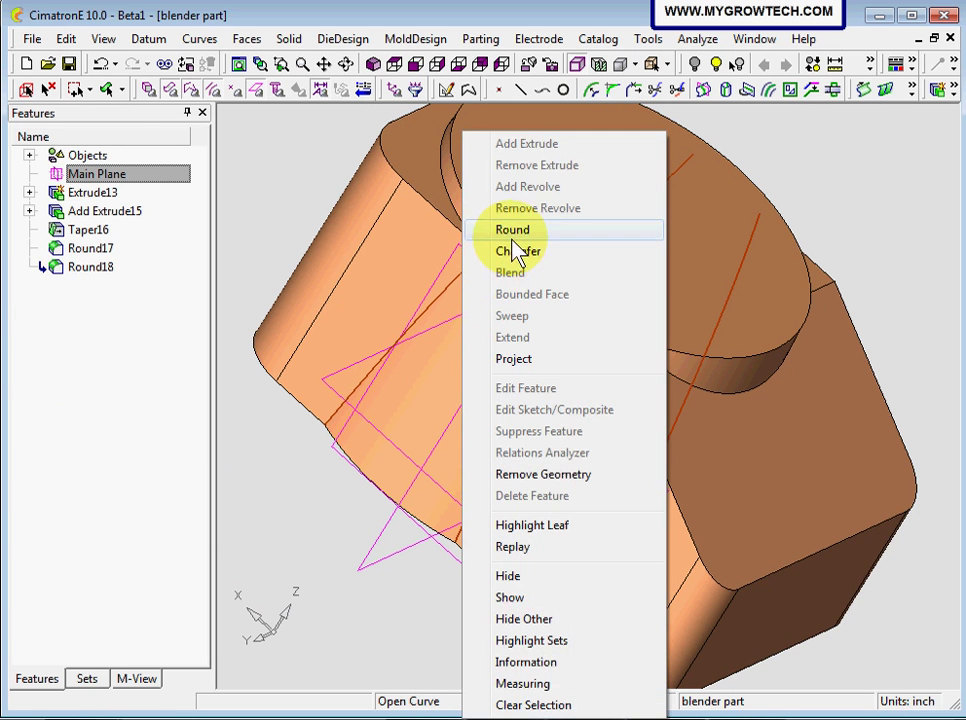
{"action": "left_click", "coordinate": [512, 230]}
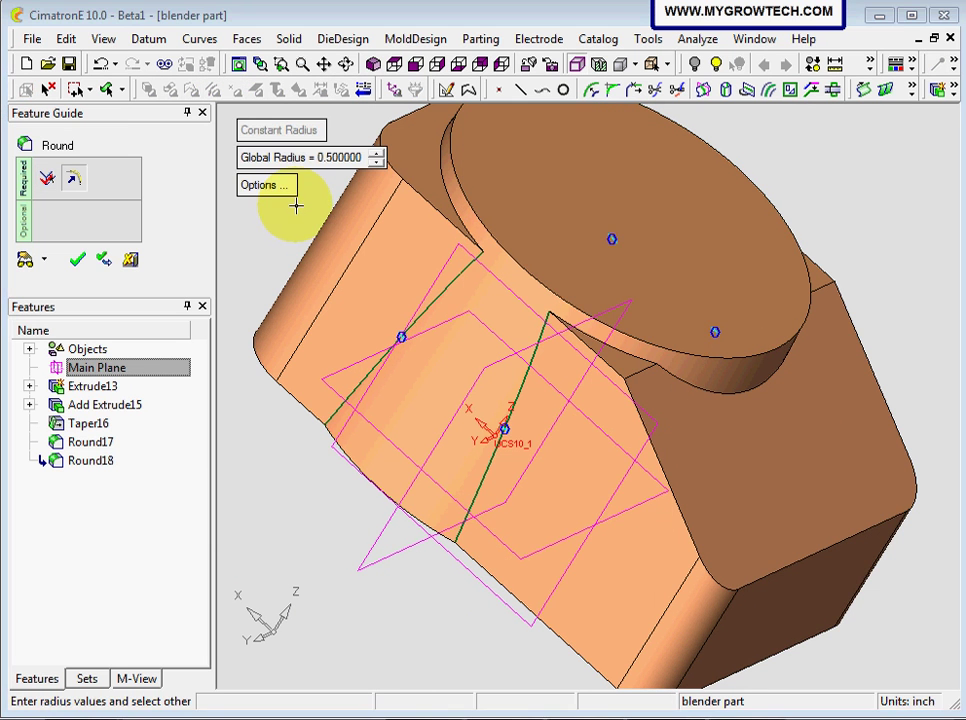
{"action": "middle_click_drag", "start_coordinate": [487, 313], "coordinate": [572, 278]}
{"action": "middle_click_drag", "start_coordinate": [509, 282], "coordinate": [595, 276]}
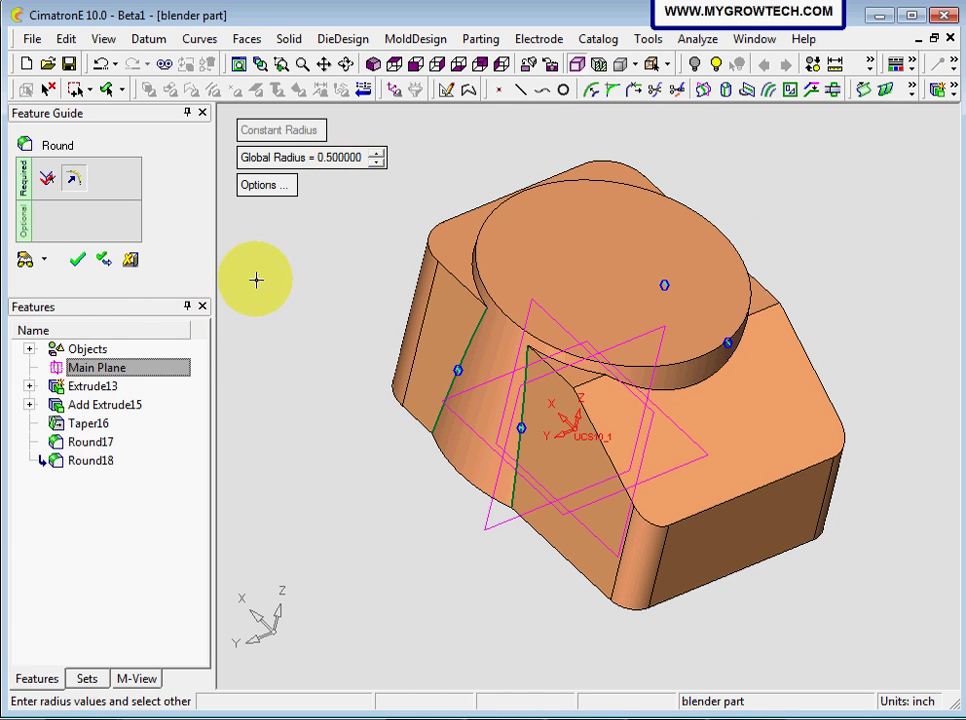
{"action": "left_click", "coordinate": [28, 261]}
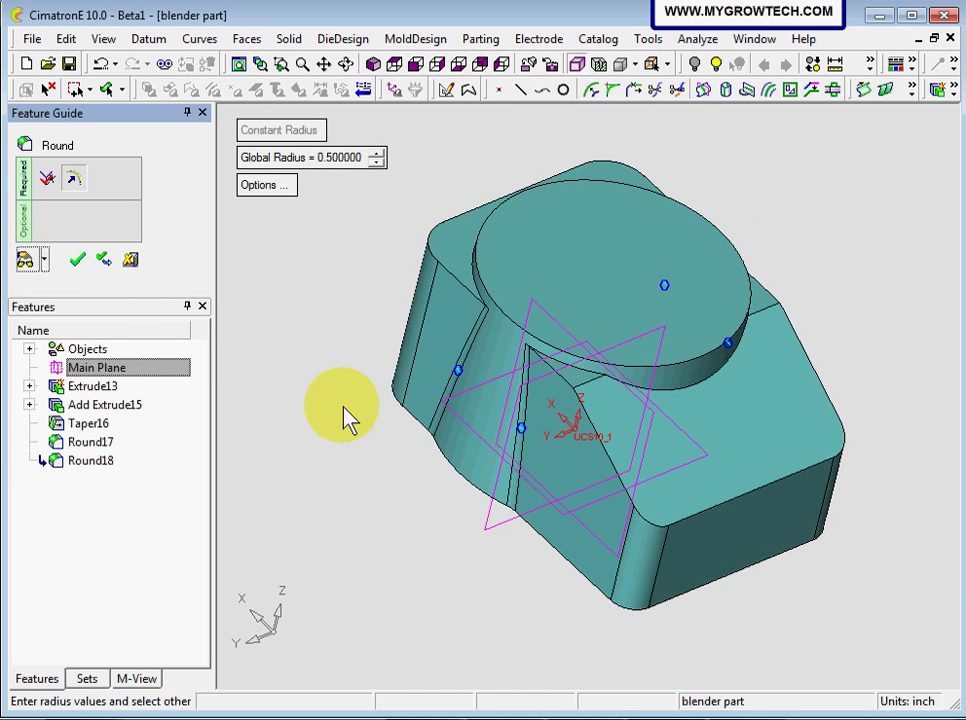
{"action": "middle_click_drag", "start_coordinate": [446, 530], "coordinate": [571, 384], "text": "ctrl"}
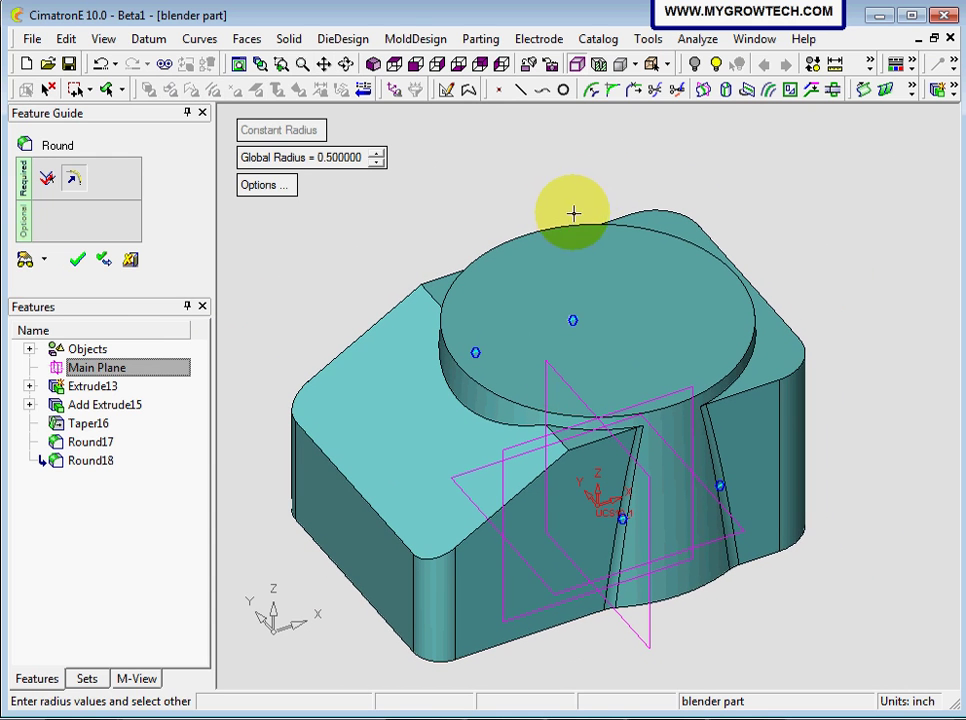
Step: Inspect the previewed 0.5 rounds beside the cylinder in transparent and wireframe display
{"action": "left_click", "coordinate": [621, 68]}
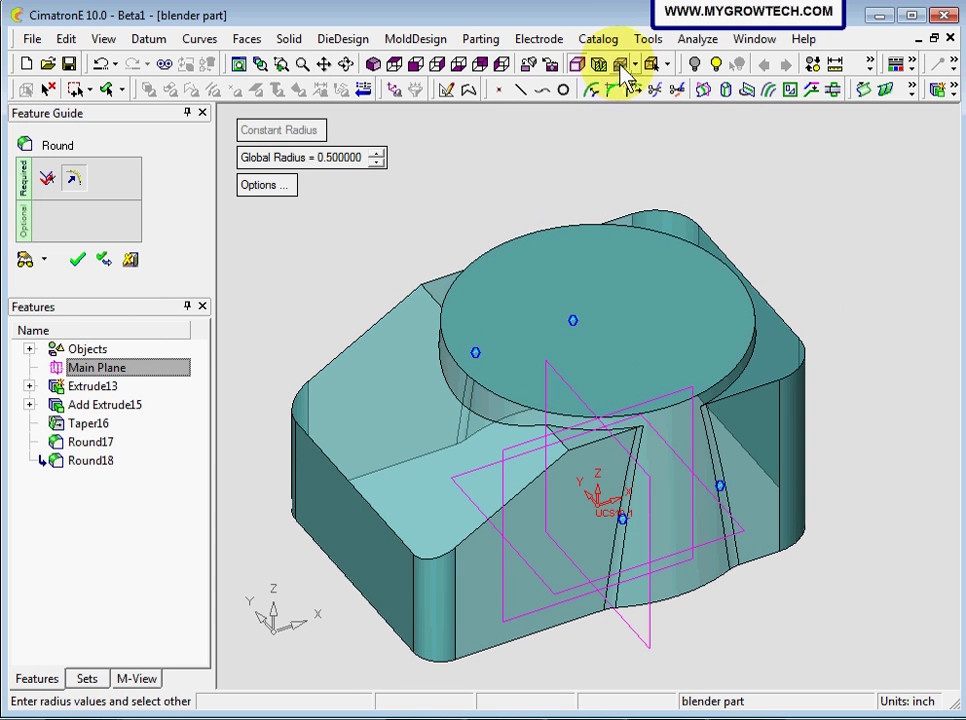
{"action": "middle_click_drag", "start_coordinate": [539, 211], "coordinate": [531, 181]}
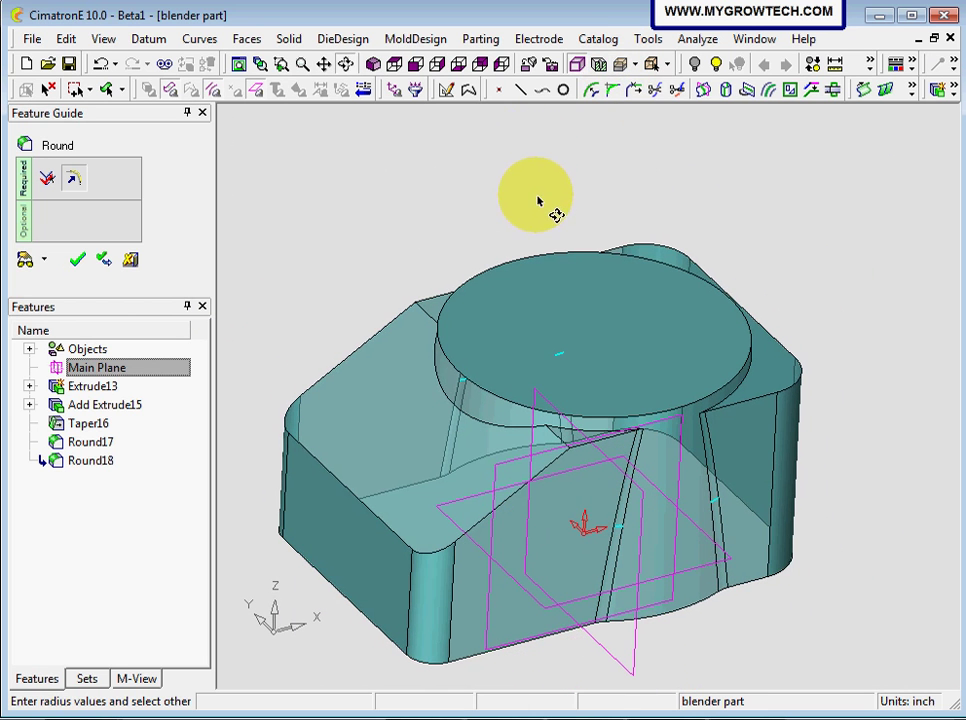
{"action": "middle_click", "coordinate": [538, 202]}
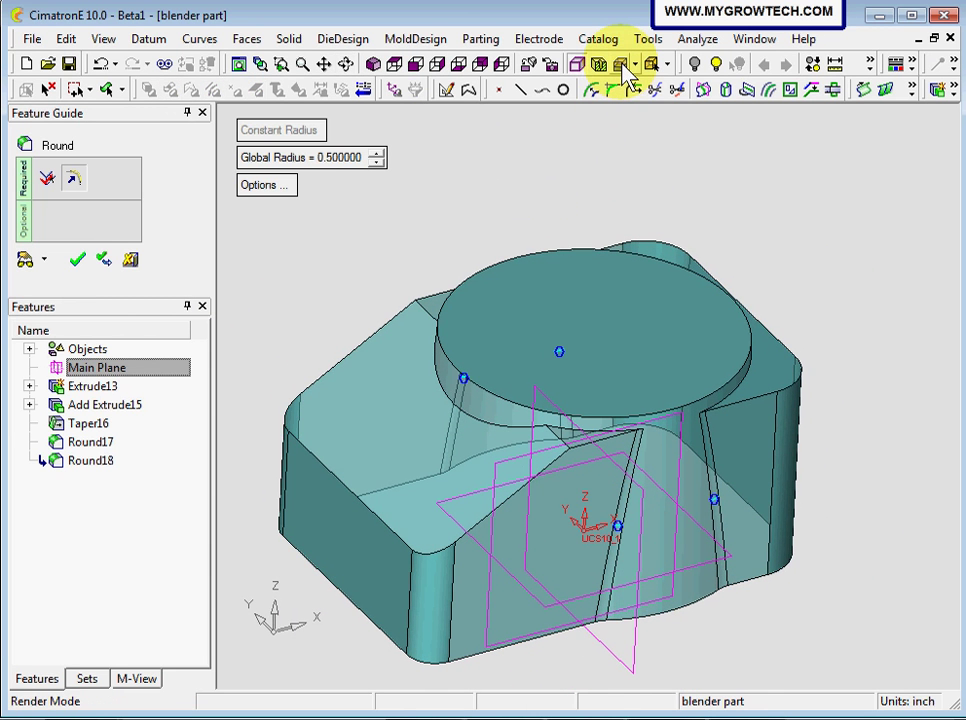
{"action": "left_click", "coordinate": [626, 72]}
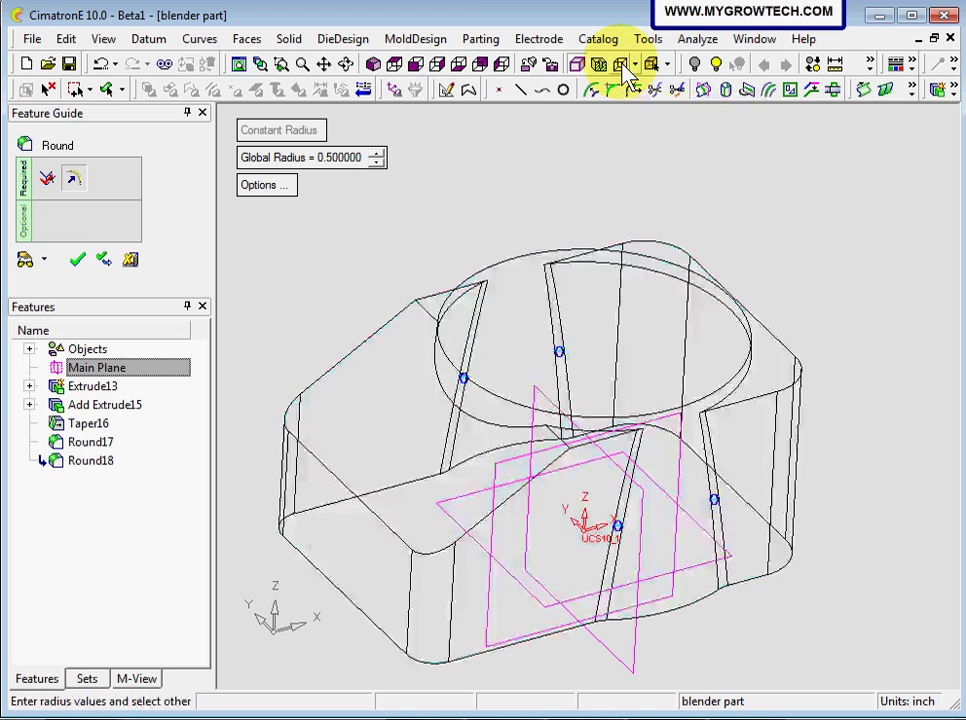
{"action": "middle_click_drag", "start_coordinate": [722, 226], "coordinate": [623, 278], "text": "ctrl"}
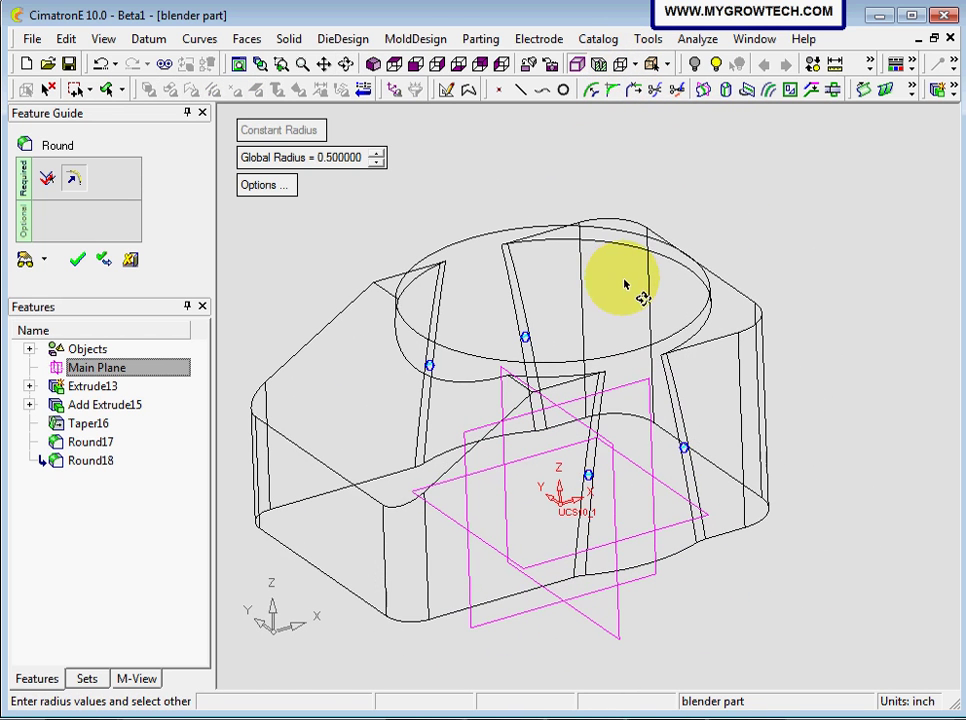
Step: Restore Global Shade display and apply the 0.5 rounds as Round19
{"action": "left_click", "coordinate": [627, 72]}
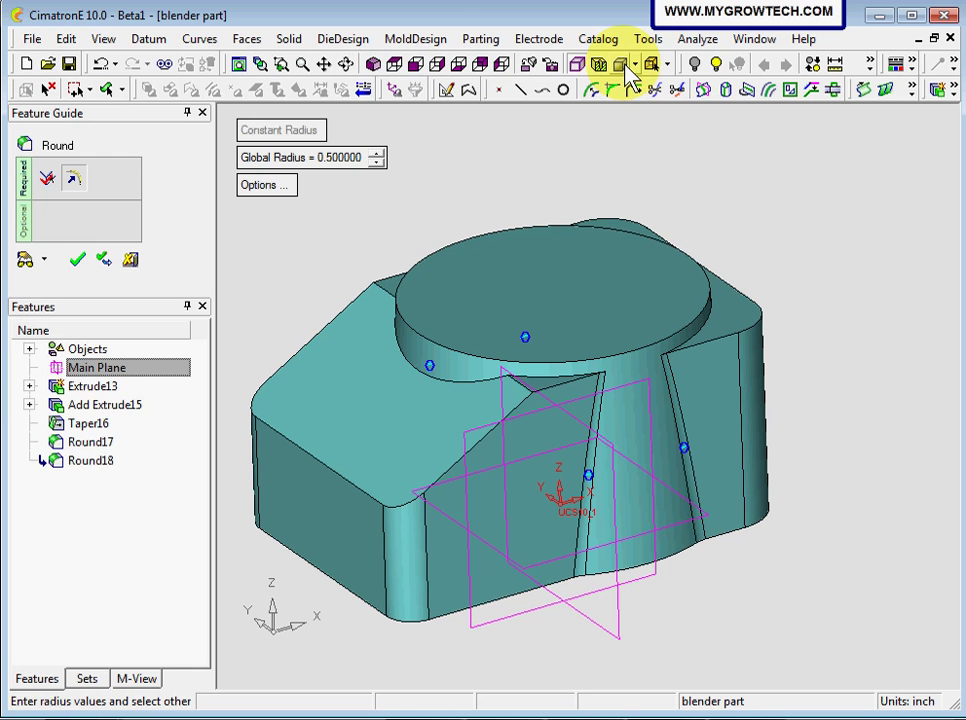
{"action": "left_click", "coordinate": [634, 64]}
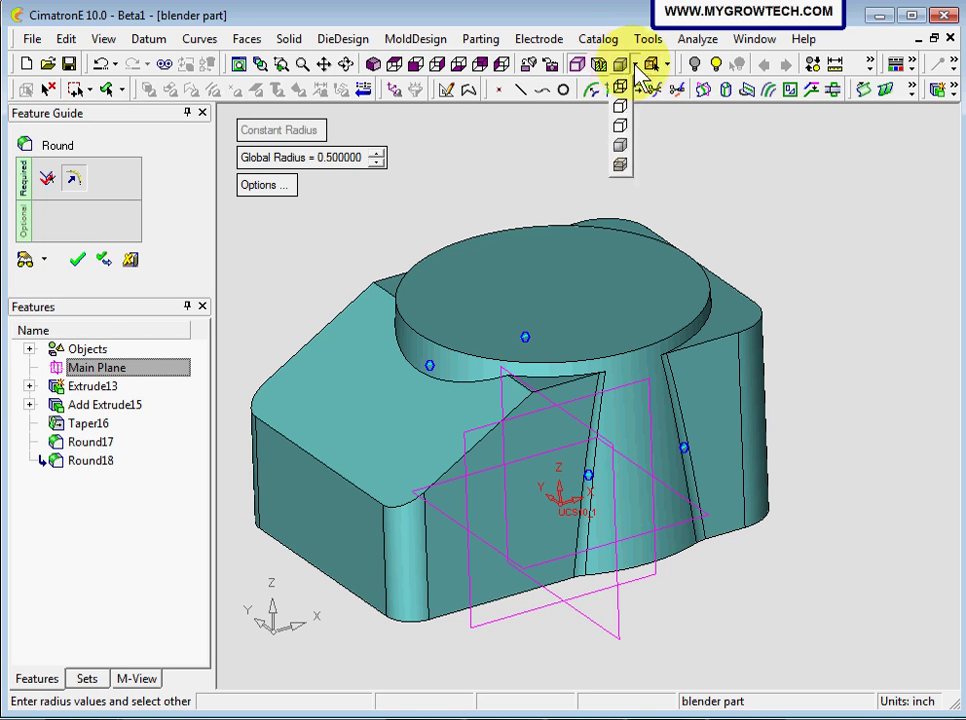
{"action": "left_click", "coordinate": [622, 147]}
{"action": "mouse_move", "coordinate": [668, 181]}
{"action": "middle_mouse_down"}
{"action": "mouse_move", "coordinate": [686, 198]}
{"action": "mouse_move", "coordinate": [614, 272]}
{"action": "mouse_move", "coordinate": [616, 204]}
{"action": "mouse_move", "coordinate": [646, 277]}
{"action": "middle_mouse_up"}
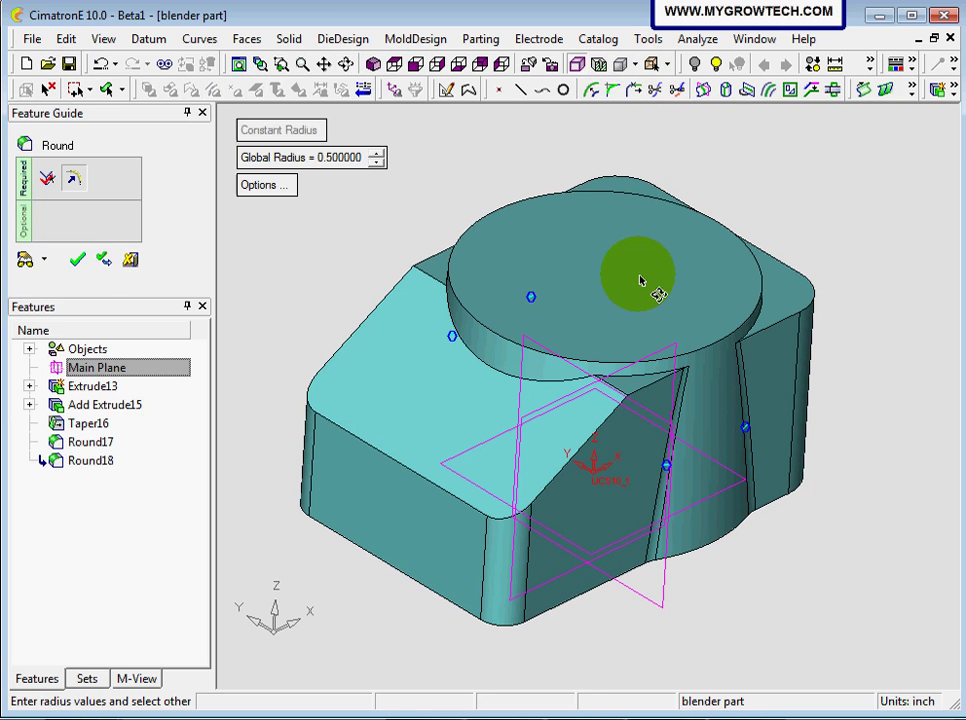
{"action": "left_click", "coordinate": [78, 262]}
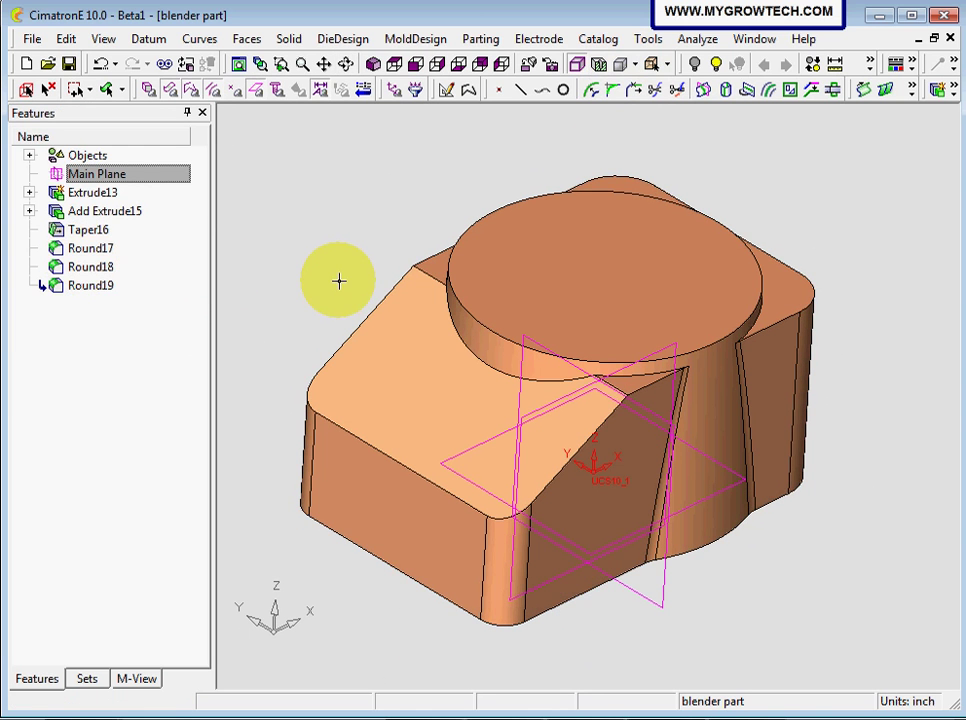
Step: Sketch a circle centred at the origin on the top disk's face
{"action": "middle_click_drag", "start_coordinate": [338, 281], "coordinate": [313, 259]}
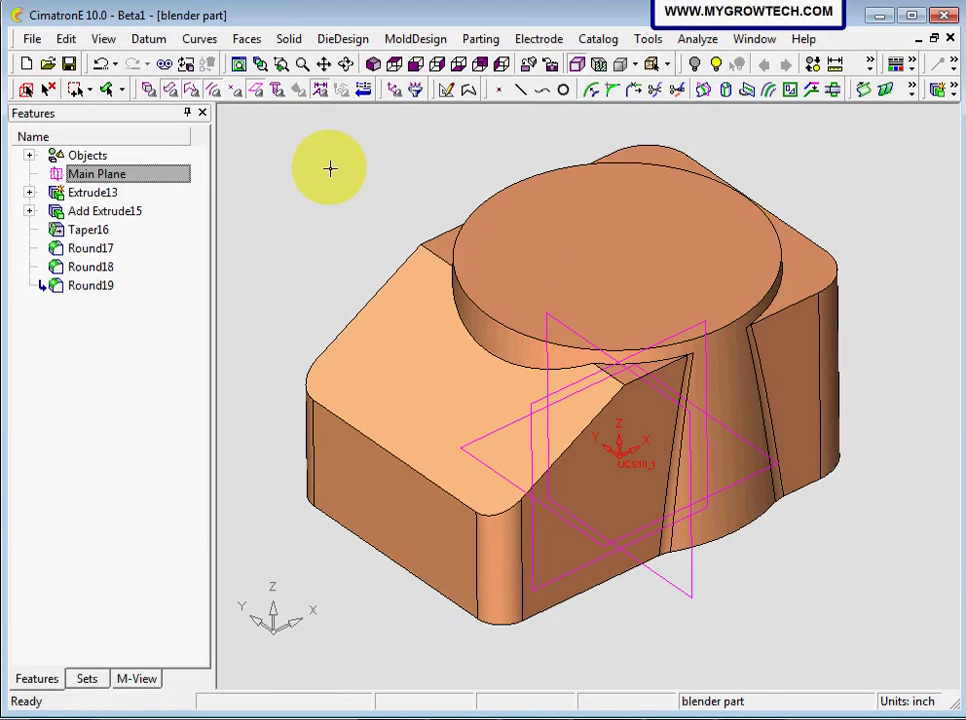
{"action": "left_click", "coordinate": [447, 92]}
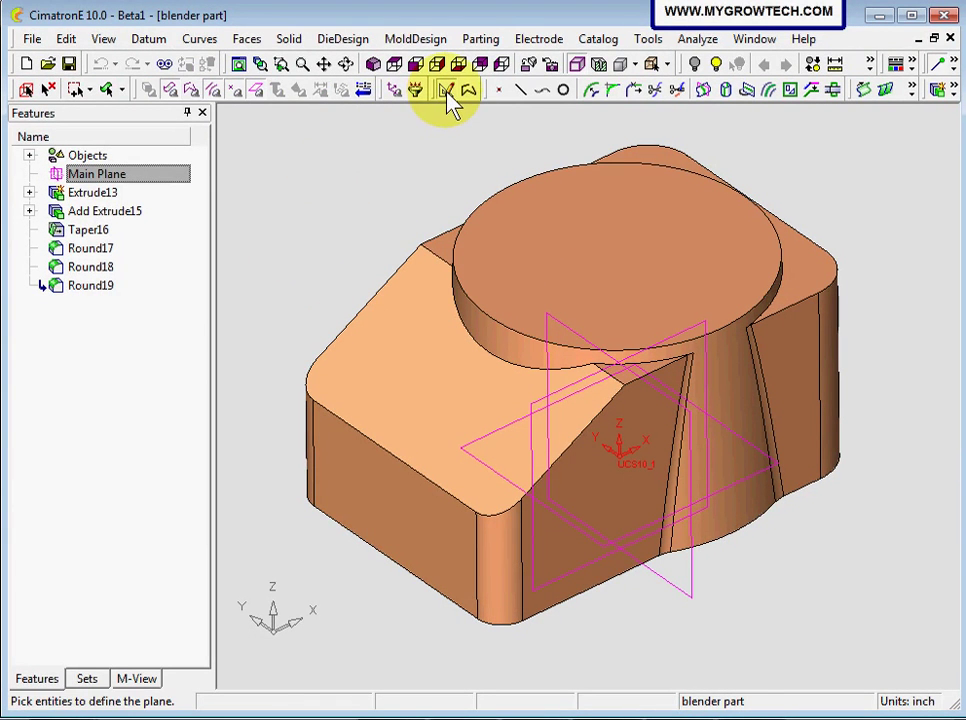
{"action": "left_click", "coordinate": [540, 243]}
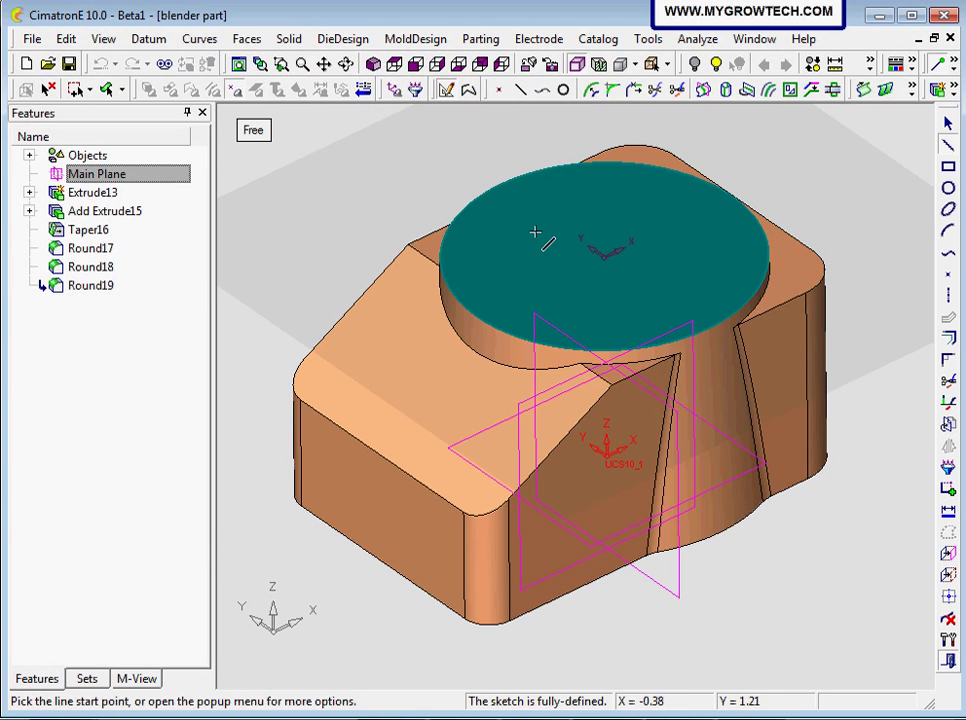
{"action": "left_click", "coordinate": [948, 188]}
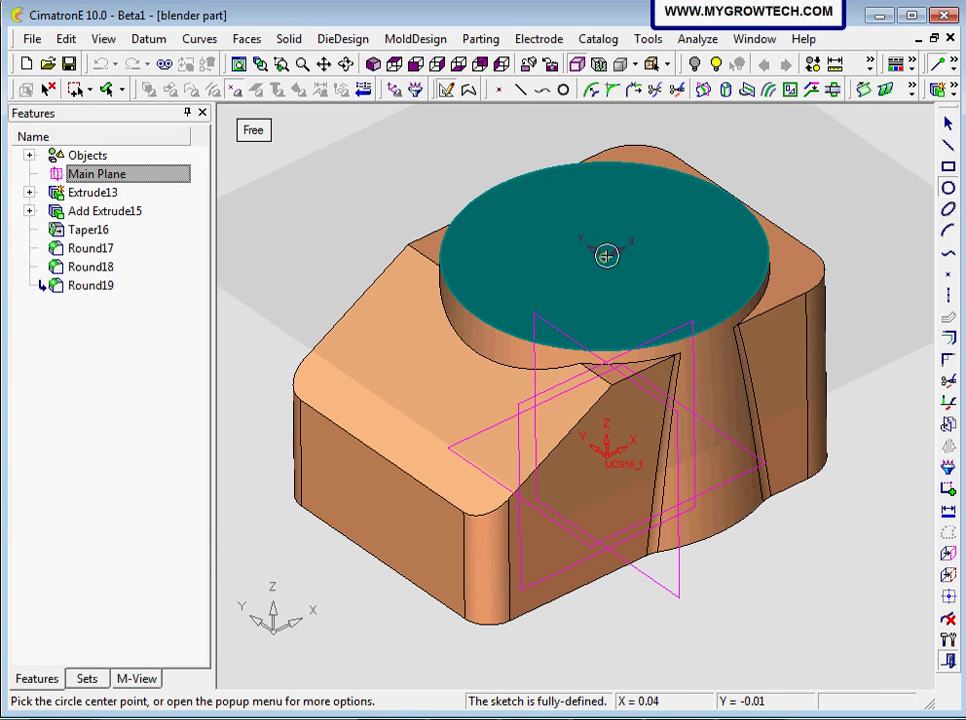
{"action": "left_click", "coordinate": [606, 256]}
{"action": "left_click", "coordinate": [667, 222]}
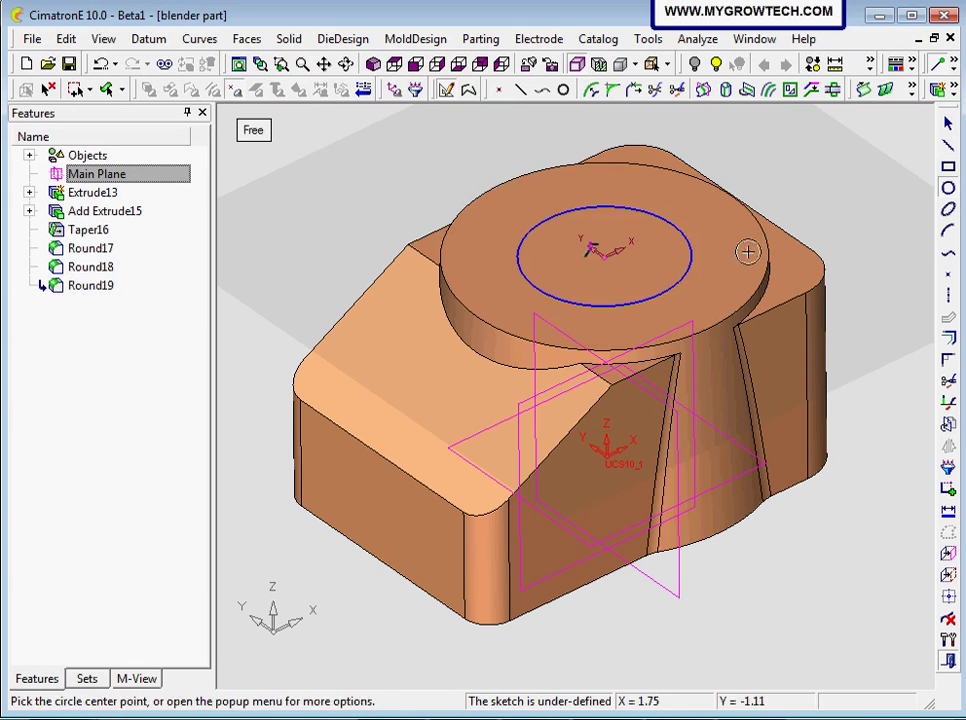
Step: Dimension the circle to a 3.5 diameter and exit the sketcher
{"action": "left_click", "coordinate": [948, 511]}
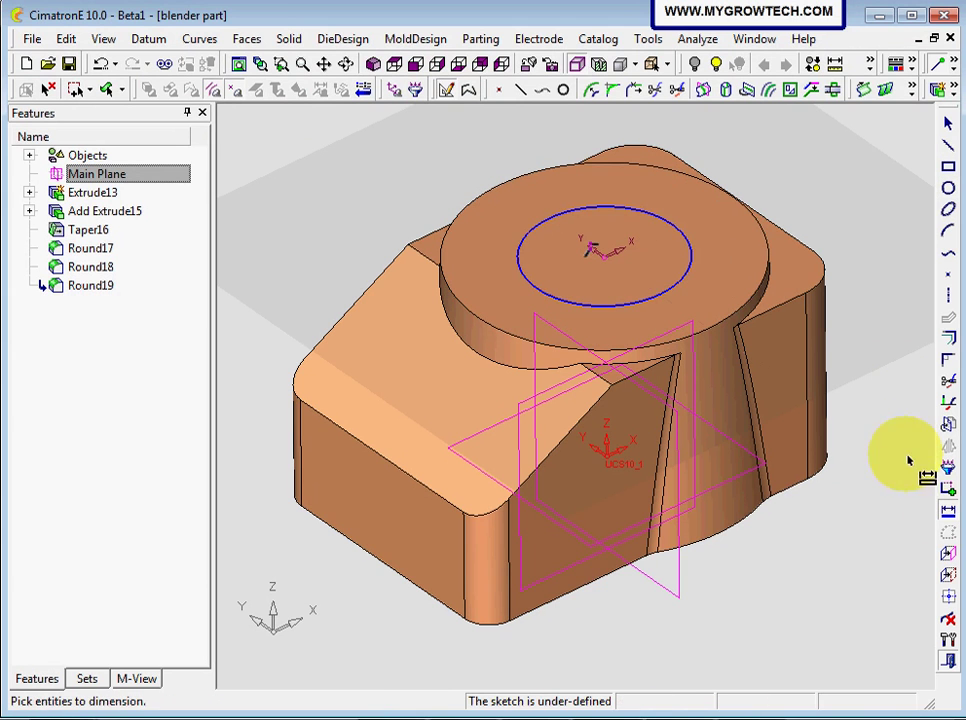
{"action": "left_click", "coordinate": [641, 212]}
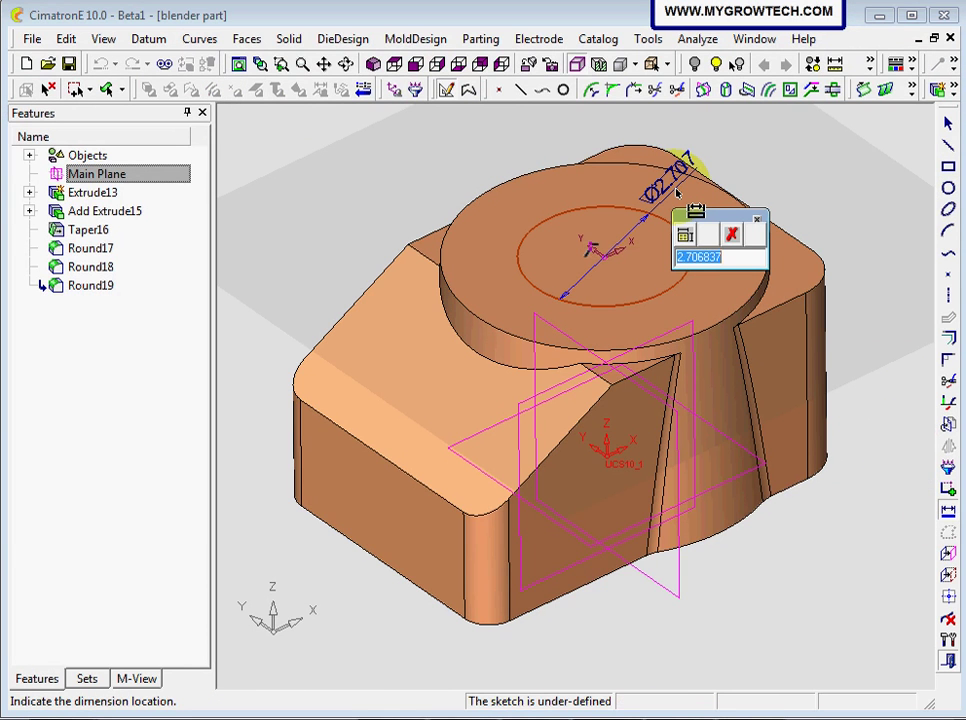
{"action": "type", "text": "3.5"}
{"action": "key", "text": "Return"}
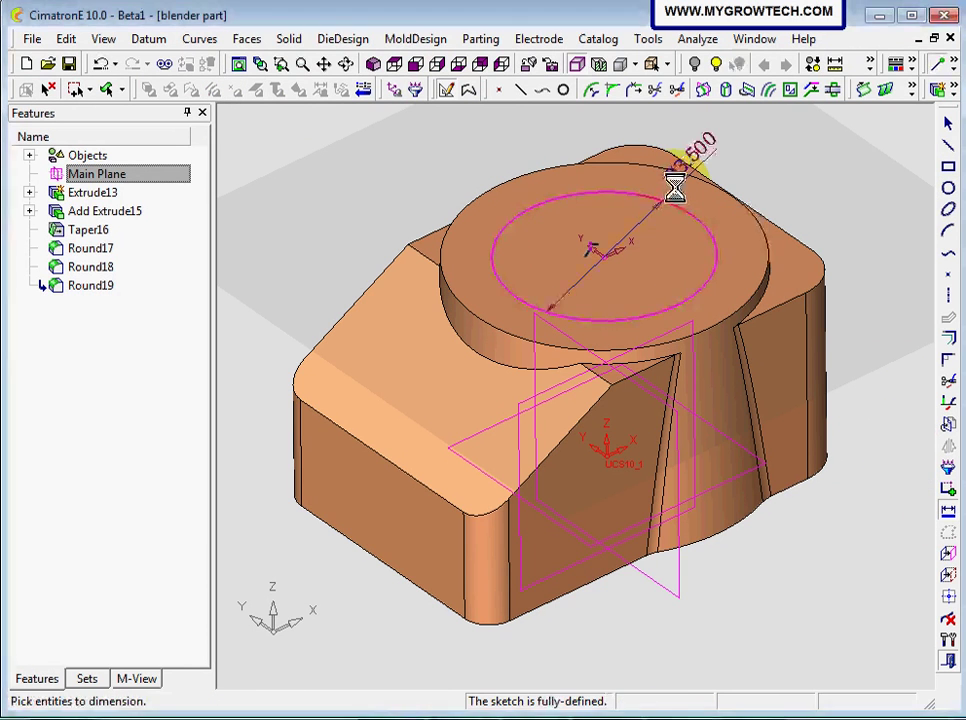
{"action": "right_click", "coordinate": [766, 196]}
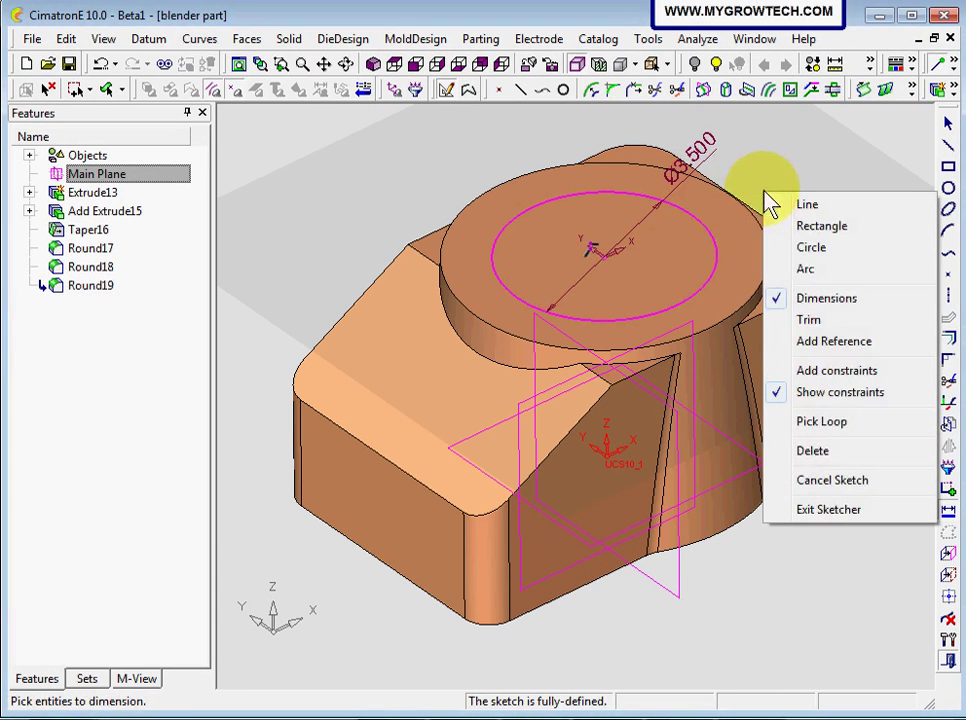
{"action": "left_click", "coordinate": [828, 509]}
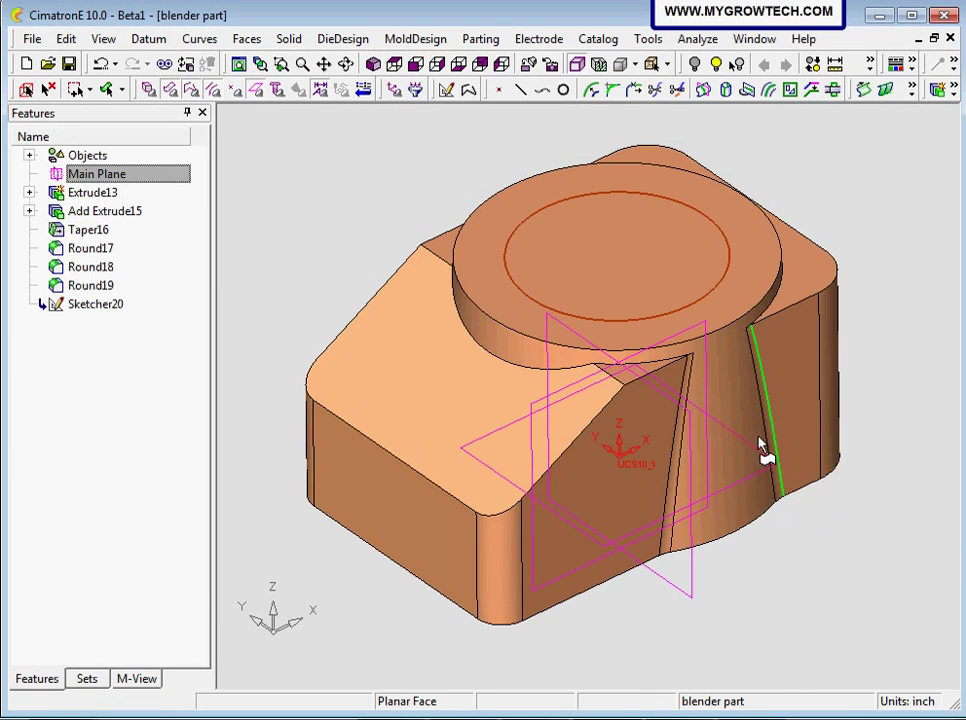
{"action": "mouse_move", "coordinate": [759, 448]}
{"action": "middle_mouse_down"}
{"action": "mouse_move", "coordinate": [519, 324]}
{"action": "mouse_move", "coordinate": [500, 345]}
{"action": "mouse_move", "coordinate": [442, 345]}
{"action": "mouse_move", "coordinate": [317, 272]}
{"action": "mouse_move", "coordinate": [317, 243]}
{"action": "middle_mouse_up"}
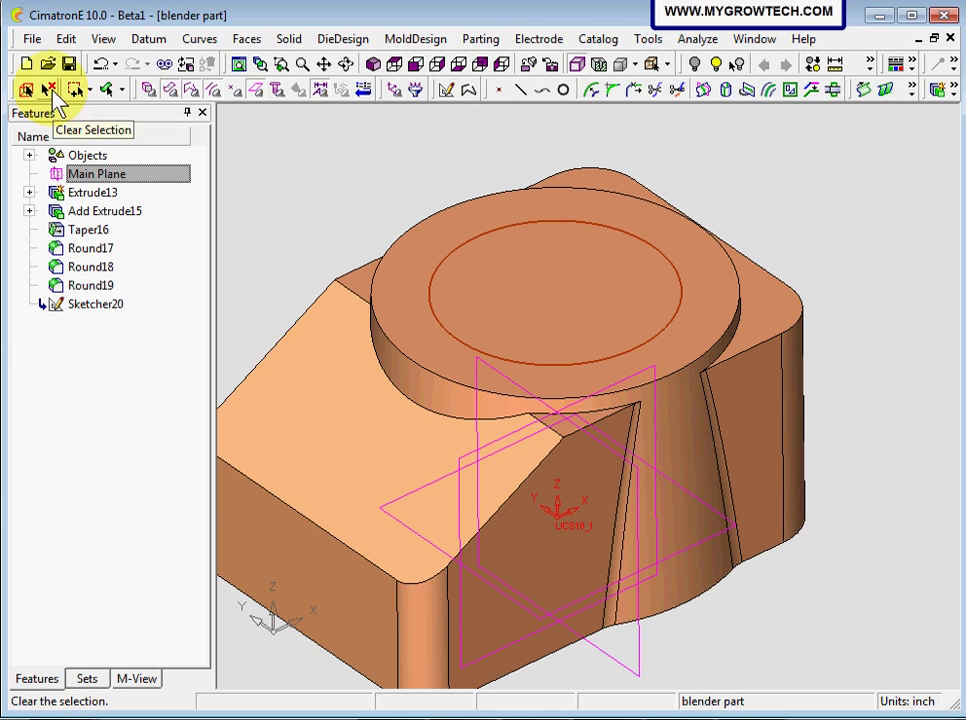
{"action": "left_click", "coordinate": [51, 90]}
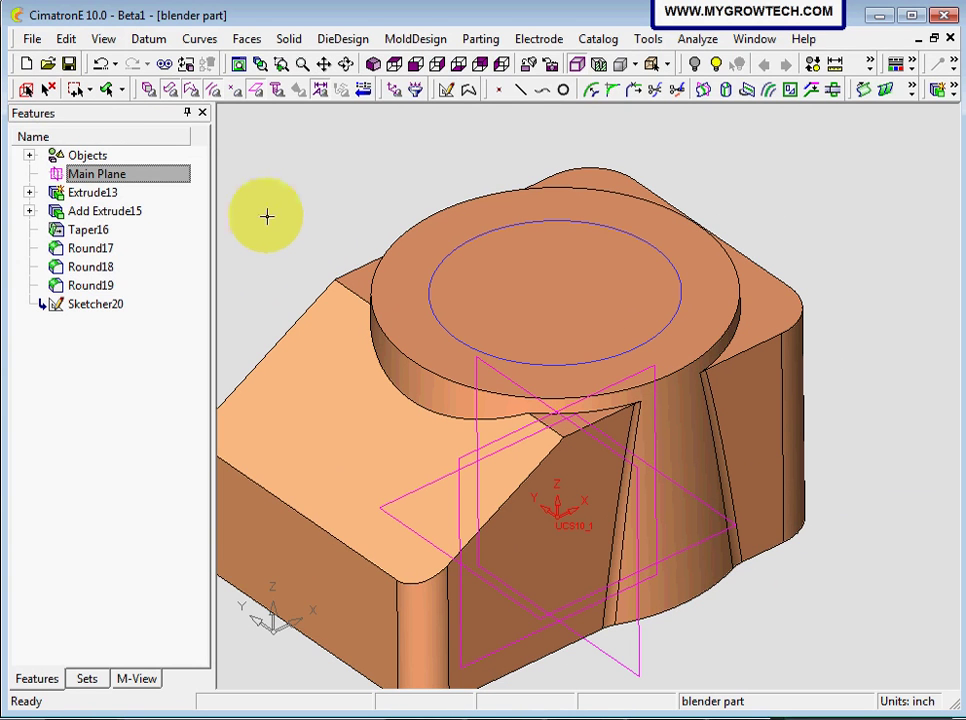
Step: Start an Add Extrude with the 3.5-diameter circle sketch as the profile
{"action": "left_click", "coordinate": [289, 40]}
{"action": "mouse_move", "coordinate": [283, 62]}
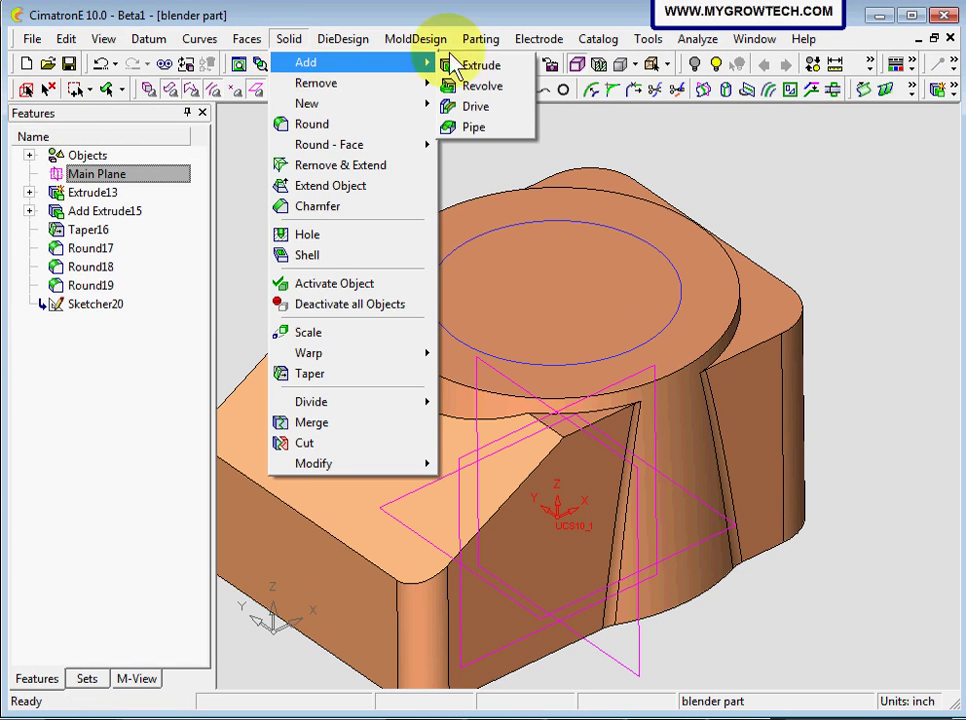
{"action": "left_click", "coordinate": [480, 66]}
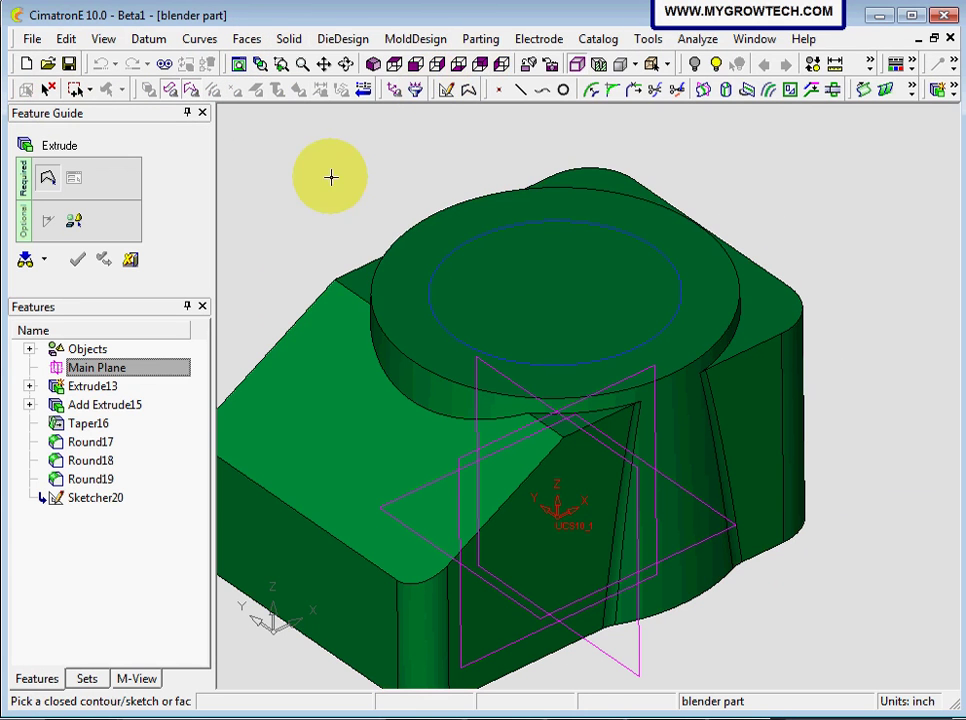
{"action": "left_click", "coordinate": [478, 247]}
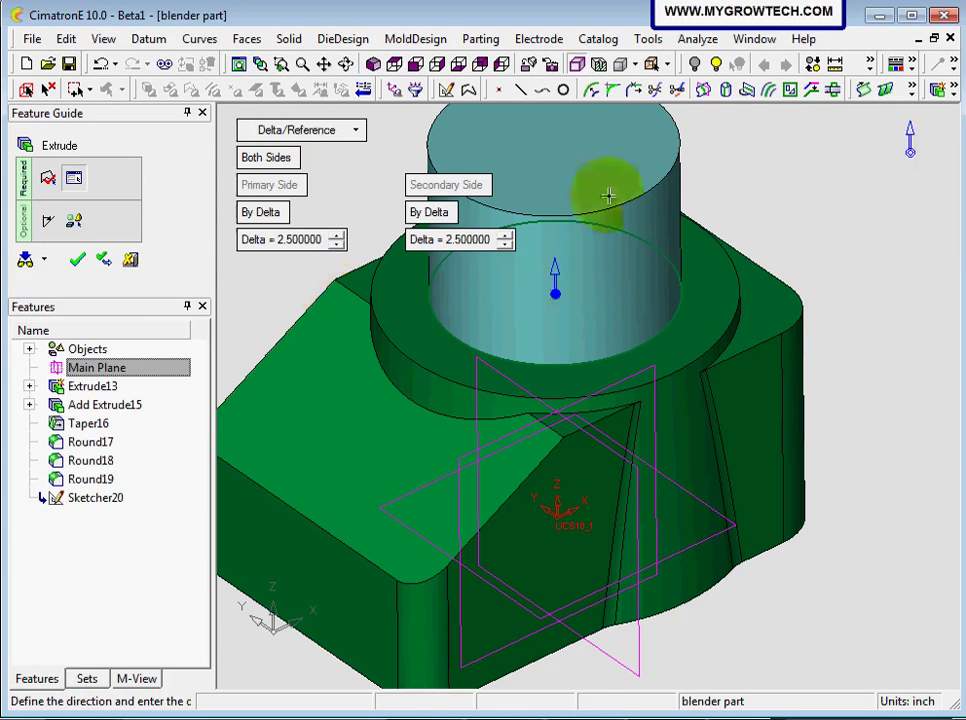
{"action": "left_click", "coordinate": [479, 249]}
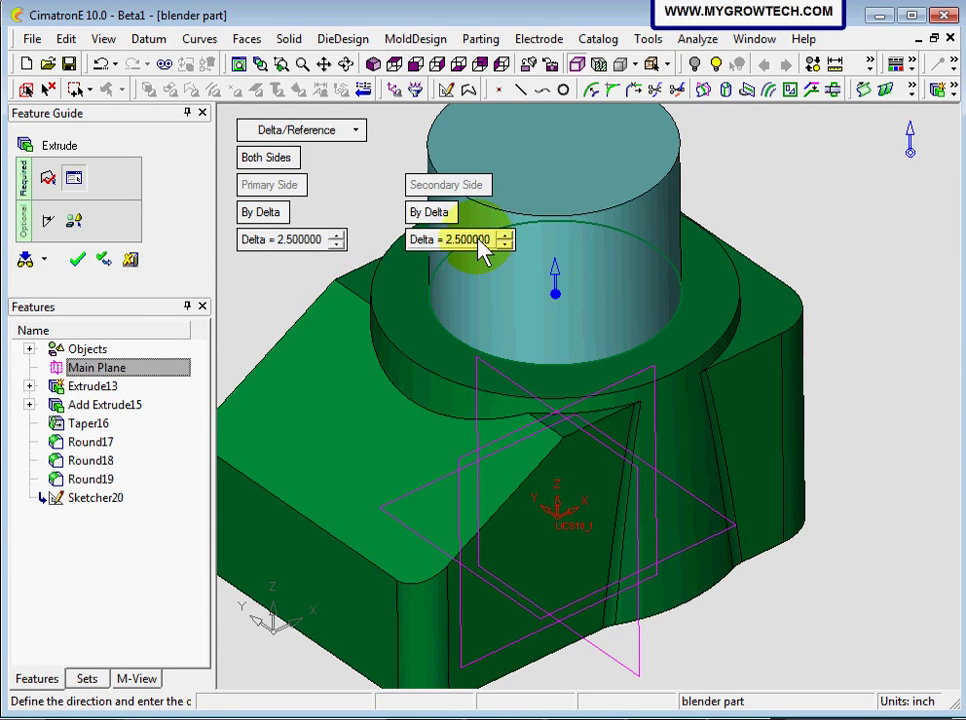
Step: Extrude the circle 0.5 one-sided to form the boss, then inspect it
{"action": "left_click", "coordinate": [281, 162]}
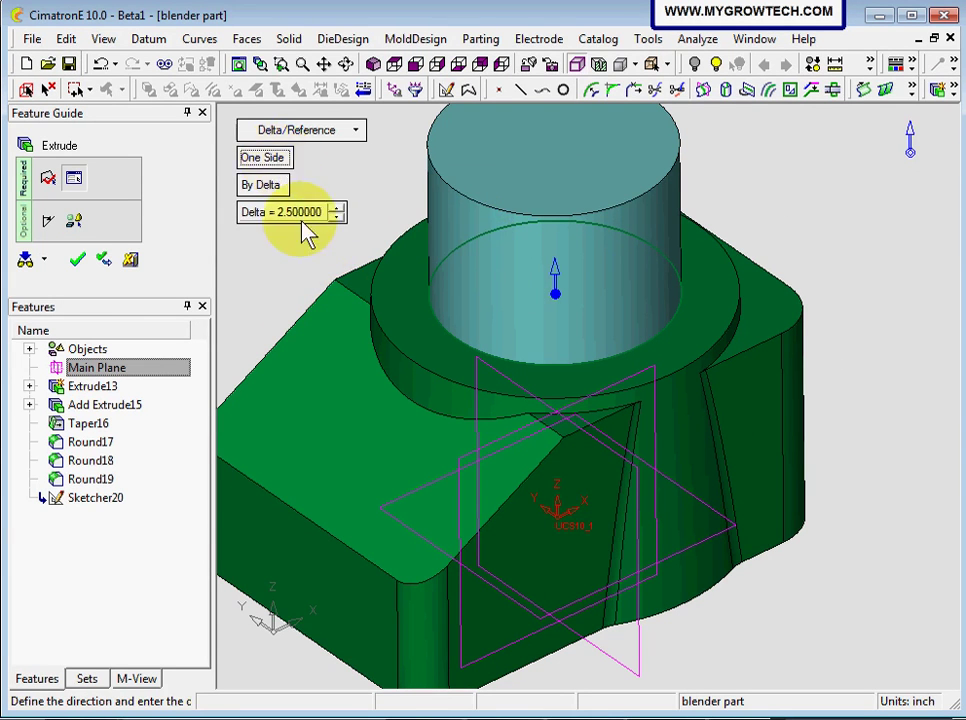
{"action": "left_click", "coordinate": [308, 212]}
{"action": "type", "text": ".5"}
{"action": "key", "text": "Return"}
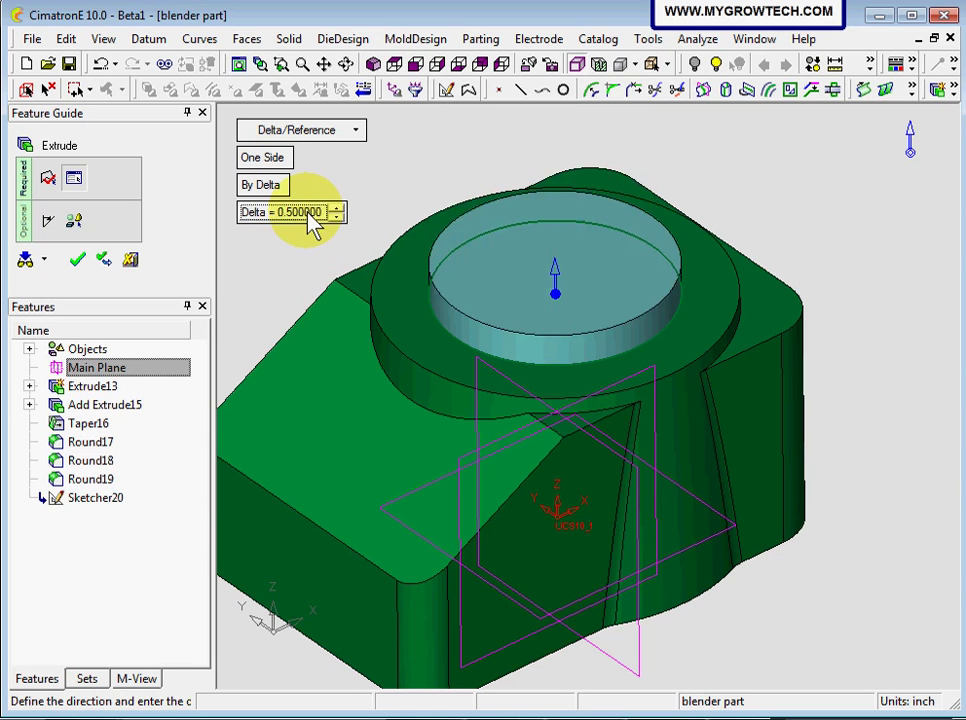
{"action": "right_click", "coordinate": [424, 188]}
{"action": "left_click", "coordinate": [426, 187]}
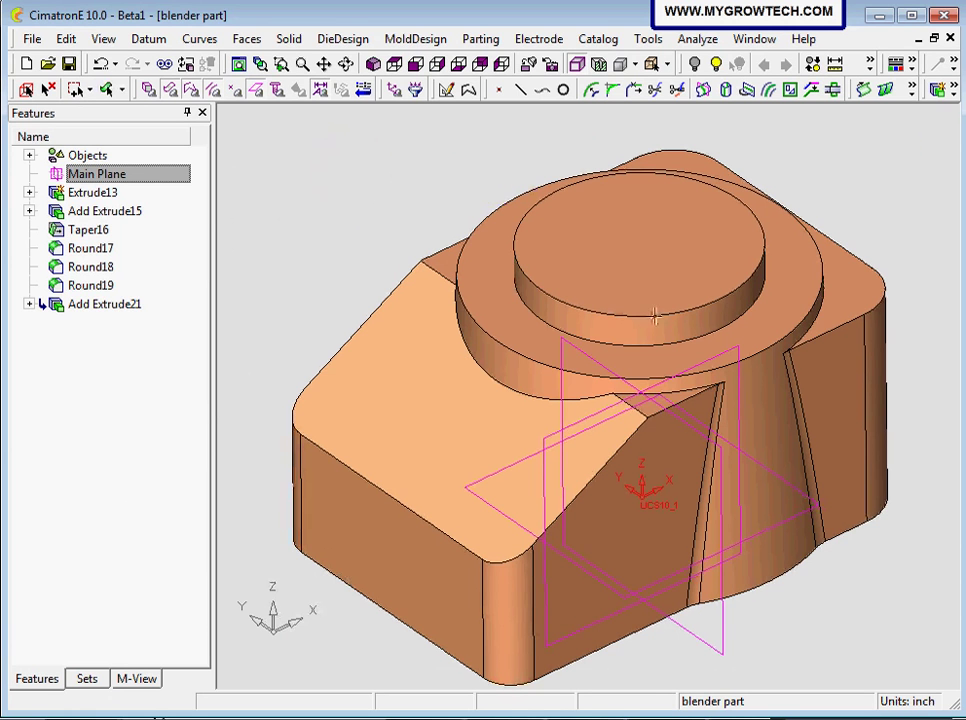
{"action": "mouse_move", "coordinate": [651, 282]}
{"action": "middle_mouse_down"}
{"action": "mouse_move", "coordinate": [649, 177]}
{"action": "mouse_move", "coordinate": [651, 286]}
{"action": "middle_mouse_up"}
{"action": "middle_click_drag", "start_coordinate": [640, 240], "coordinate": [602, 231]}
Step: Start a Shell and pick the boss top and bottom face as open faces
{"action": "left_click", "coordinate": [289, 39]}
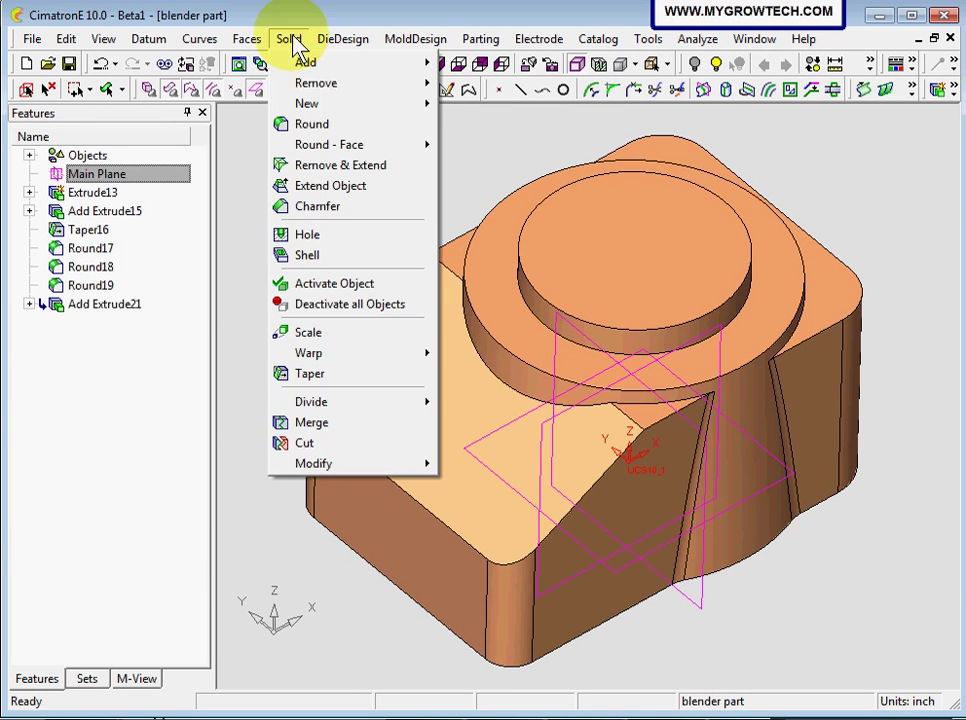
{"action": "left_click", "coordinate": [312, 256]}
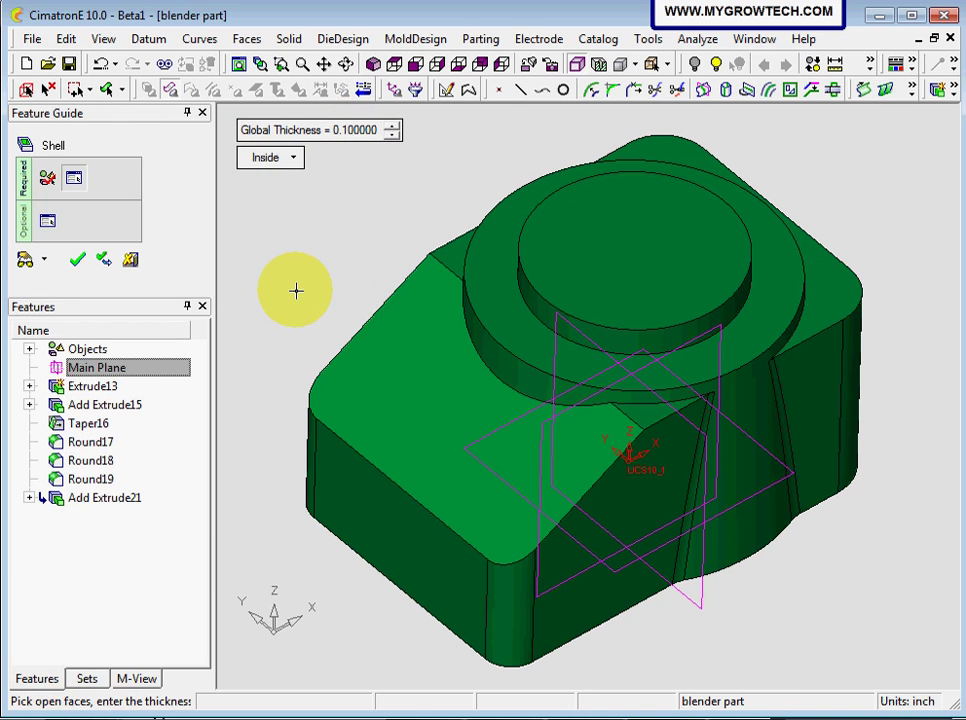
{"action": "left_click", "coordinate": [612, 240]}
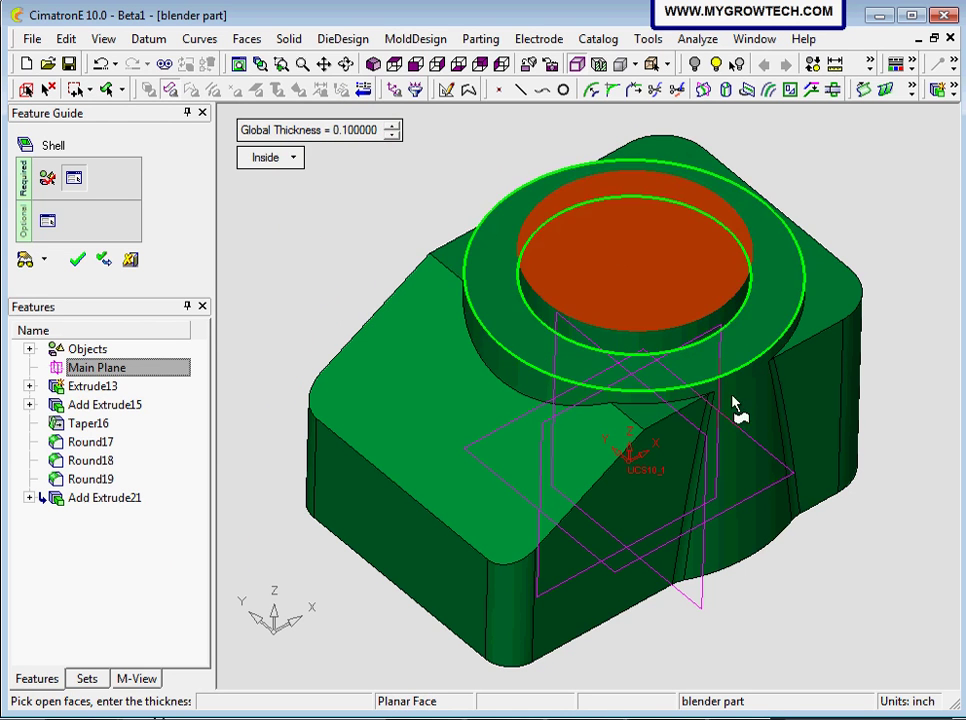
{"action": "middle_click_drag", "start_coordinate": [847, 586], "coordinate": [840, 375]}
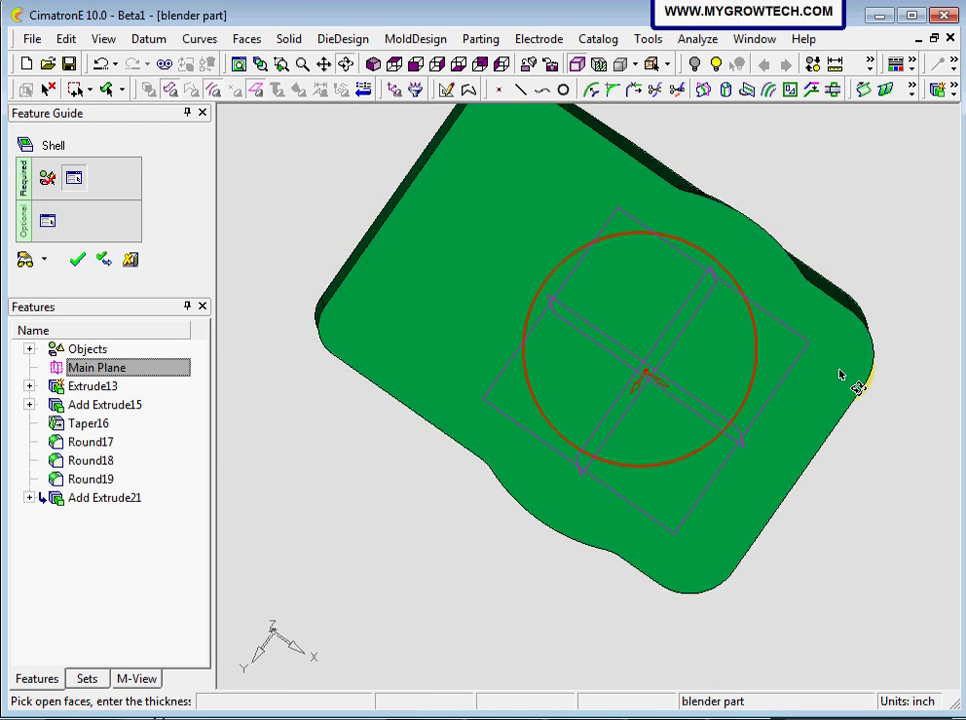
{"action": "left_click", "coordinate": [518, 212]}
{"action": "middle_click_drag", "start_coordinate": [483, 330], "coordinate": [395, 586]}
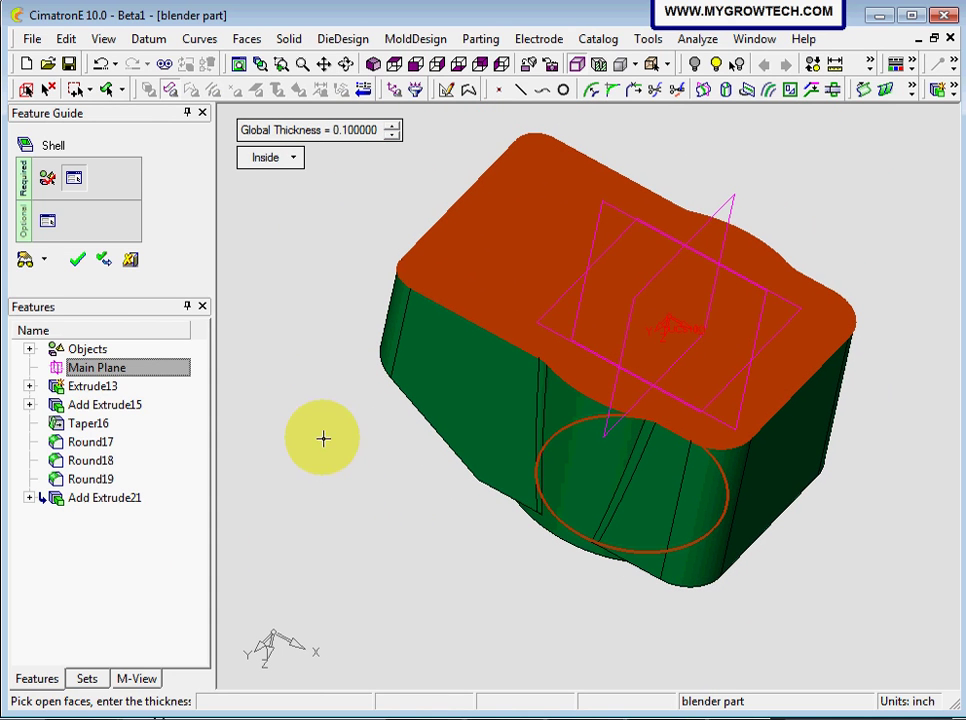
Step: Preview and apply the 0.1-thick inside shell, then inspect the hollowed part
{"action": "left_click", "coordinate": [27, 262]}
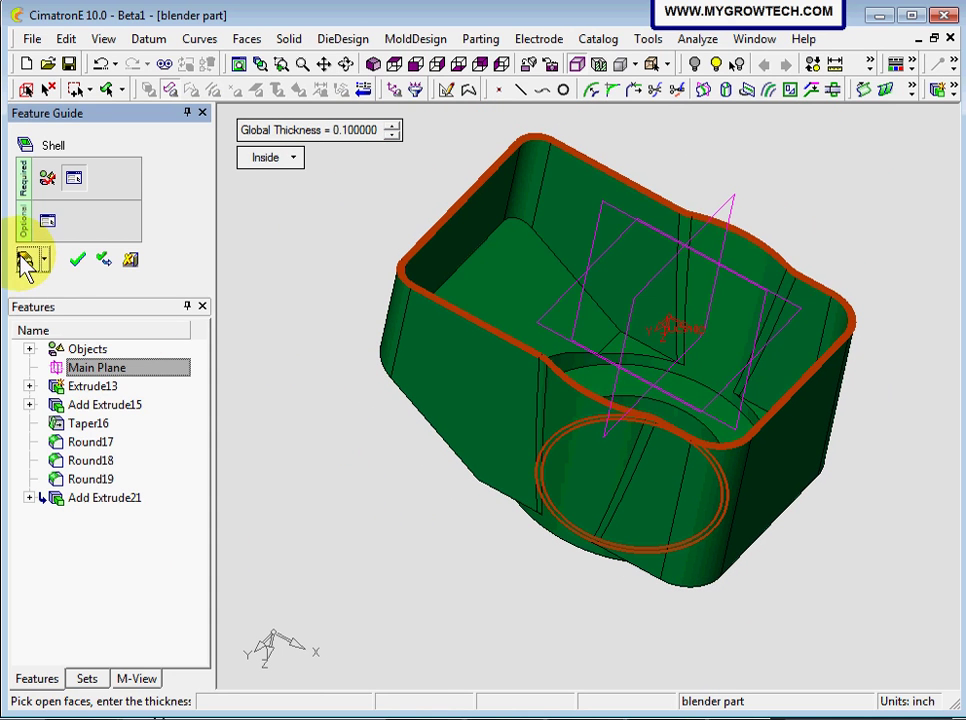
{"action": "middle_click_drag", "start_coordinate": [334, 388], "coordinate": [322, 422]}
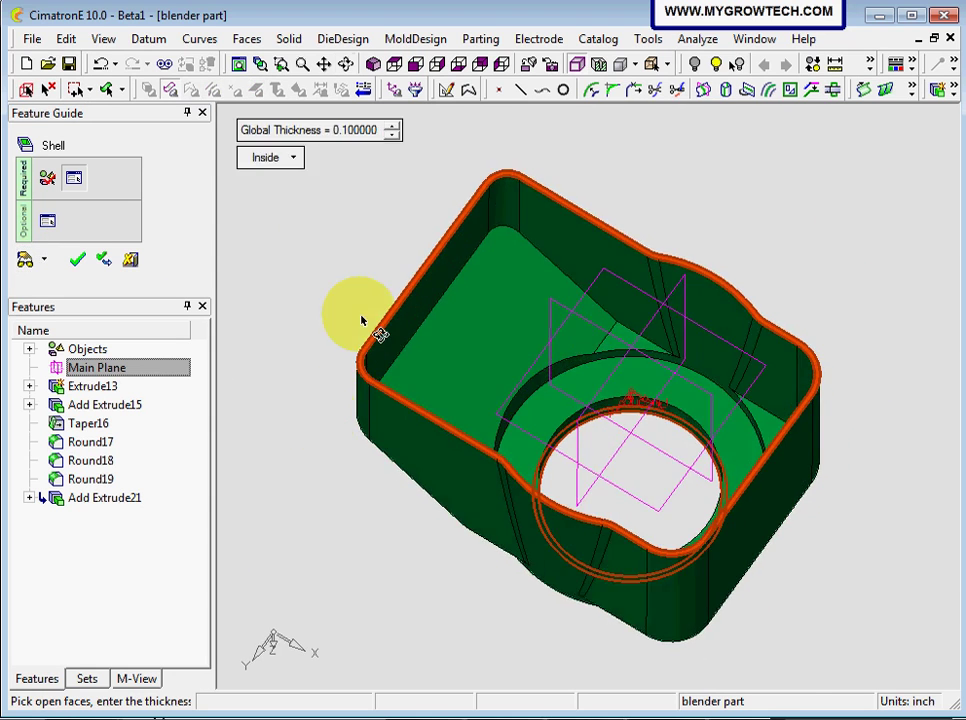
{"action": "middle_click_drag", "start_coordinate": [358, 320], "coordinate": [388, 455]}
{"action": "left_click", "coordinate": [78, 261]}
{"action": "middle_click_drag", "start_coordinate": [291, 384], "coordinate": [323, 457], "text": "ctrl"}
{"action": "scroll", "coordinate": [392, 446], "scroll_direction": "up", "scroll_amount": 2}
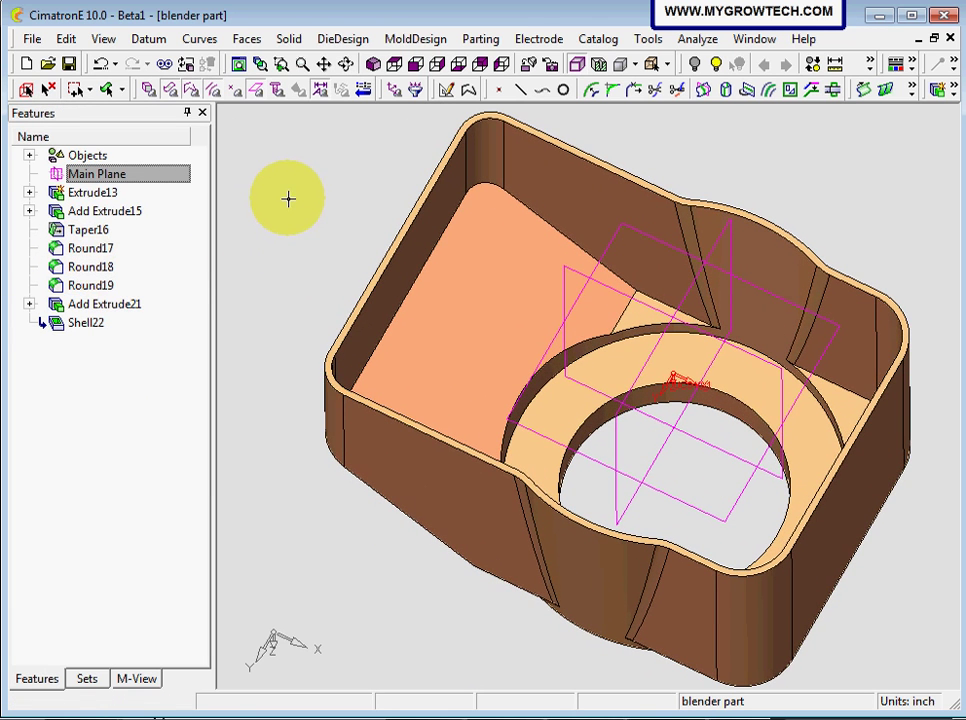
{"action": "middle_click_drag", "start_coordinate": [288, 199], "coordinate": [321, 296]}
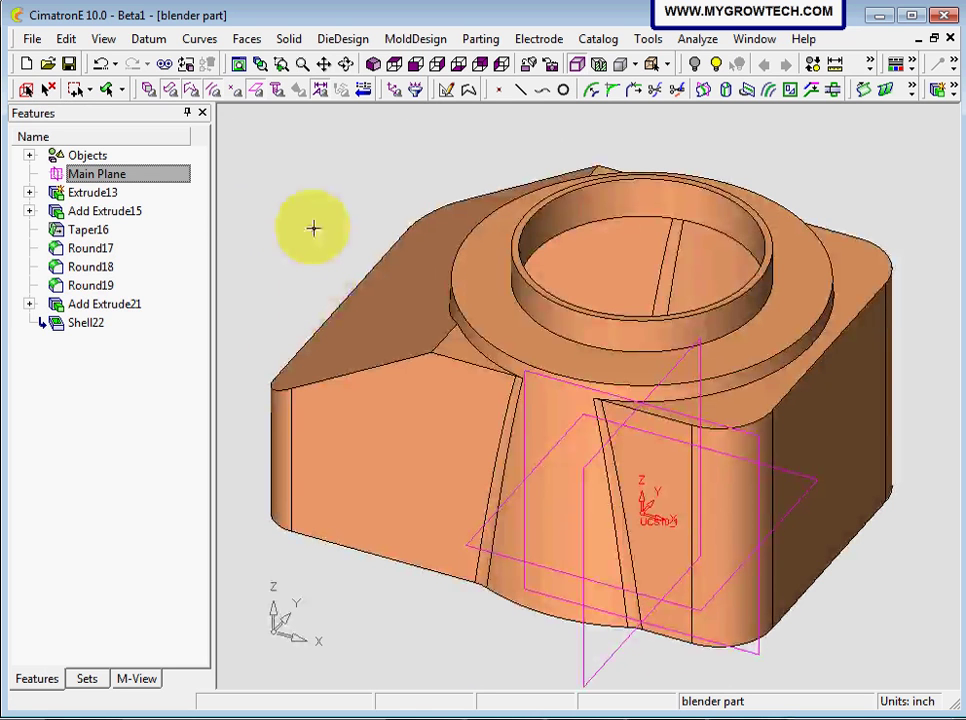
Step: Start a round on the boss's circular edge and the outer ring edge
{"action": "left_click", "coordinate": [289, 39]}
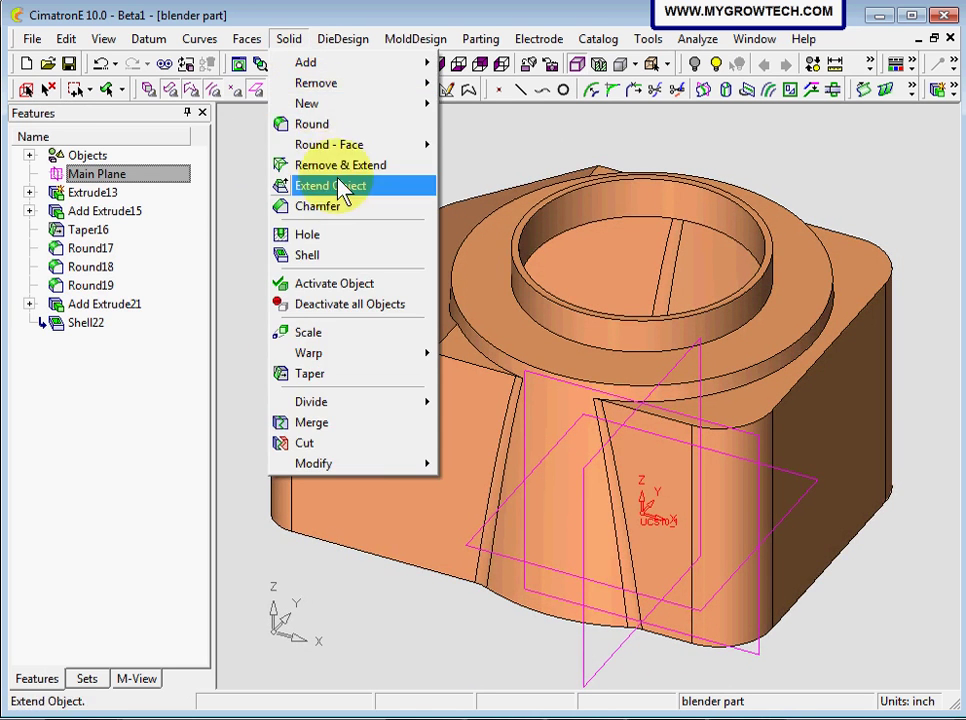
{"action": "left_click", "coordinate": [329, 125]}
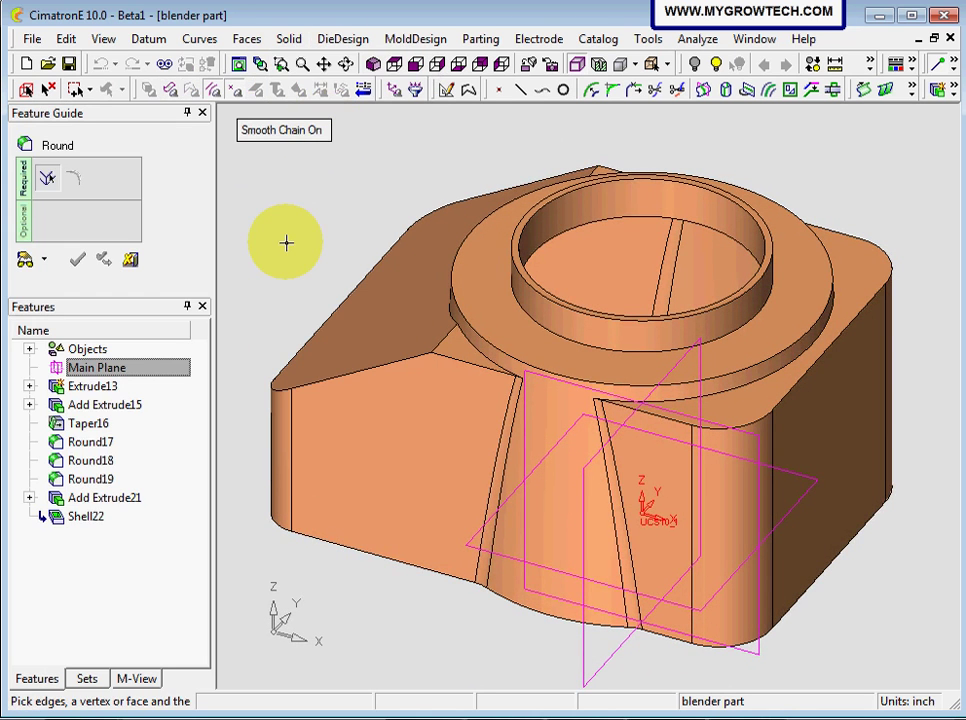
{"action": "left_click", "coordinate": [526, 319]}
{"action": "left_click", "coordinate": [491, 349]}
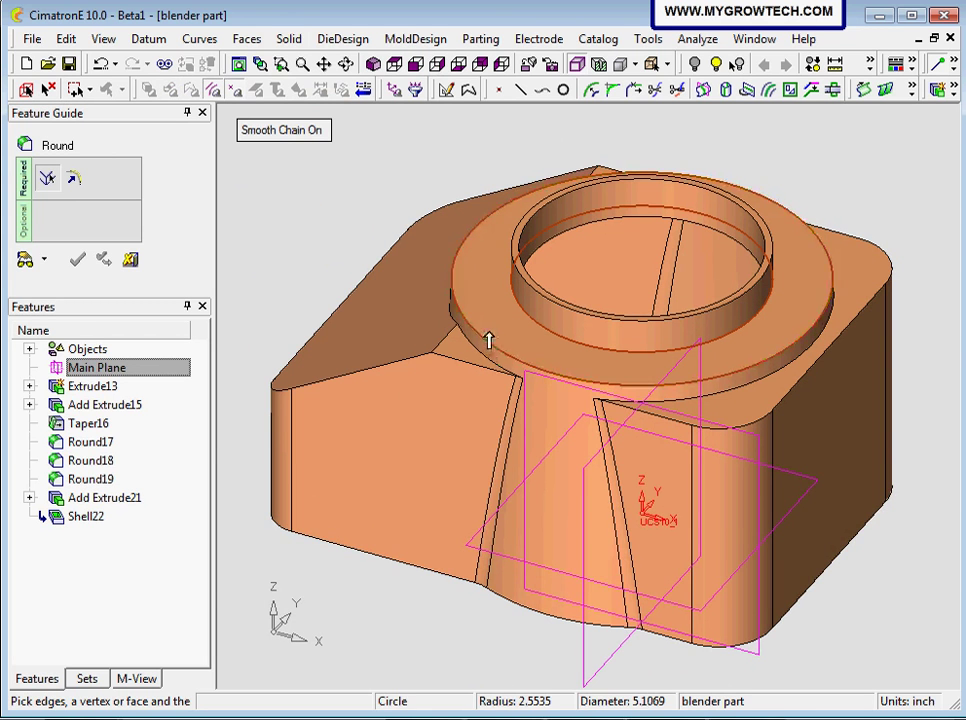
{"action": "middle_click", "coordinate": [304, 222]}
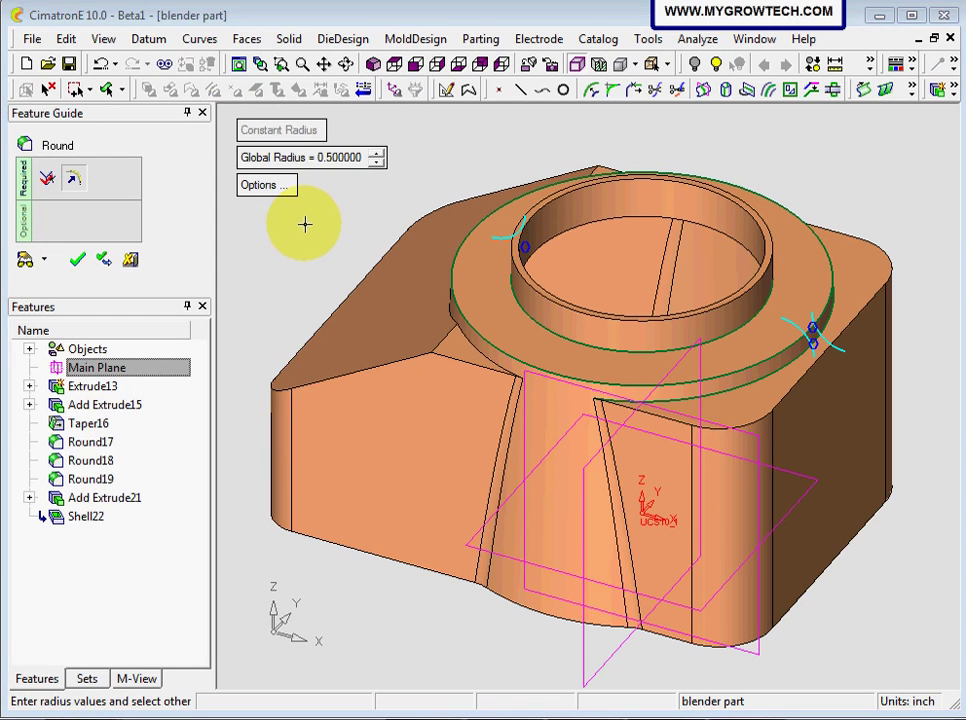
Step: Set the round radius to 0.125, preview, and apply it
{"action": "left_click", "coordinate": [338, 162]}
{"action": "key", "text": "BackSpace"}
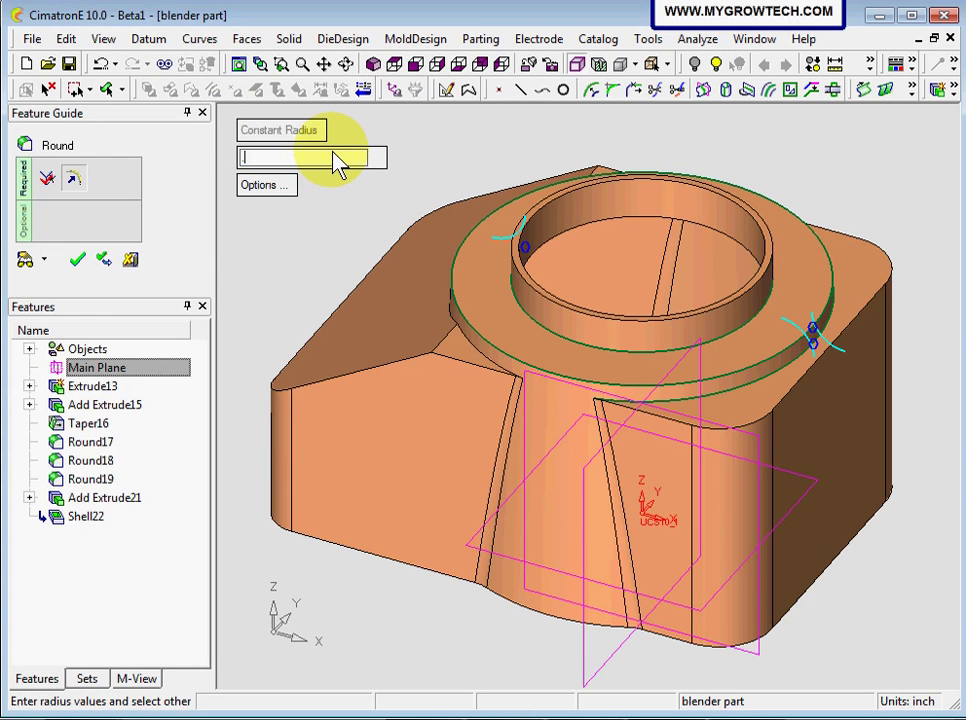
{"action": "type", "text": ".125"}
{"action": "key", "text": "Return"}
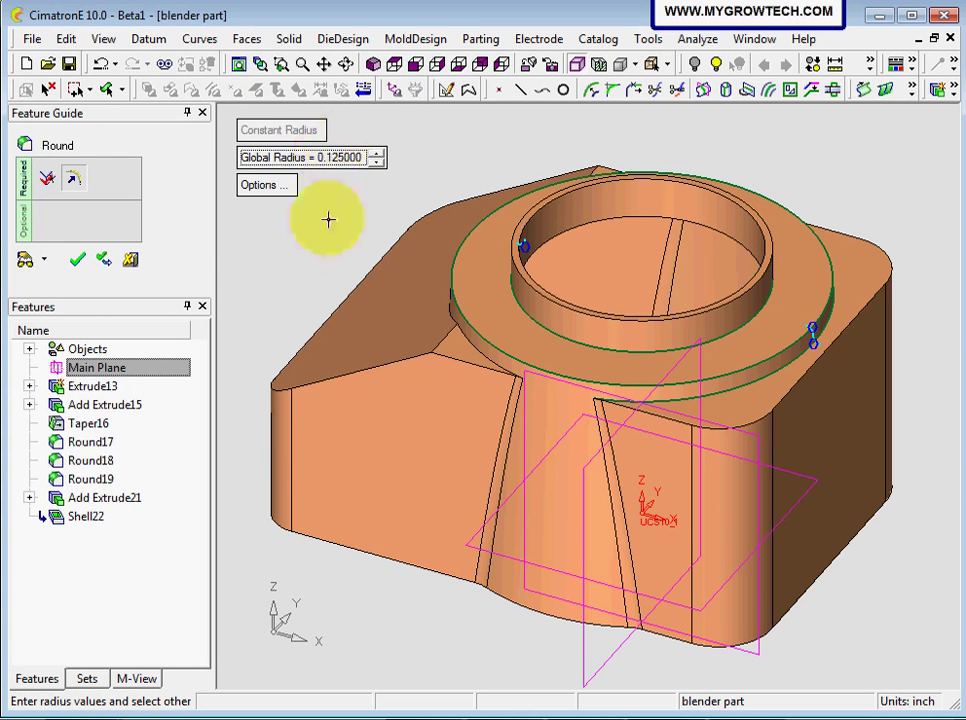
{"action": "left_click", "coordinate": [28, 262]}
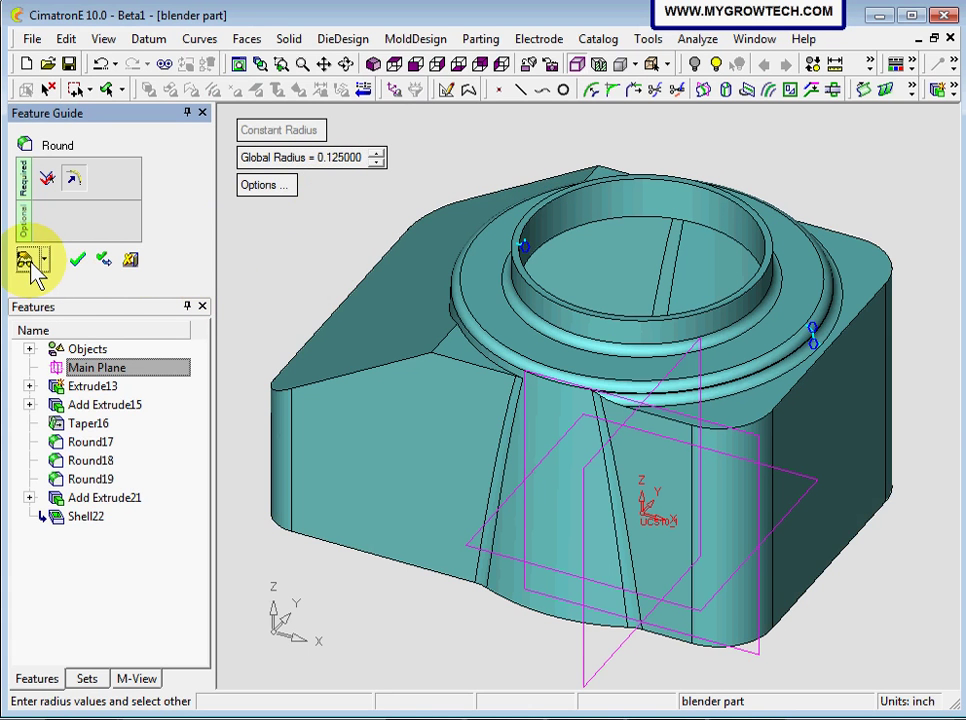
{"action": "left_click", "coordinate": [78, 260]}
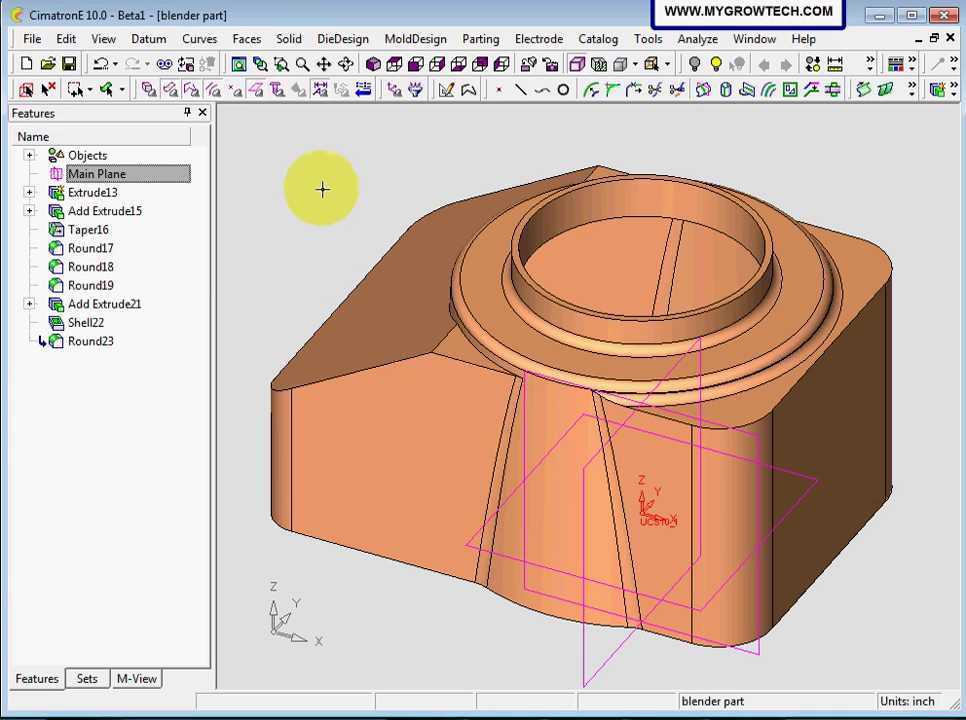
Step: Start a round and select the block's top edge chain, toggling Smooth Chain picking
{"action": "left_click", "coordinate": [289, 39]}
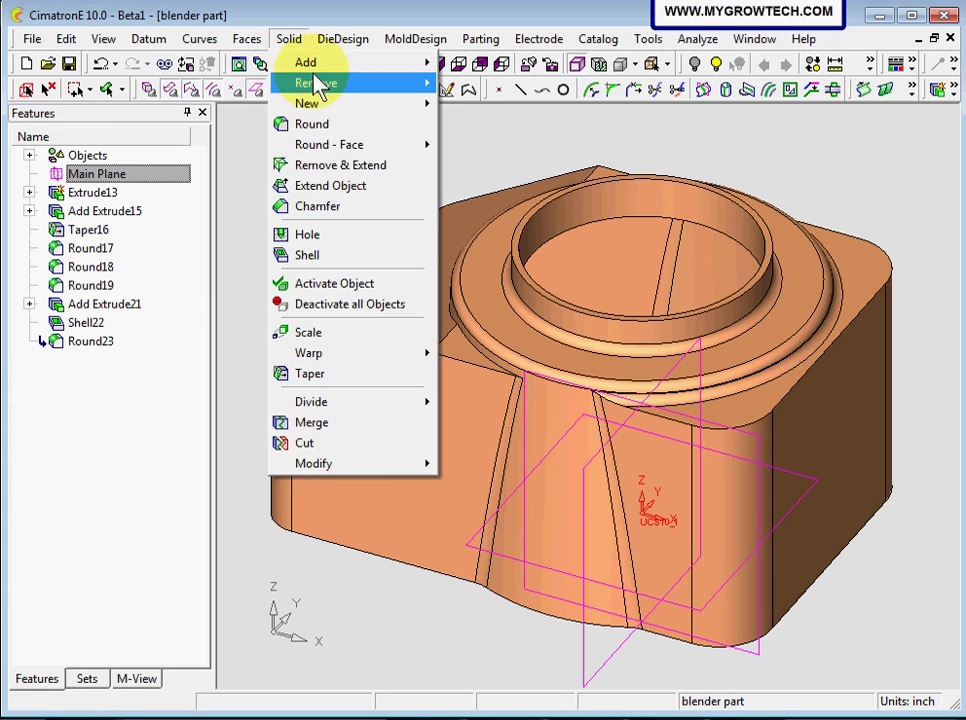
{"action": "left_click", "coordinate": [313, 124]}
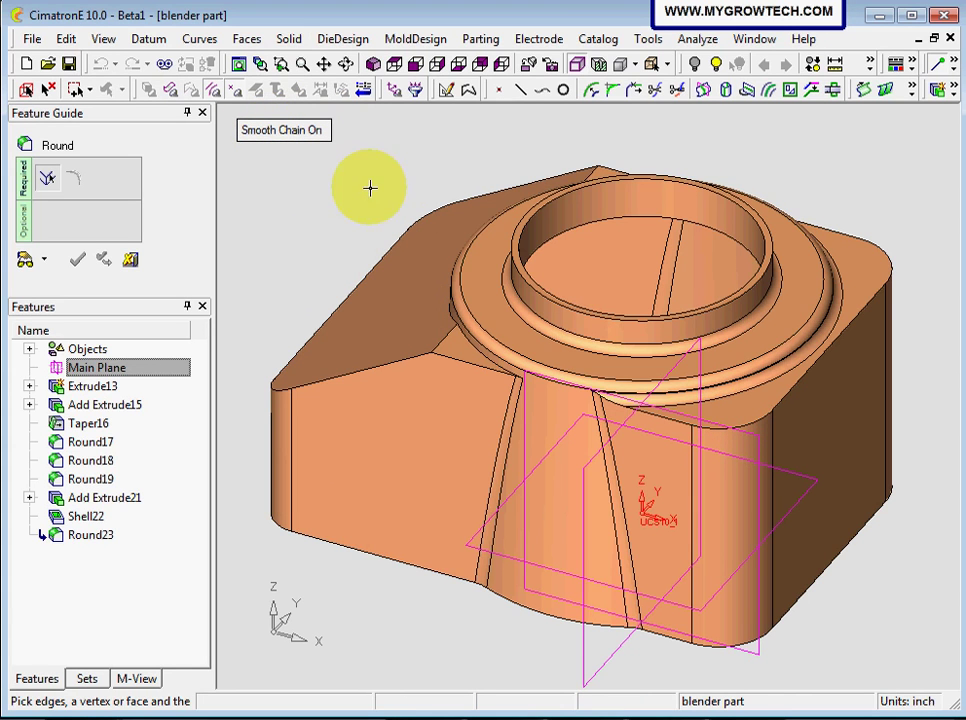
{"action": "left_click", "coordinate": [746, 423]}
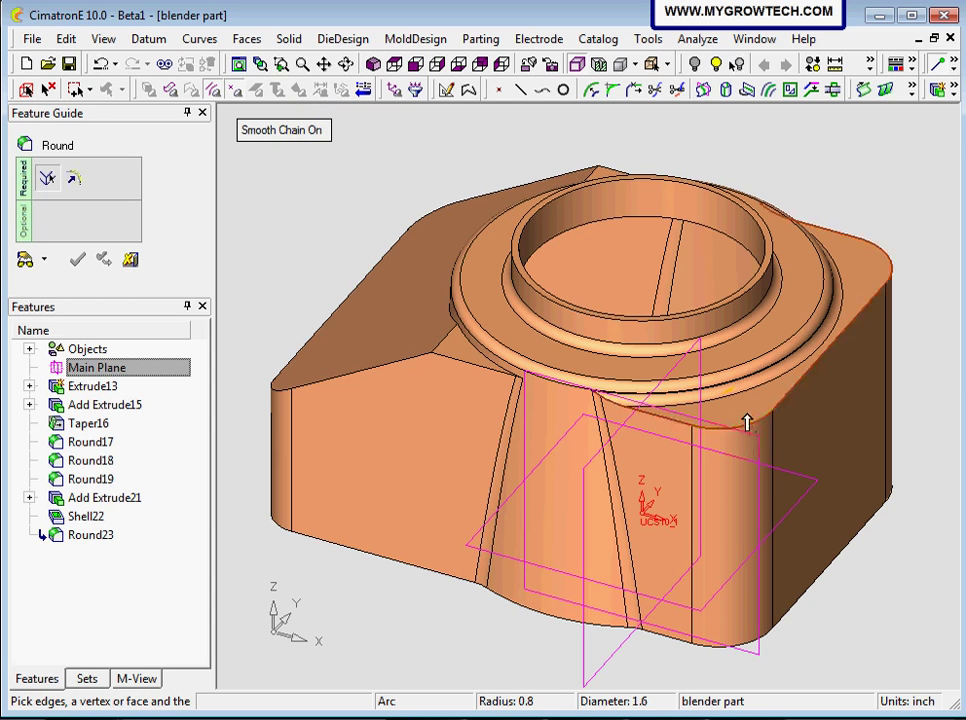
{"action": "left_click", "coordinate": [46, 88]}
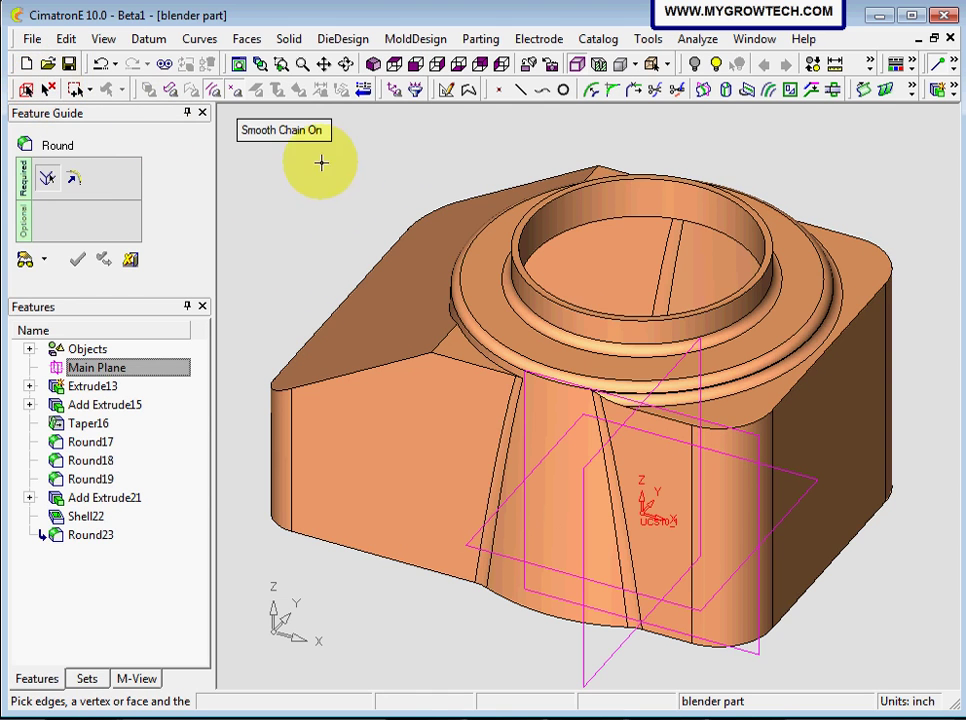
{"action": "left_click", "coordinate": [288, 132]}
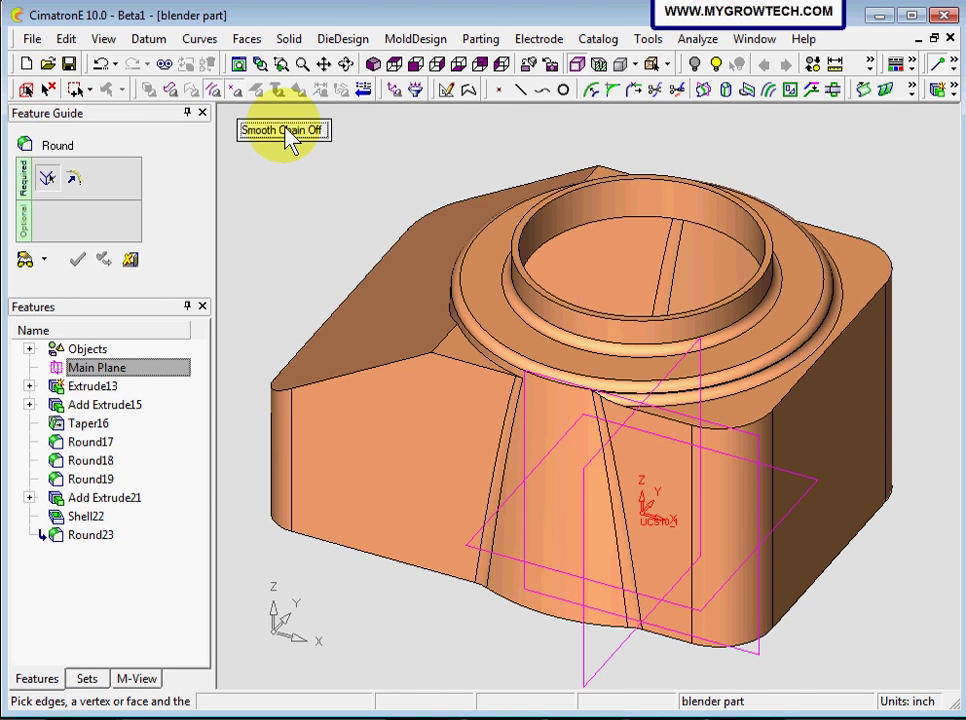
{"action": "left_click", "coordinate": [745, 432]}
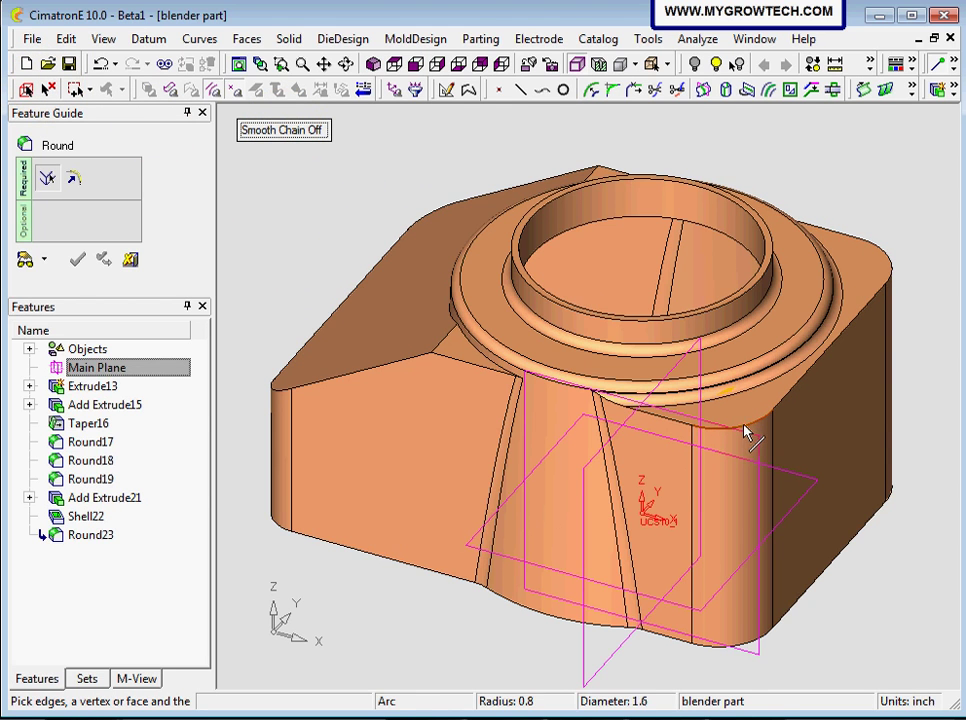
{"action": "left_click", "coordinate": [48, 91]}
{"action": "left_click", "coordinate": [308, 220]}
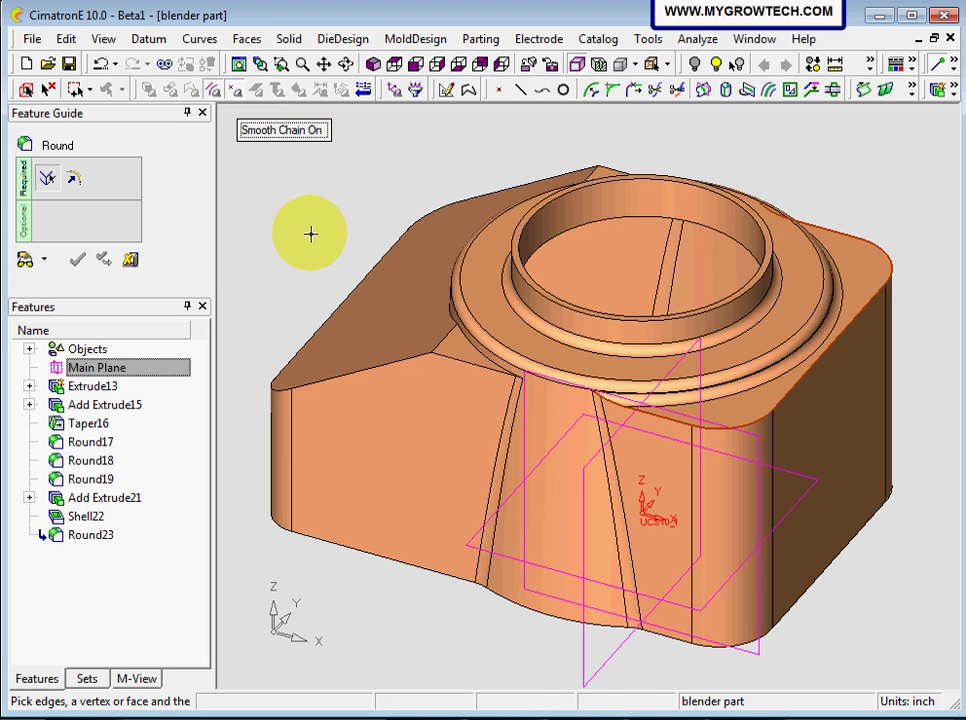
{"action": "middle_click", "coordinate": [315, 237]}
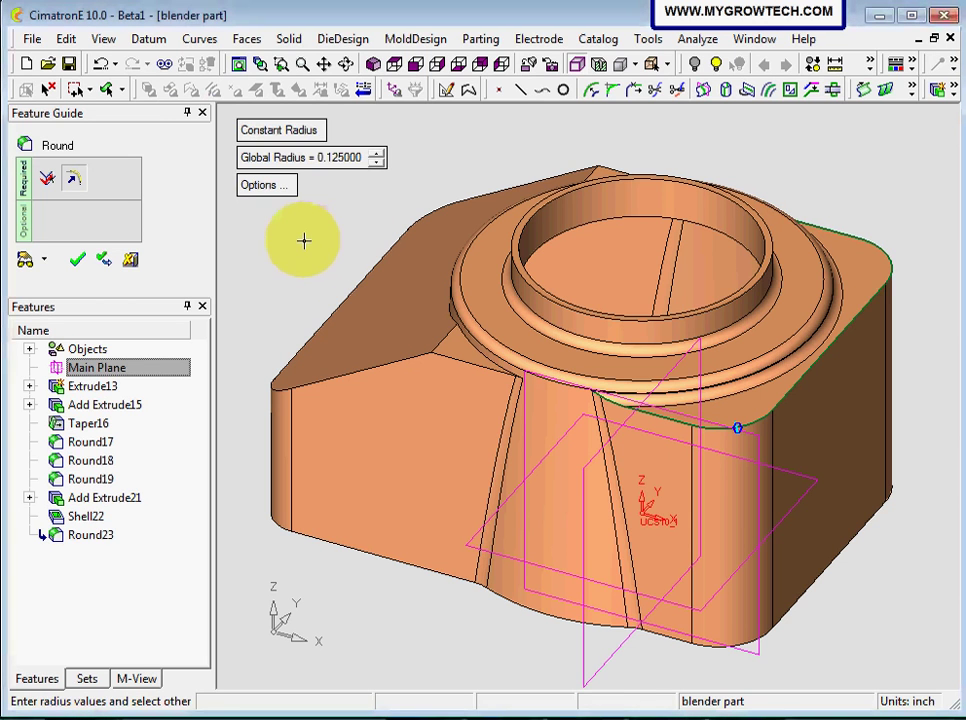
Step: Keep the 0.1 radius, preview the round on the block edges, and apply it
{"action": "left_click", "coordinate": [352, 160]}
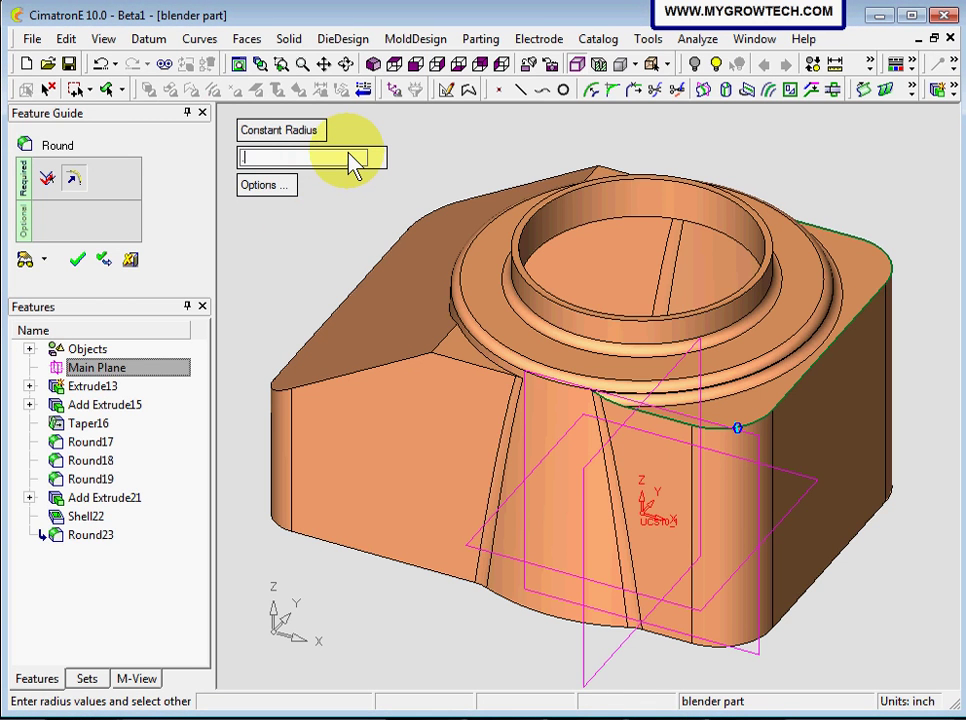
{"action": "key", "text": "Return"}
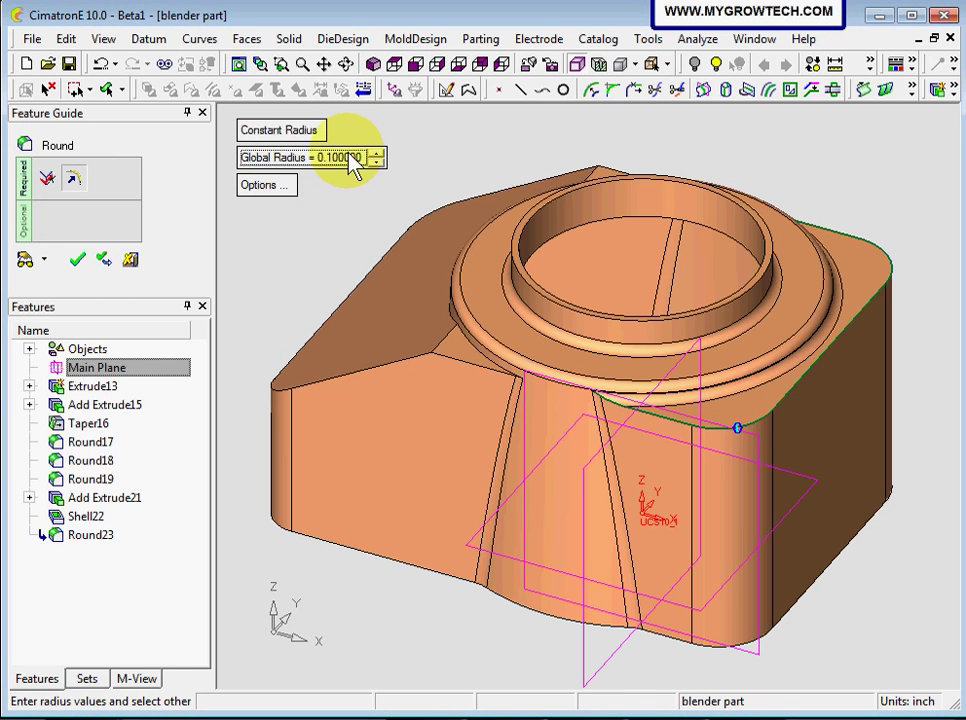
{"action": "left_click", "coordinate": [27, 262]}
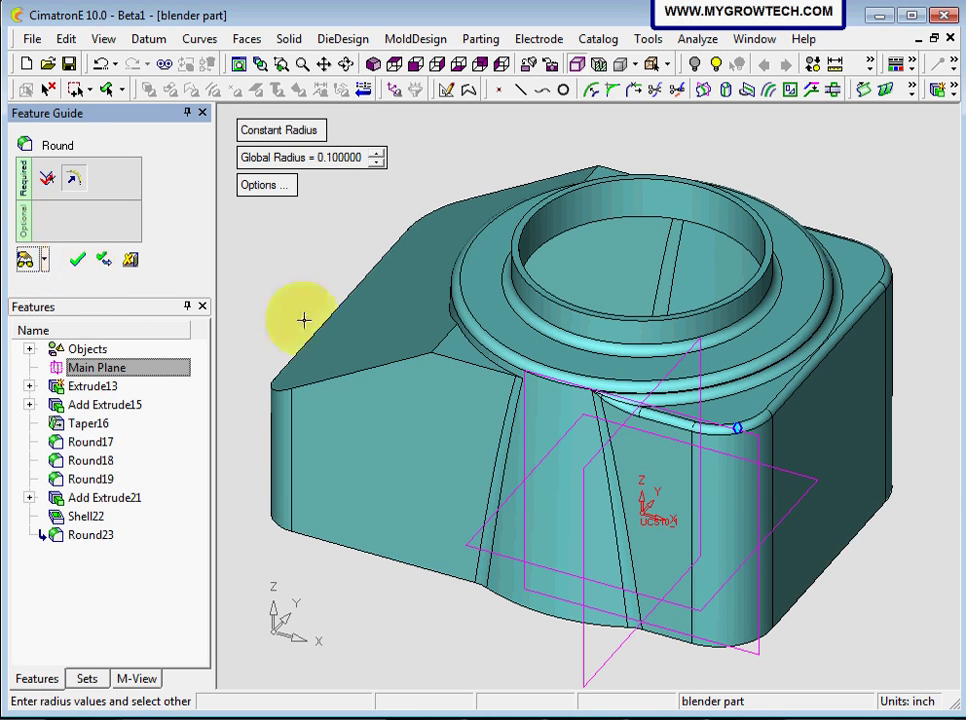
{"action": "middle_click_drag", "start_coordinate": [765, 379], "coordinate": [585, 400]}
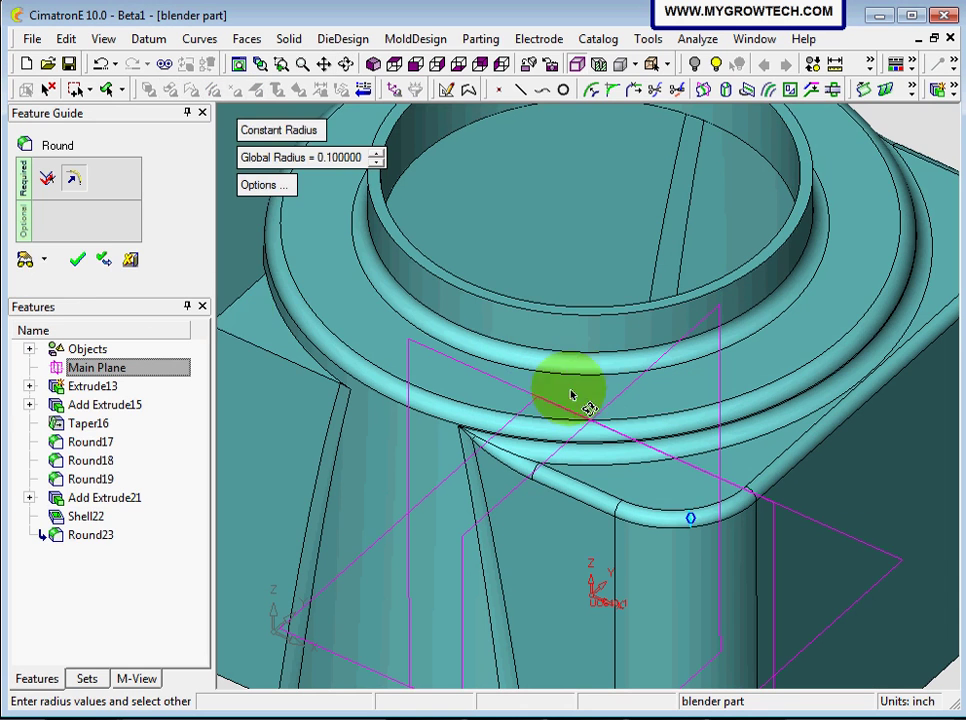
{"action": "left_click", "coordinate": [78, 262]}
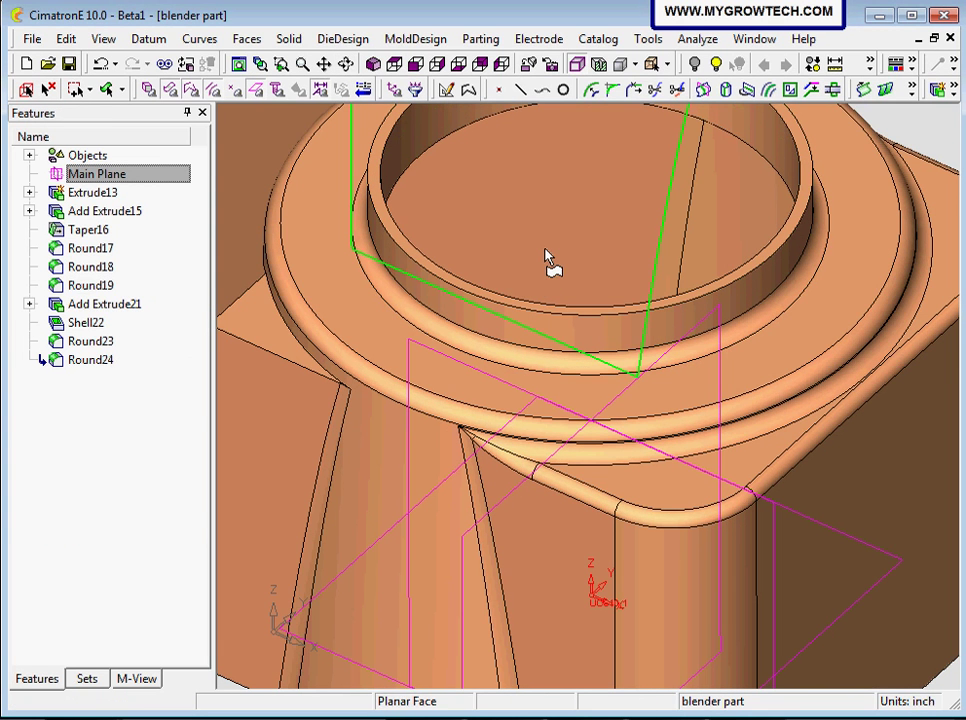
Step: Round the curved edge where the top ring meets the sloped face at 0.1 radius
{"action": "left_click", "coordinate": [373, 65]}
{"action": "middle_click_drag", "start_coordinate": [377, 308], "coordinate": [405, 305]}
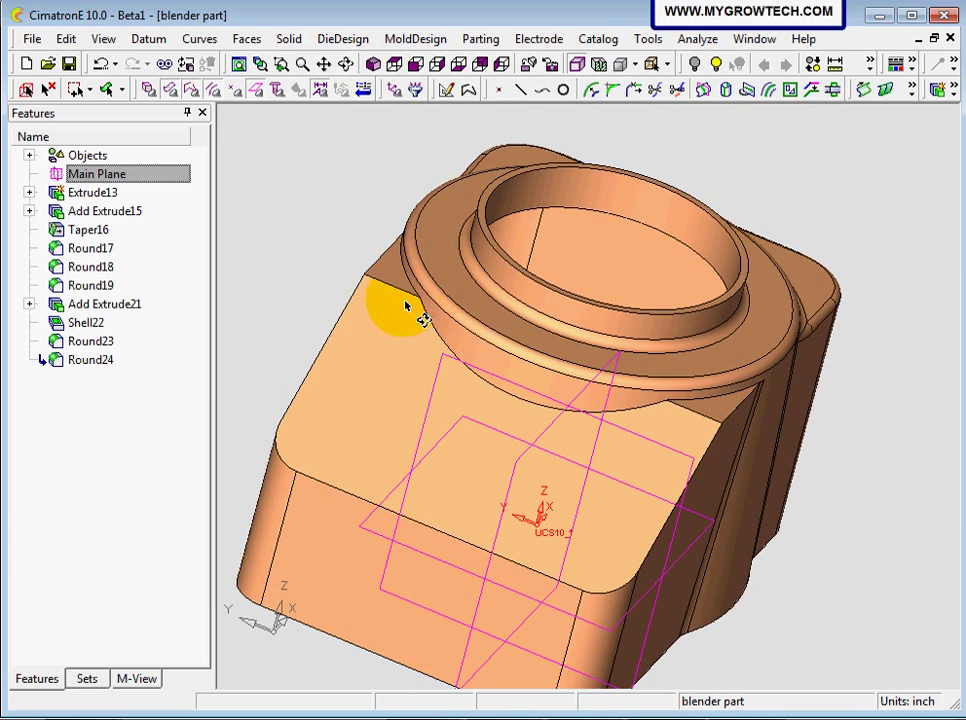
{"action": "left_click", "coordinate": [289, 39]}
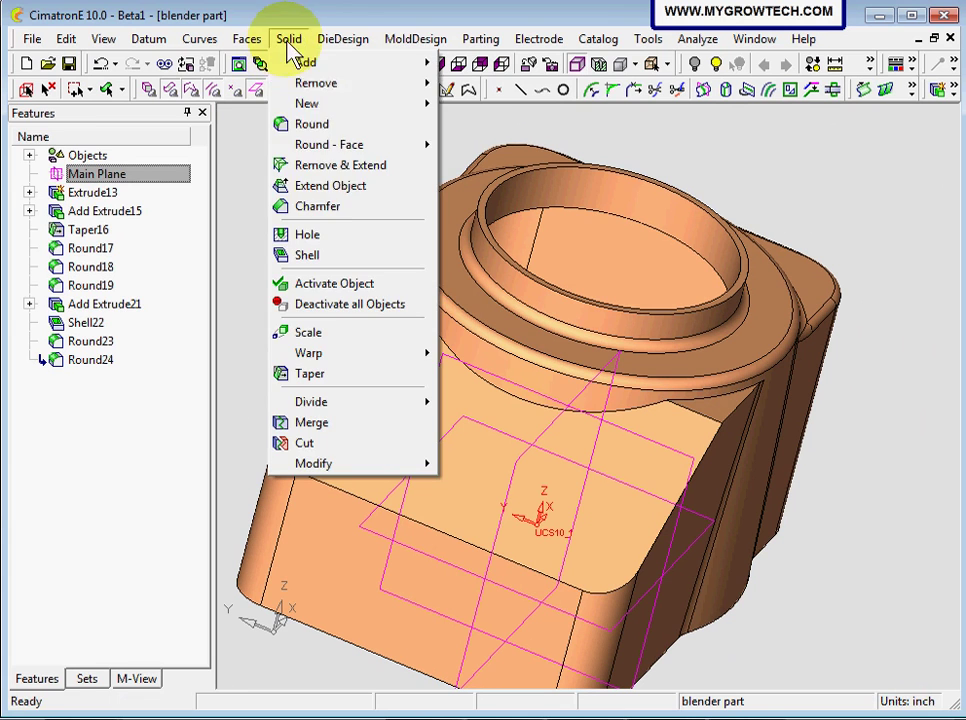
{"action": "left_click", "coordinate": [287, 121]}
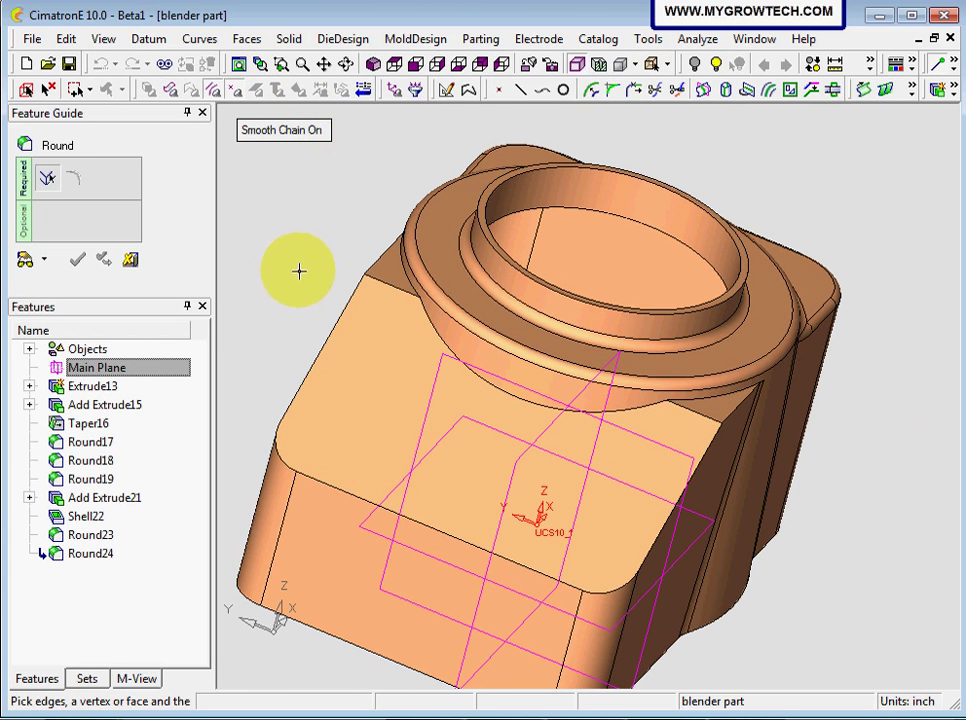
{"action": "left_click", "coordinate": [432, 328]}
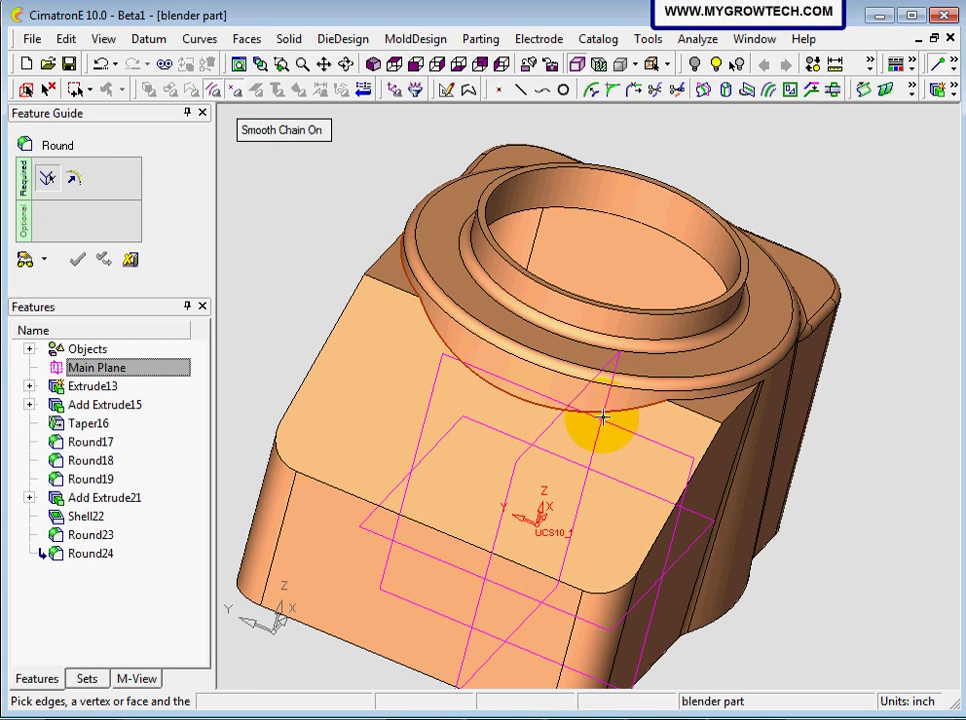
{"action": "middle_click", "coordinate": [310, 238]}
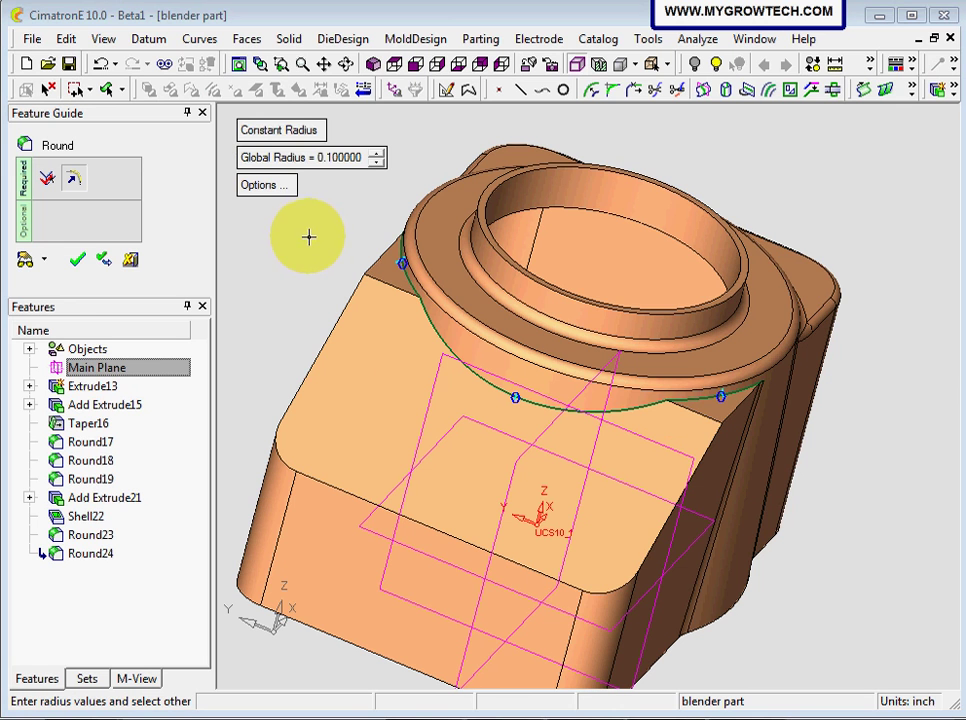
{"action": "left_click", "coordinate": [25, 262]}
{"action": "middle_click_drag", "start_coordinate": [431, 291], "coordinate": [454, 314]}
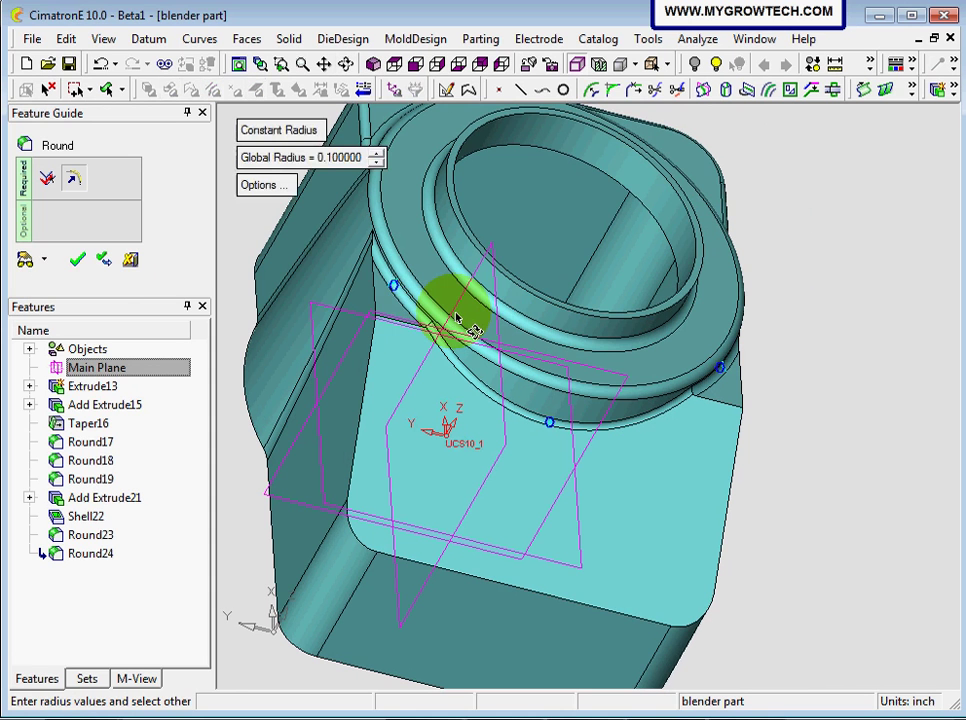
{"action": "left_click", "coordinate": [79, 261]}
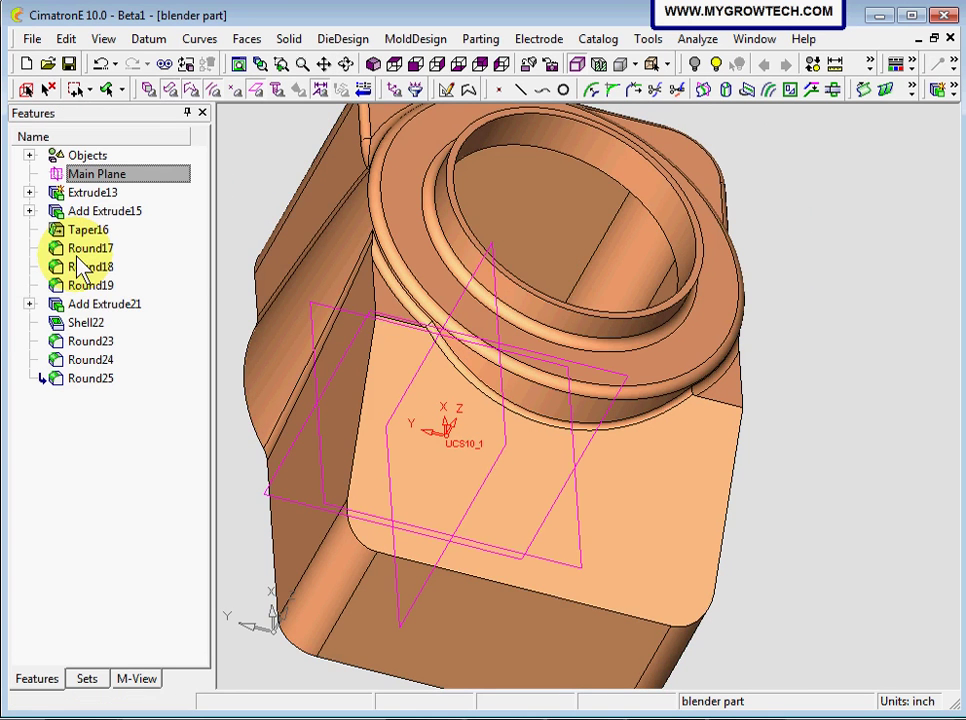
Step: Round the raised ring's upper circular rim edge with a 0.05 radius
{"action": "key", "text": "ctrl+i"}
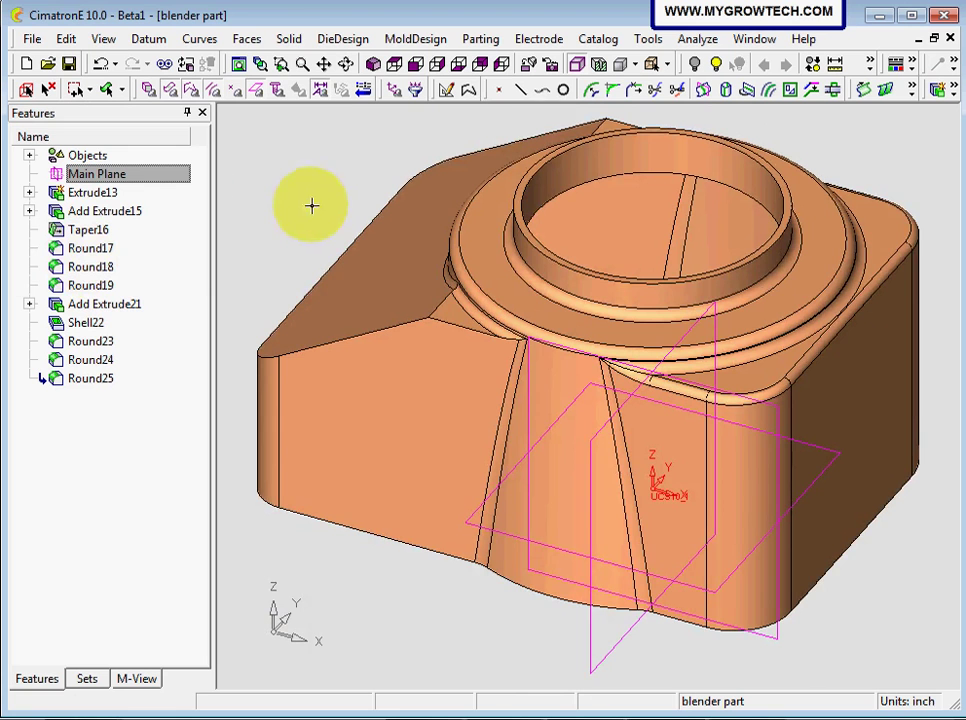
{"action": "left_click", "coordinate": [540, 258]}
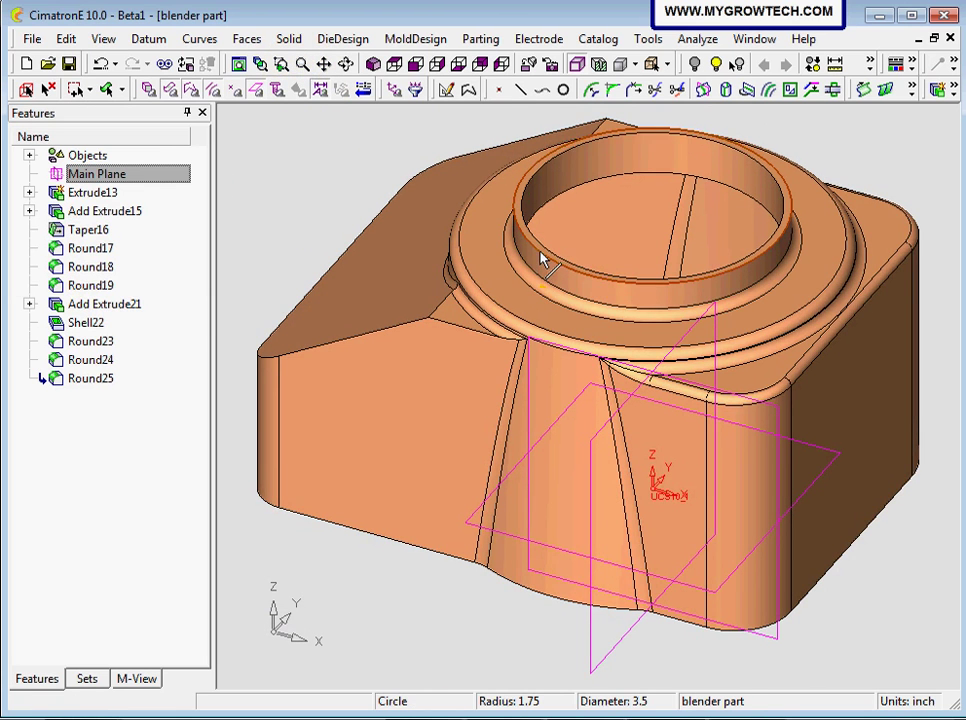
{"action": "right_click", "coordinate": [541, 257]}
{"action": "left_click", "coordinate": [584, 228]}
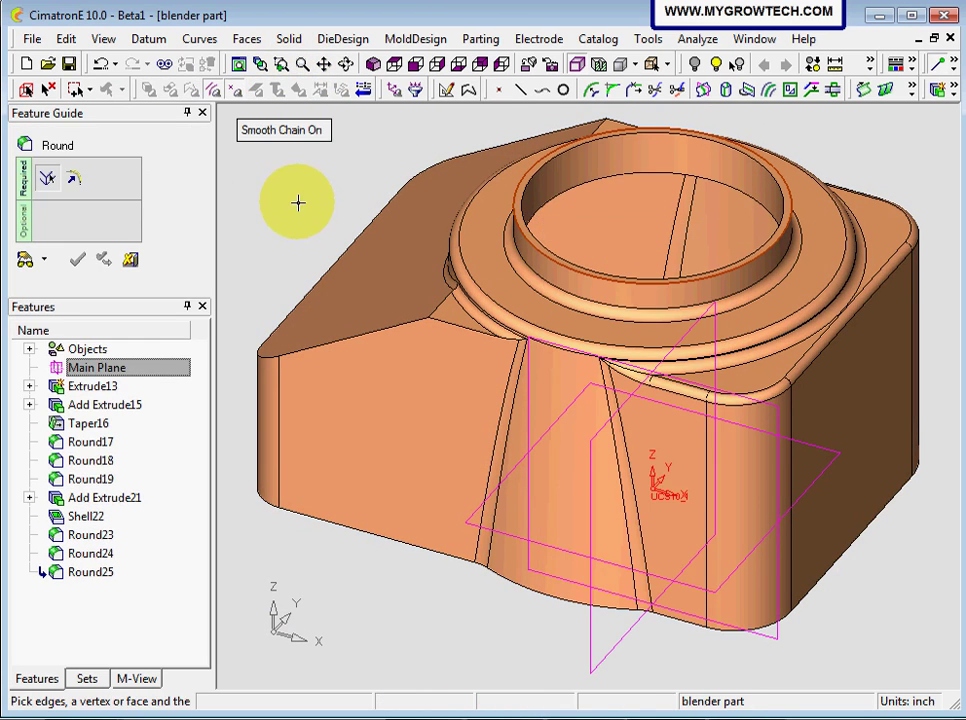
{"action": "left_click", "coordinate": [343, 158]}
{"action": "key", "text": "BackSpace"}
{"action": "type", "text": "0.05"}
{"action": "key", "text": "Return"}
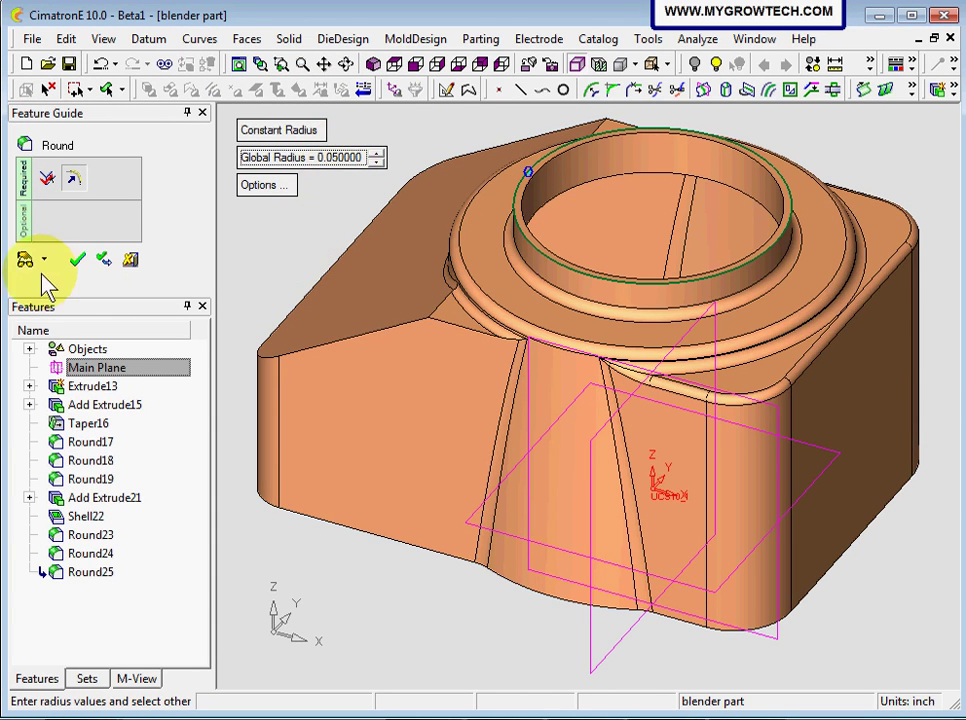
{"action": "left_click", "coordinate": [77, 260]}
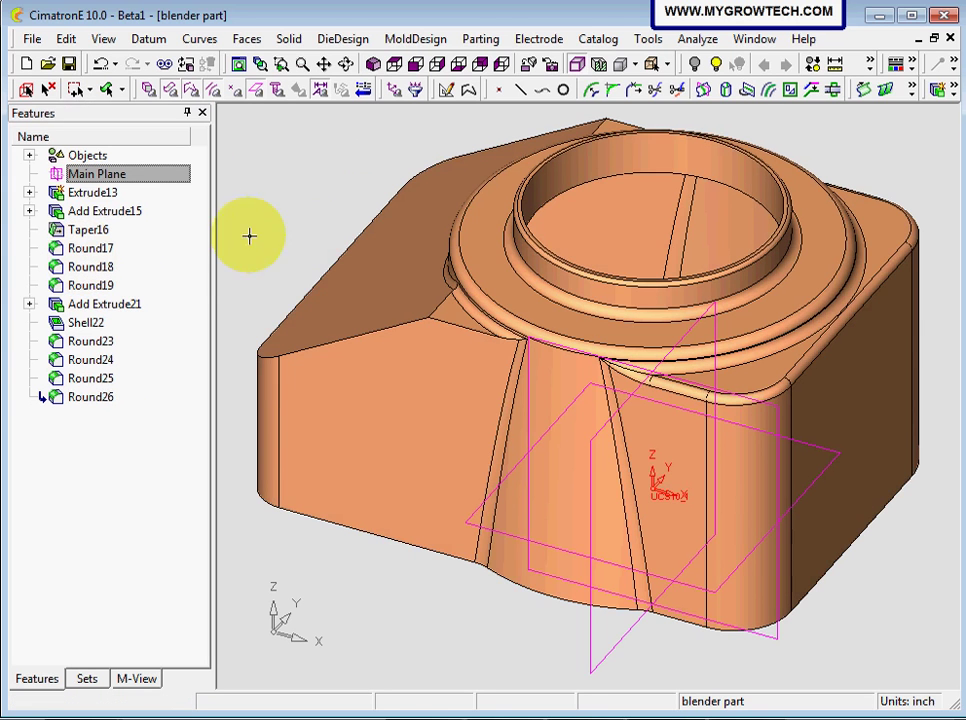
Step: Start a round on the sloped face's edge chain and switch it to Variable Radius
{"action": "middle_click_drag", "start_coordinate": [331, 202], "coordinate": [309, 257]}
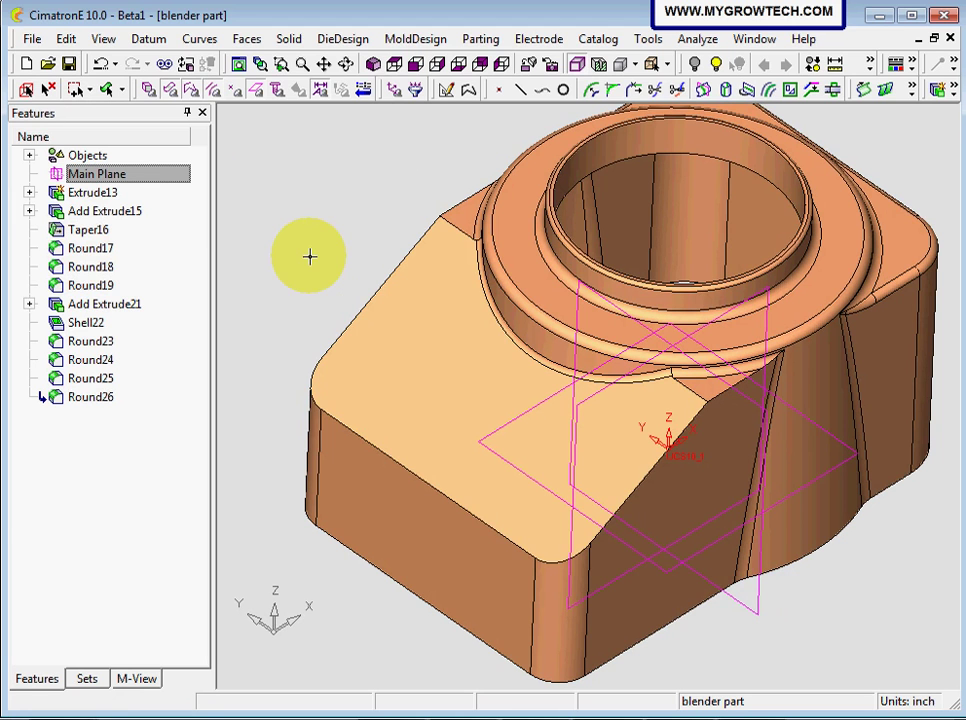
{"action": "left_click", "coordinate": [286, 39]}
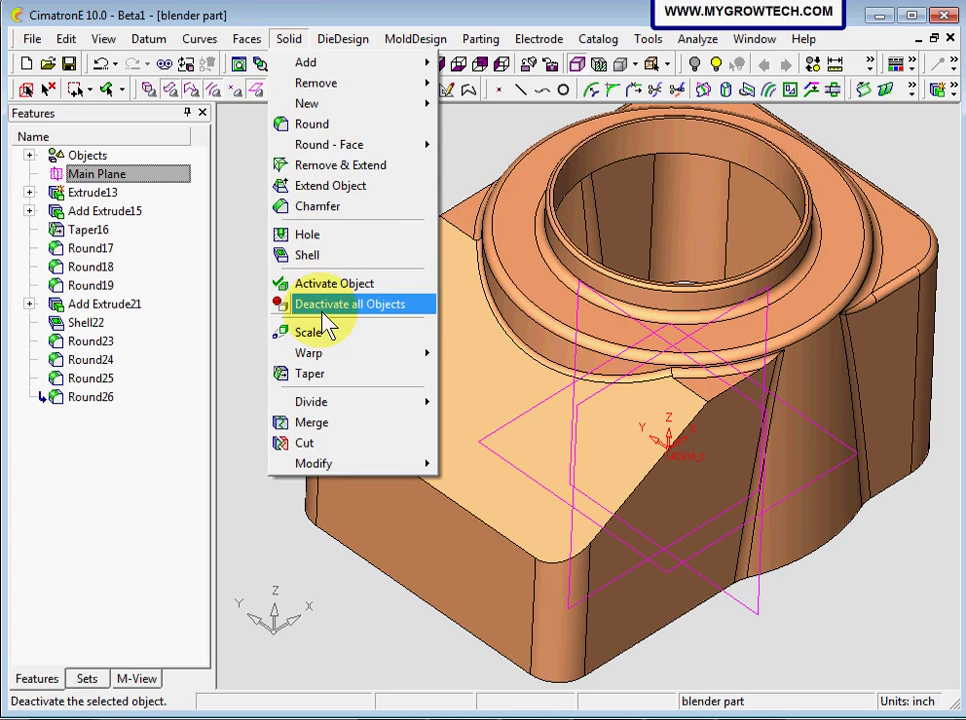
{"action": "left_click", "coordinate": [322, 128]}
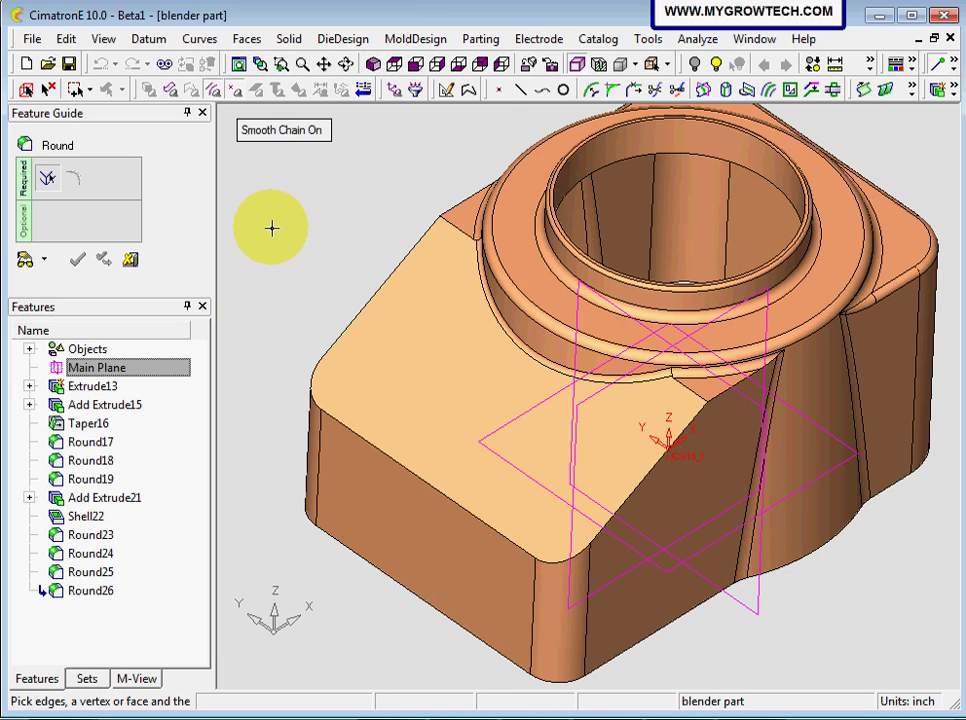
{"action": "left_click", "coordinate": [333, 355]}
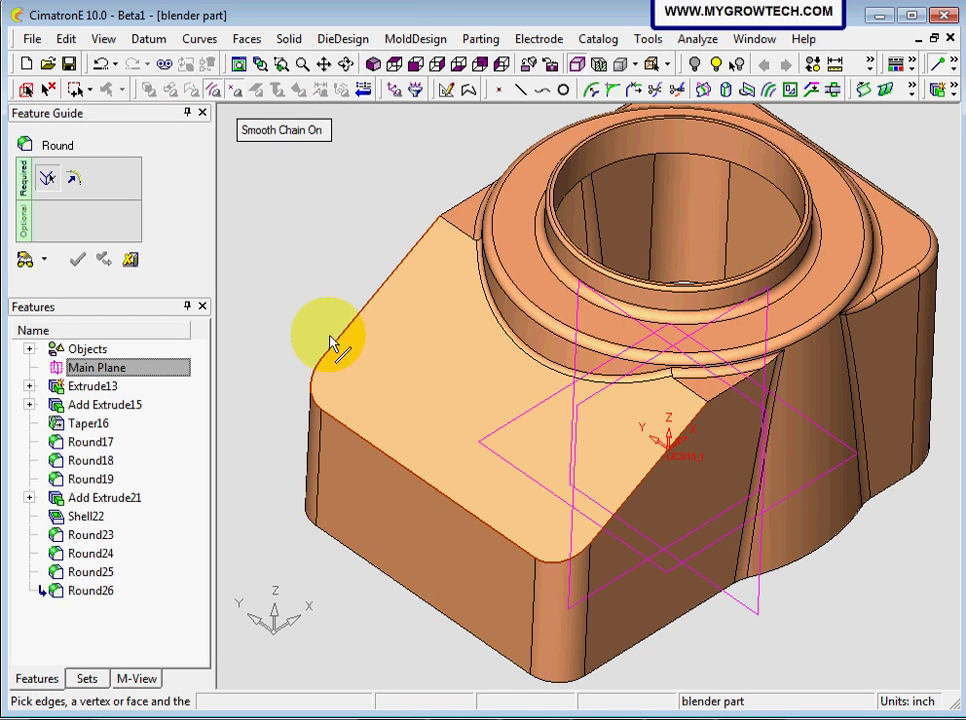
{"action": "middle_click", "coordinate": [336, 242]}
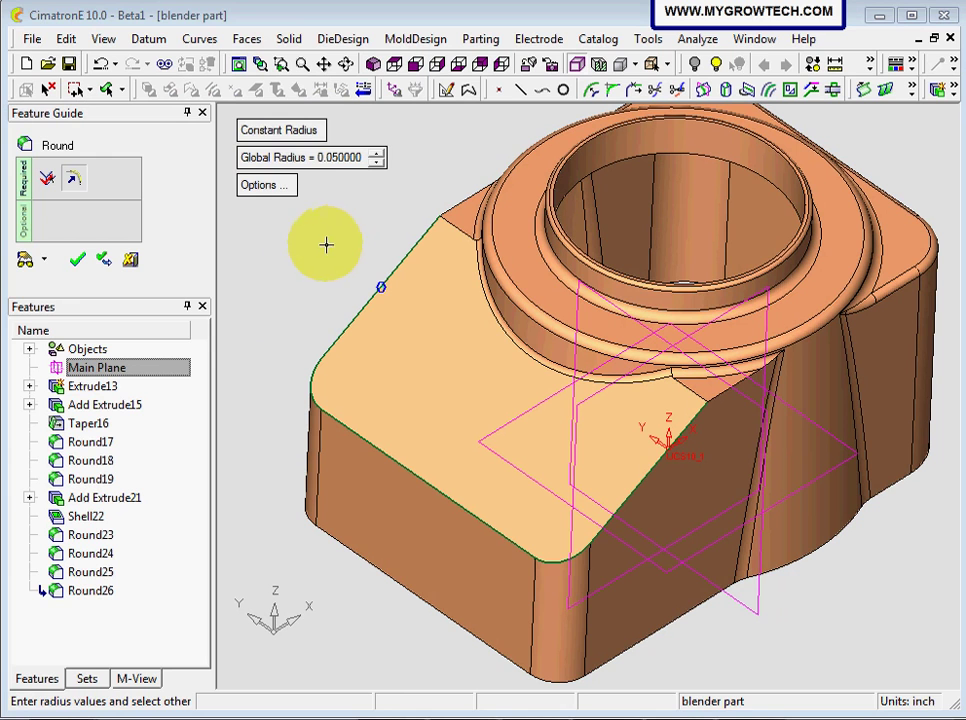
{"action": "left_click", "coordinate": [275, 131]}
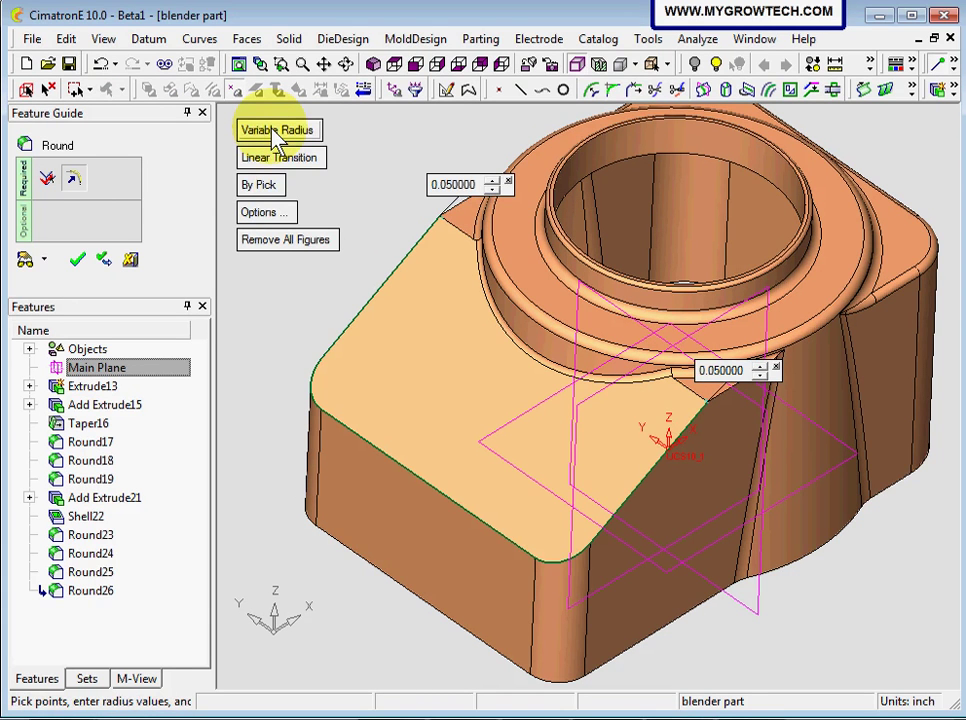
Step: Set both end radii of the variable round to 0.1
{"action": "left_click", "coordinate": [463, 186]}
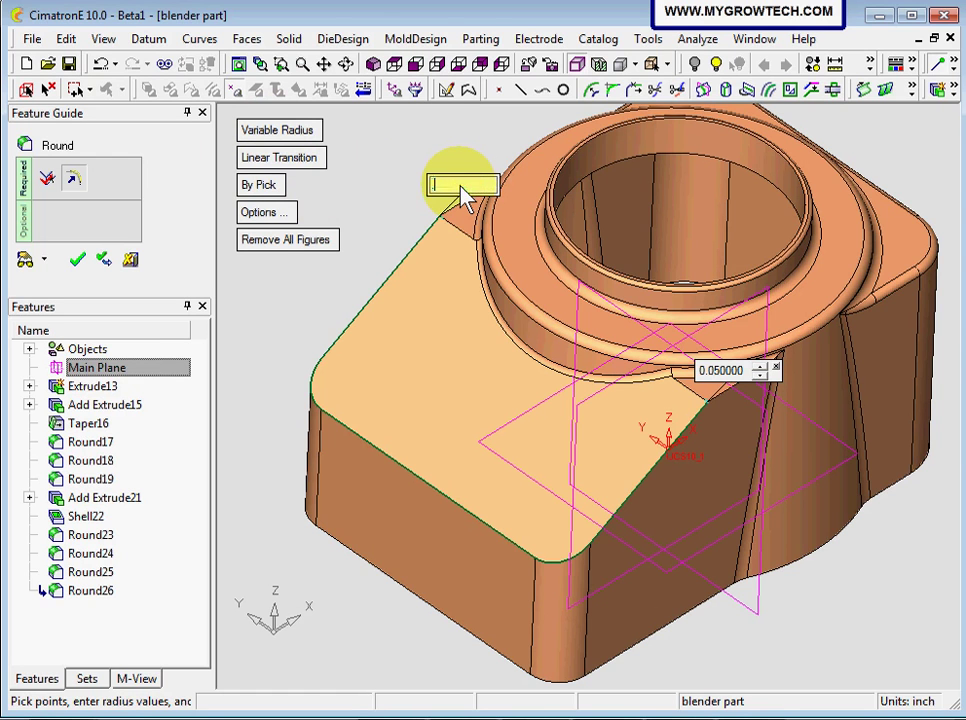
{"action": "type", "text": ".1"}
{"action": "key", "text": "Return"}
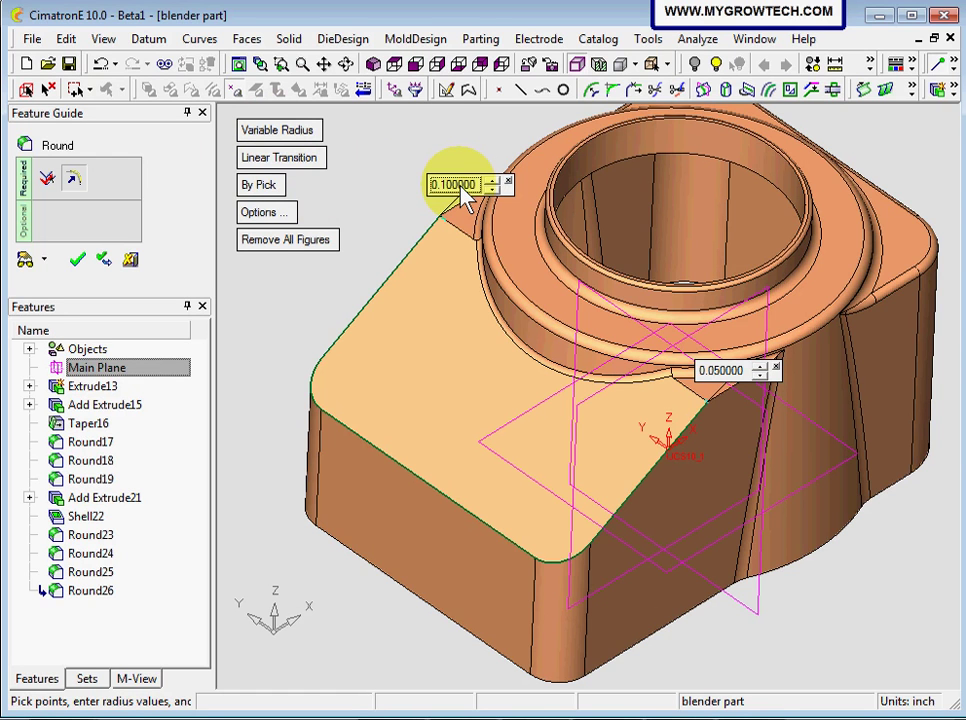
{"action": "left_click", "coordinate": [737, 371]}
{"action": "type", "text": ".1"}
{"action": "key", "text": "Return"}
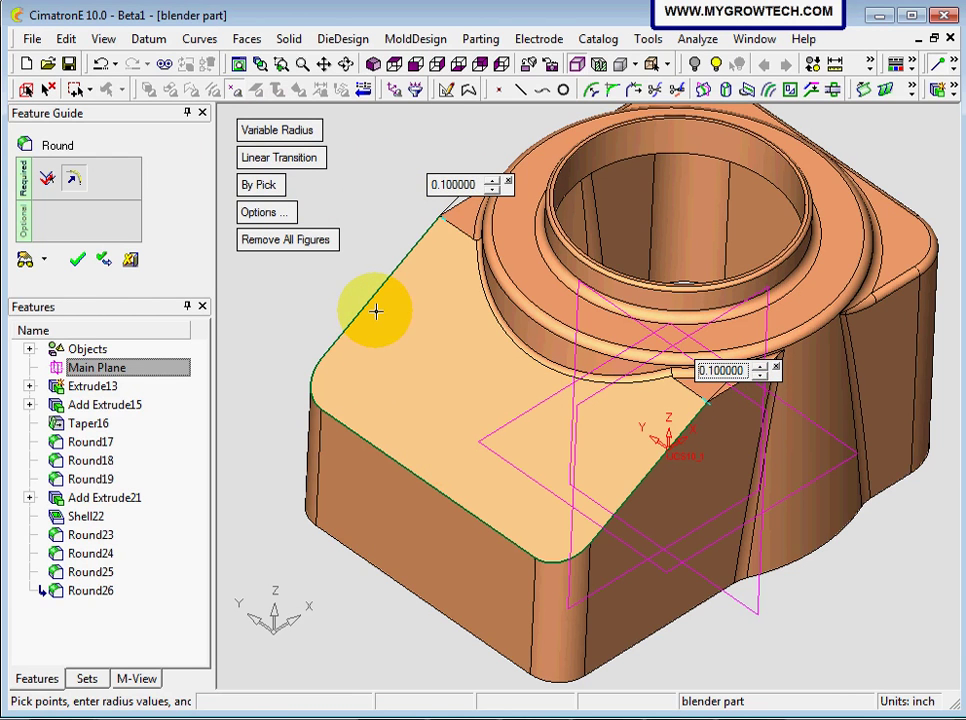
Step: Add radius points at the upper-left and front corners, each set to 0.3
{"action": "left_click", "coordinate": [325, 367]}
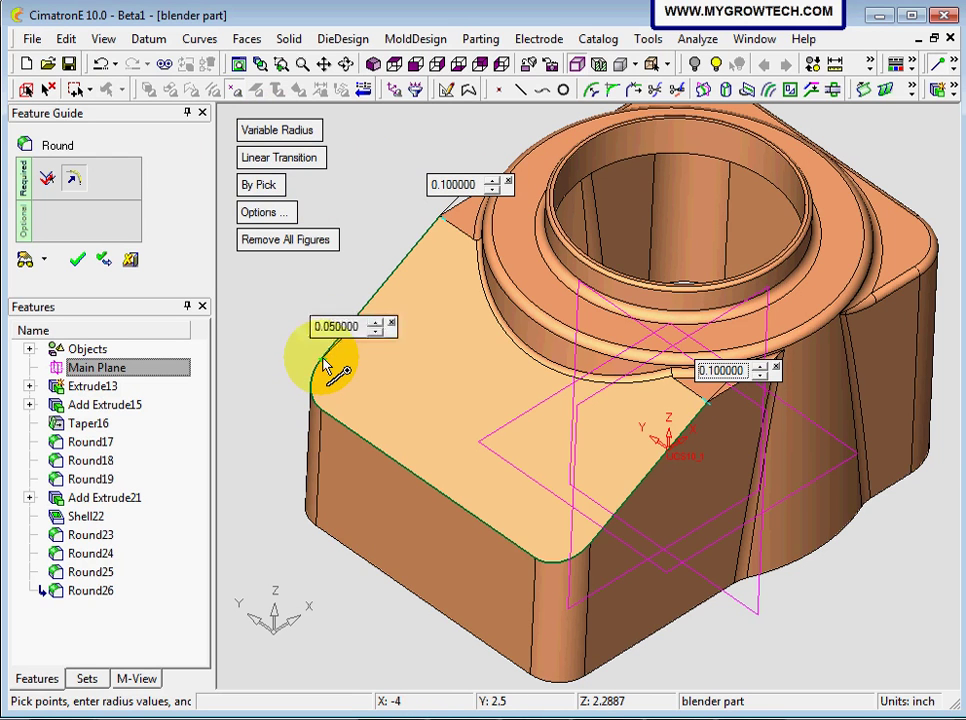
{"action": "left_click", "coordinate": [590, 543]}
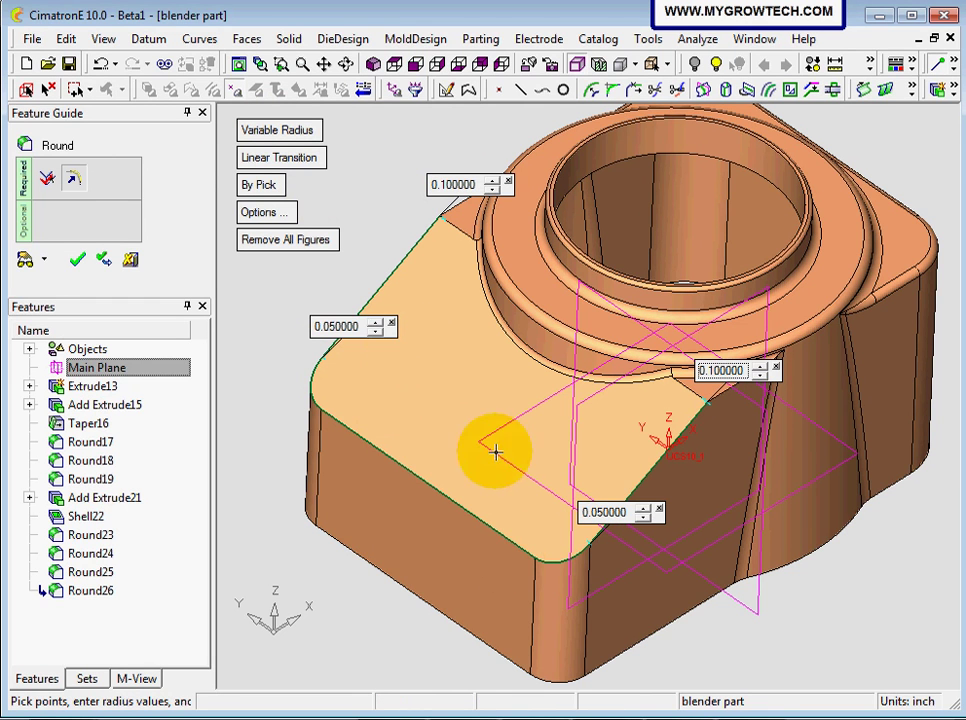
{"action": "left_click", "coordinate": [358, 330]}
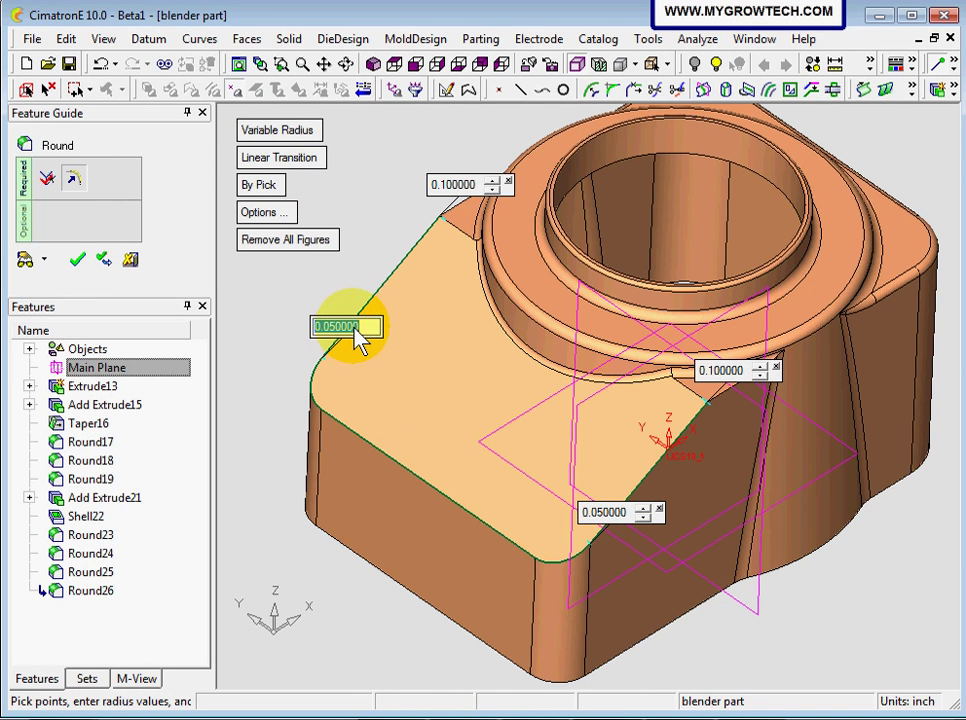
{"action": "type", "text": "0.3"}
{"action": "key", "text": "Return"}
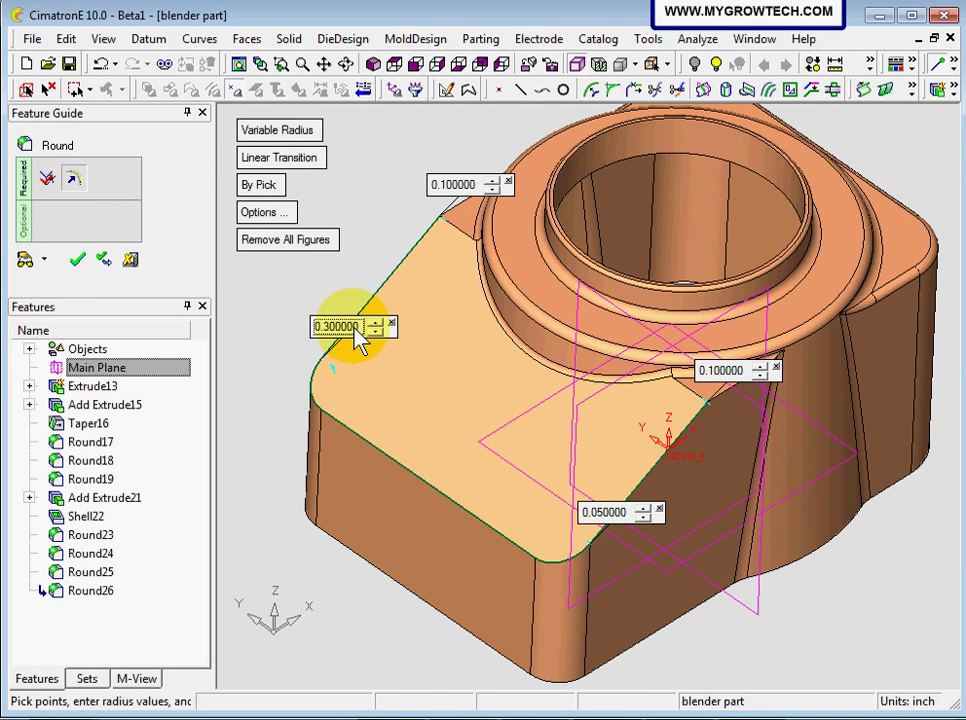
{"action": "left_click", "coordinate": [632, 514]}
{"action": "type", "text": "0.3"}
{"action": "key", "text": "Return"}
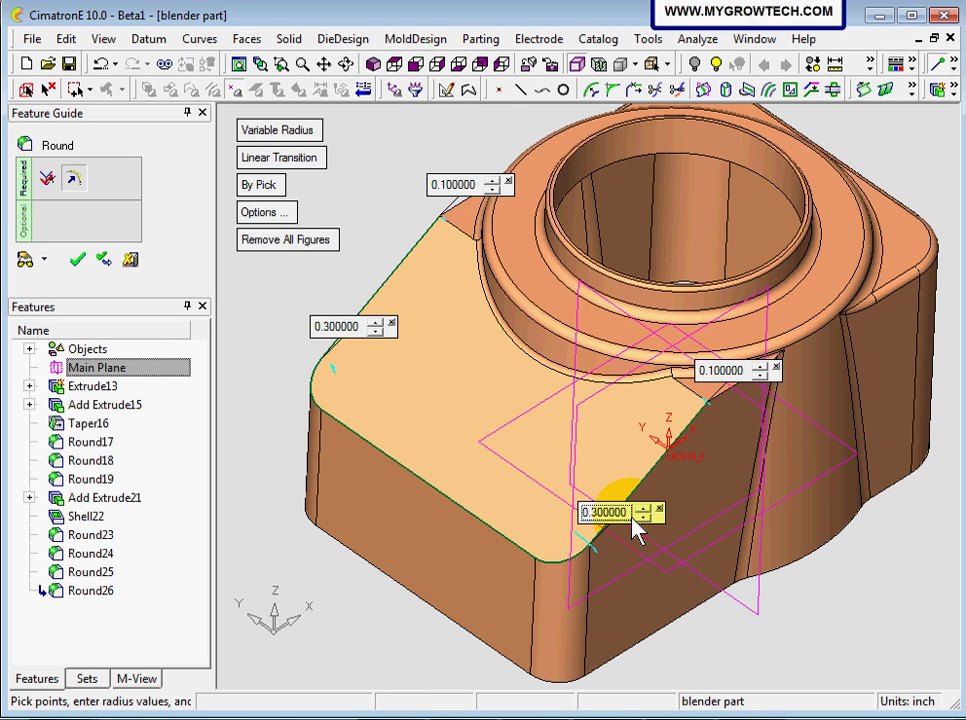
Step: Add two more 0.375 radius points near the corners, preview, and apply the round
{"action": "left_click", "coordinate": [535, 560]}
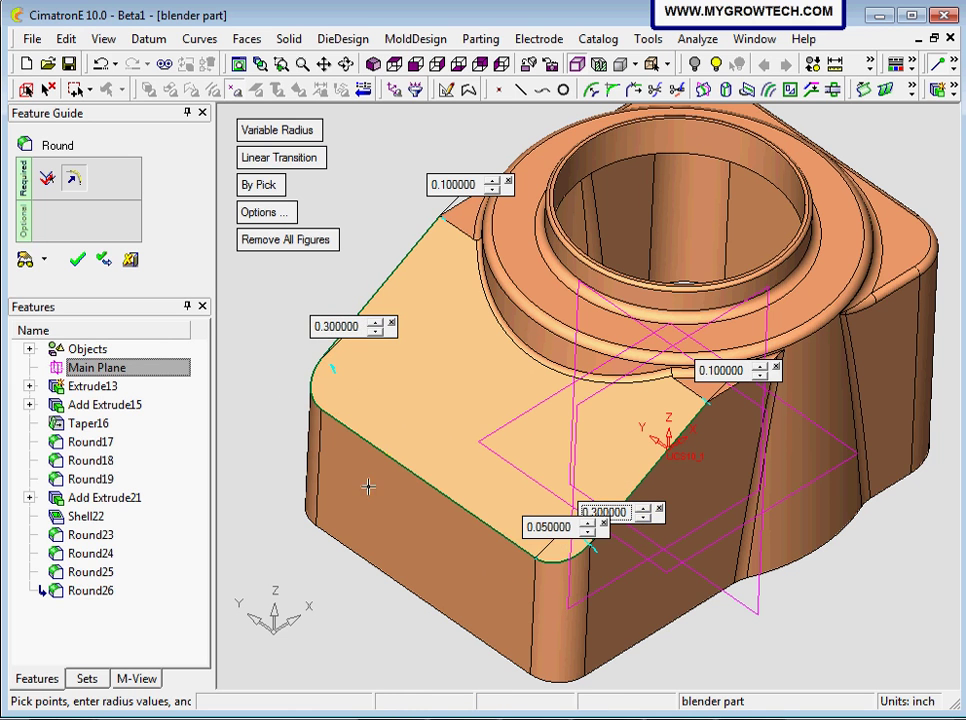
{"action": "left_click", "coordinate": [323, 414]}
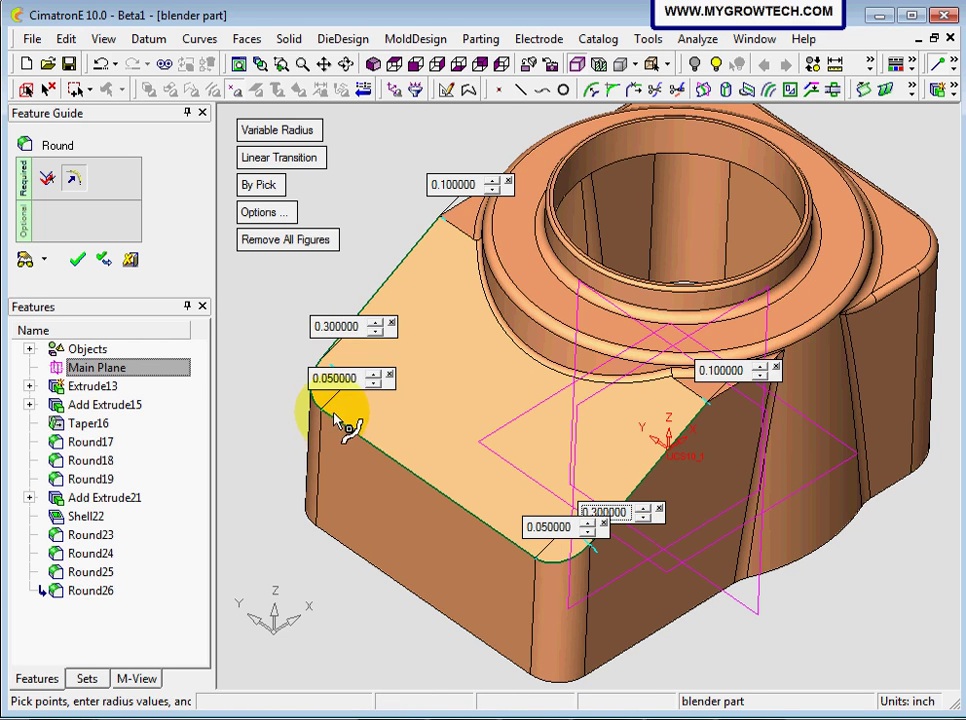
{"action": "double_click", "coordinate": [345, 379]}
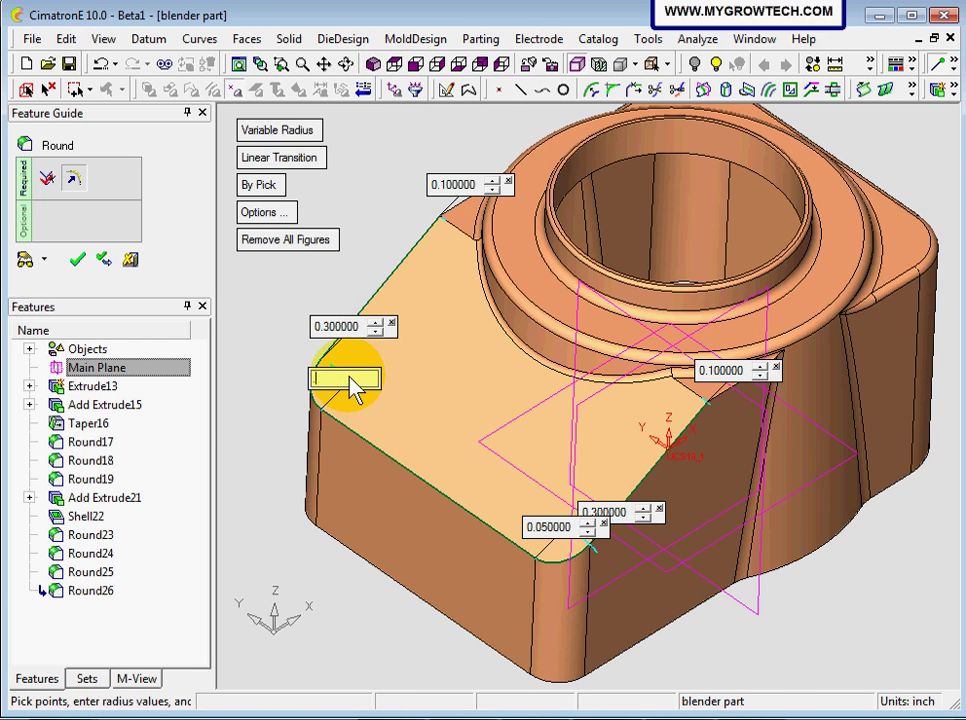
{"action": "key", "text": "Return"}
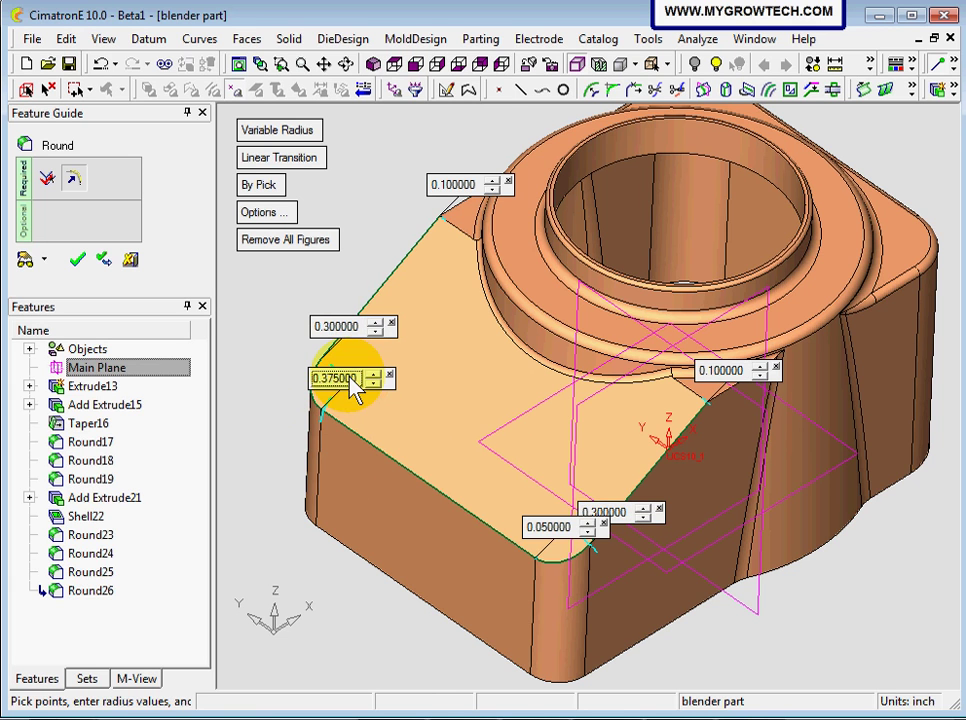
{"action": "double_click", "coordinate": [552, 527]}
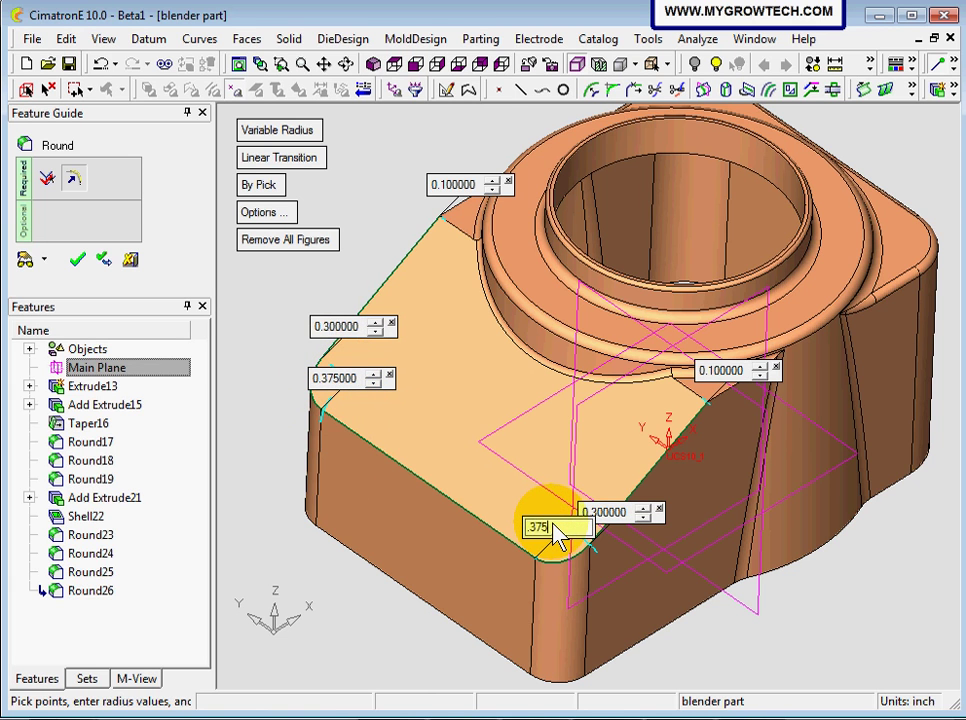
{"action": "key", "text": "Return"}
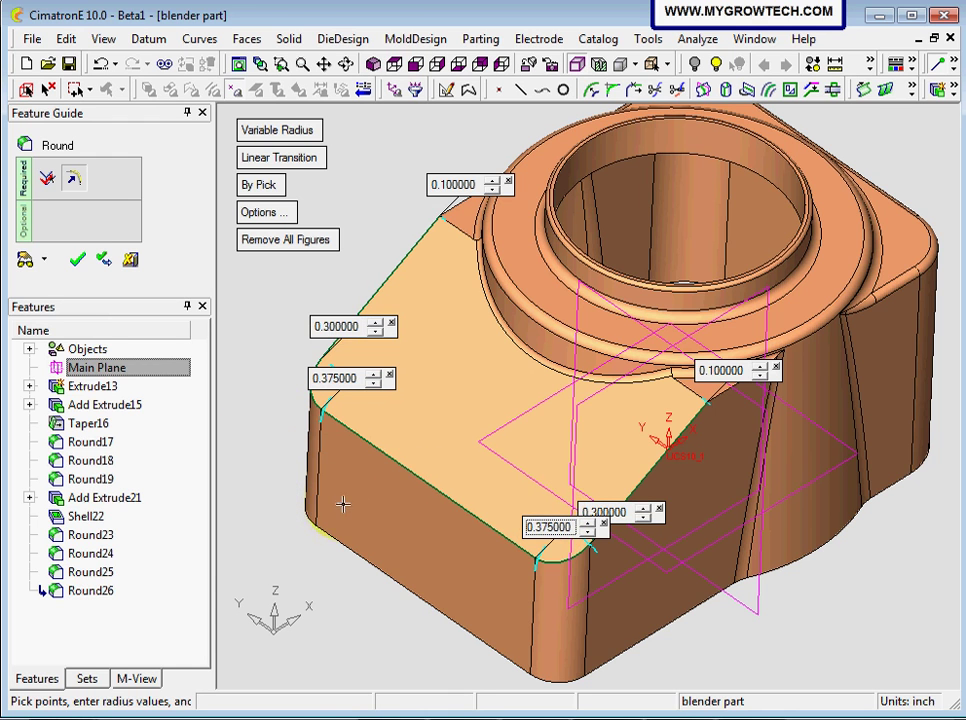
{"action": "left_click", "coordinate": [26, 260]}
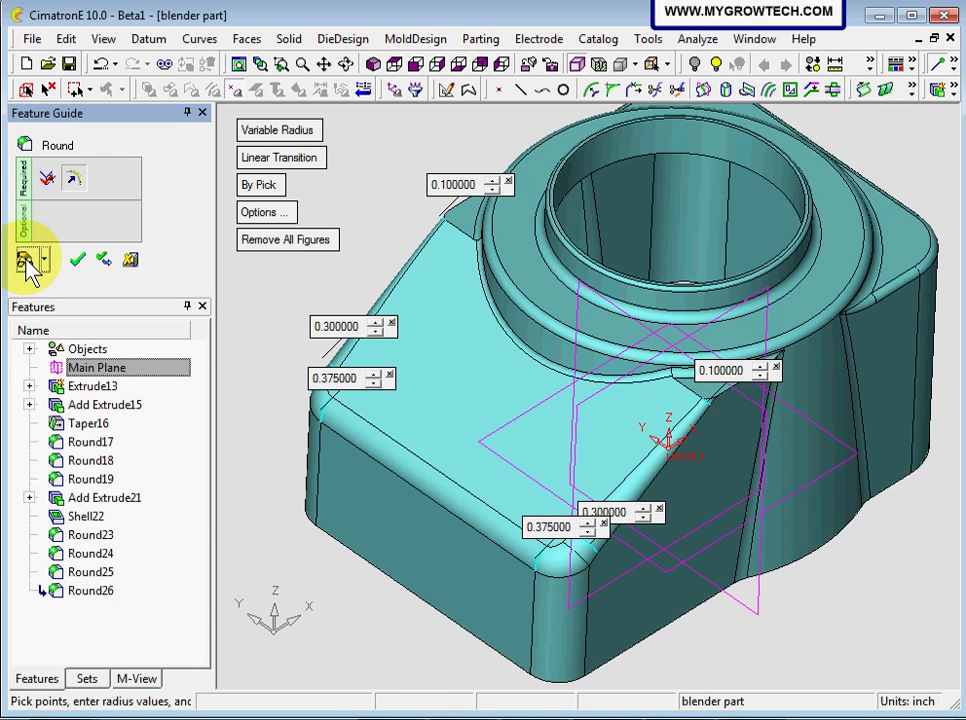
{"action": "middle_click_drag", "start_coordinate": [425, 416], "coordinate": [494, 416]}
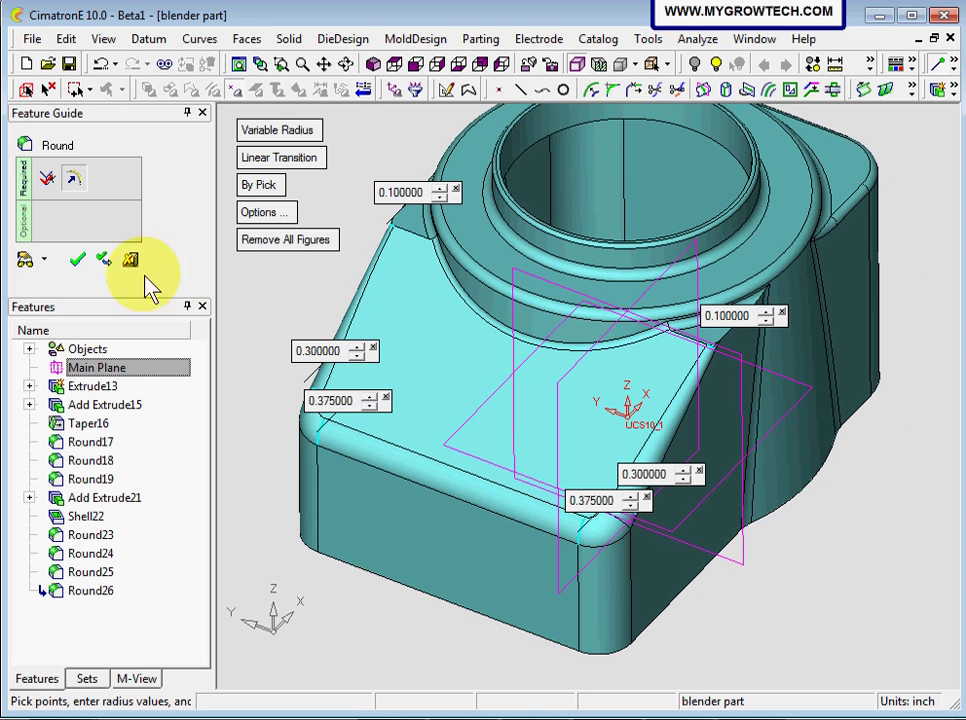
{"action": "left_click", "coordinate": [80, 261]}
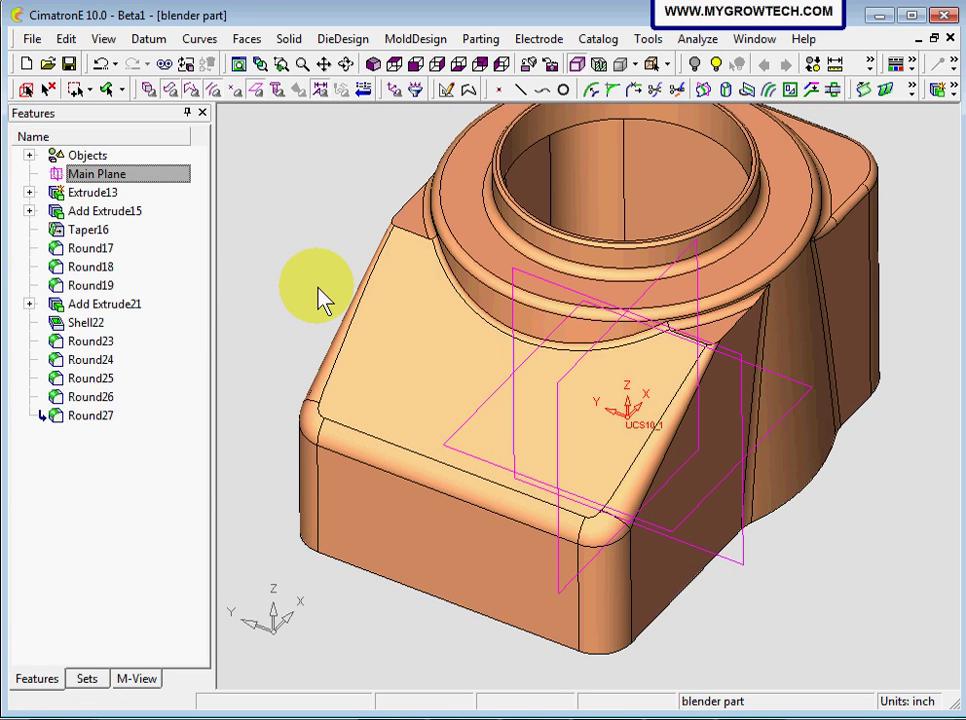
Step: Round the edges at the top of the sloped face with a 0.08 global radius and preview it
{"action": "middle_click_drag", "start_coordinate": [322, 300], "coordinate": [258, 272]}
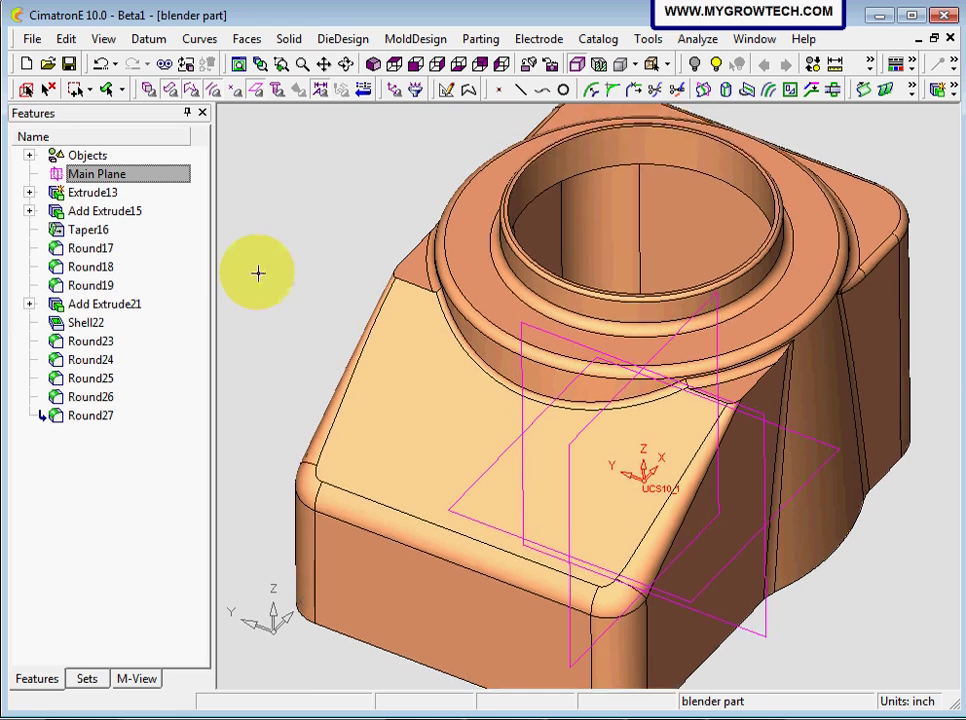
{"action": "left_click", "coordinate": [289, 39]}
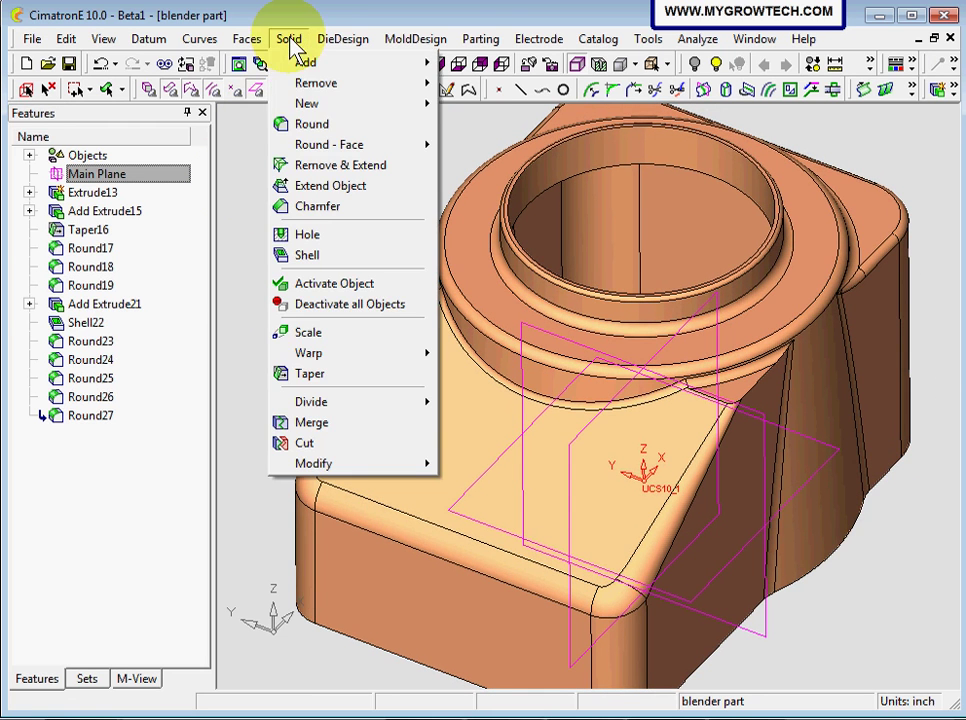
{"action": "left_click", "coordinate": [312, 125]}
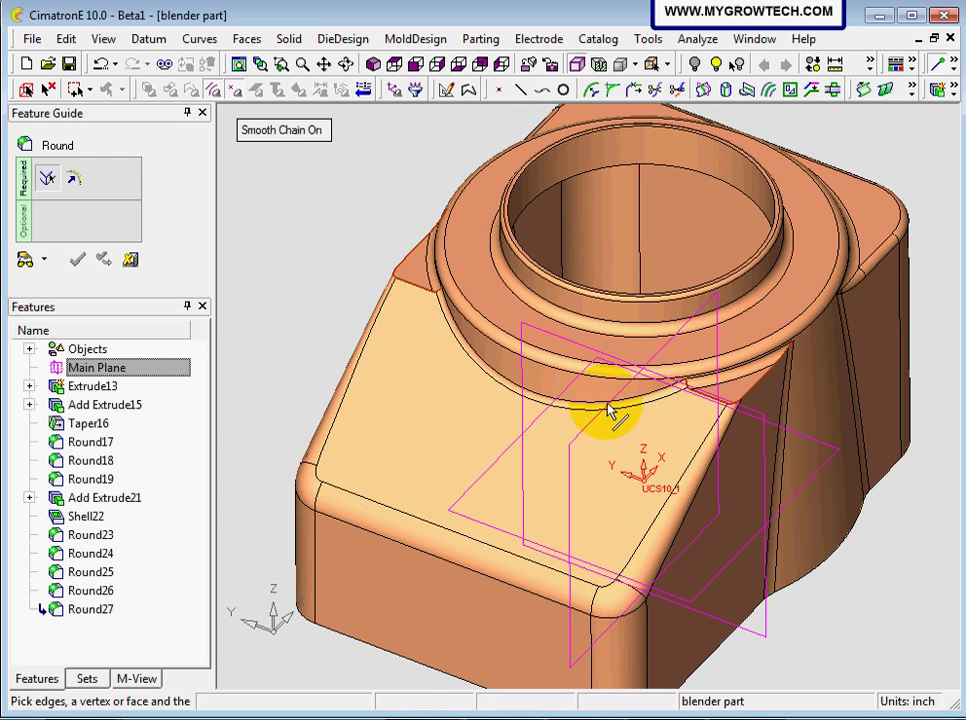
{"action": "middle_click", "coordinate": [330, 221]}
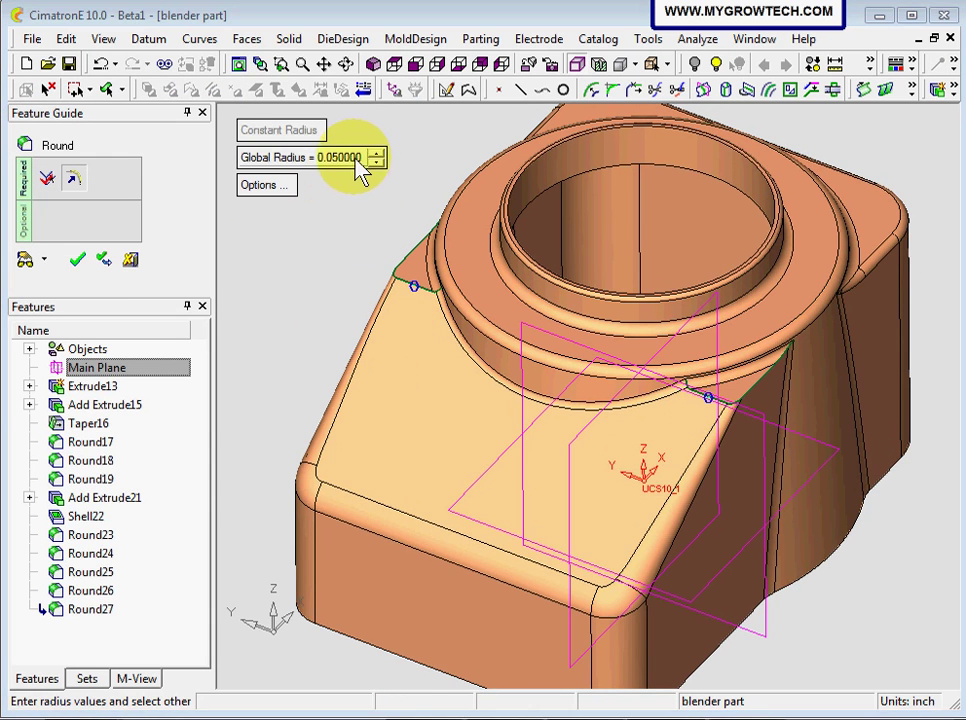
{"action": "left_click", "coordinate": [355, 162]}
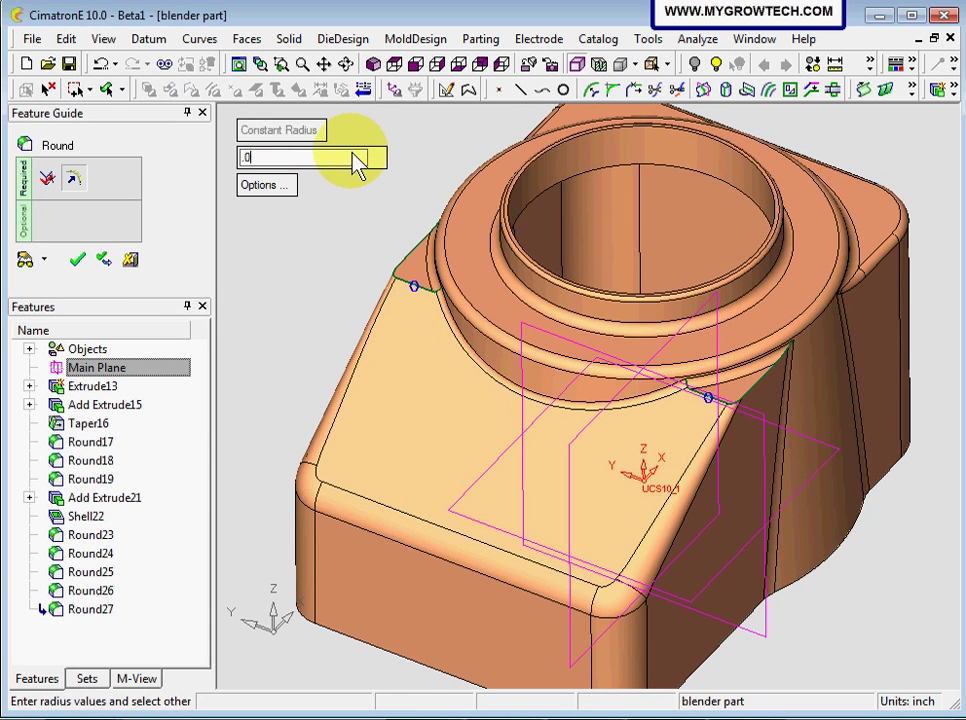
{"action": "type", "text": ".08"}
{"action": "key", "text": "Return"}
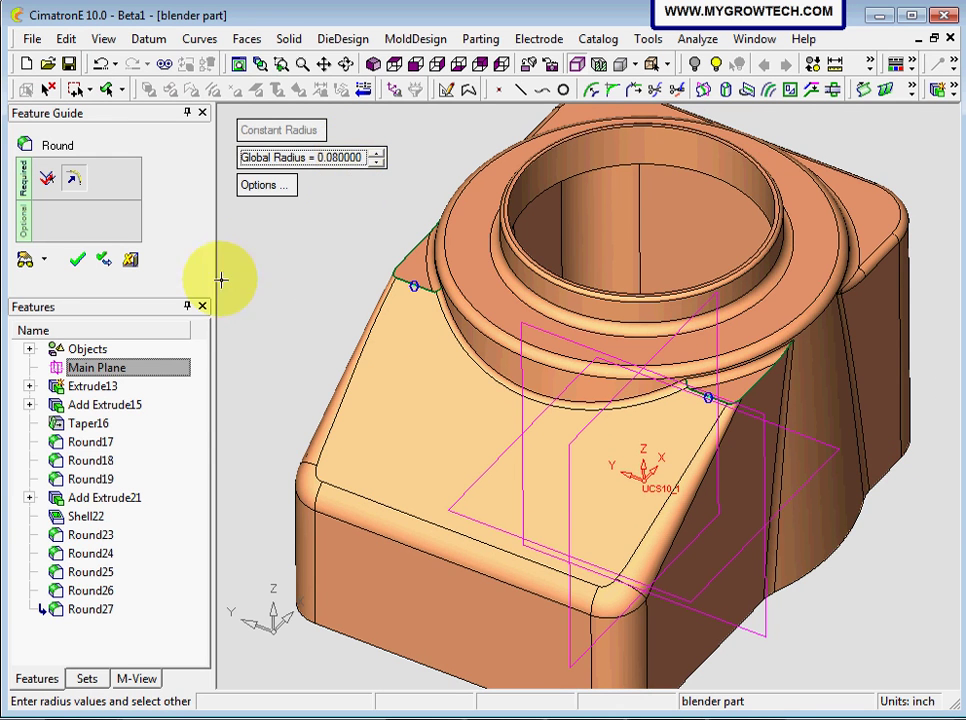
{"action": "left_click", "coordinate": [26, 259]}
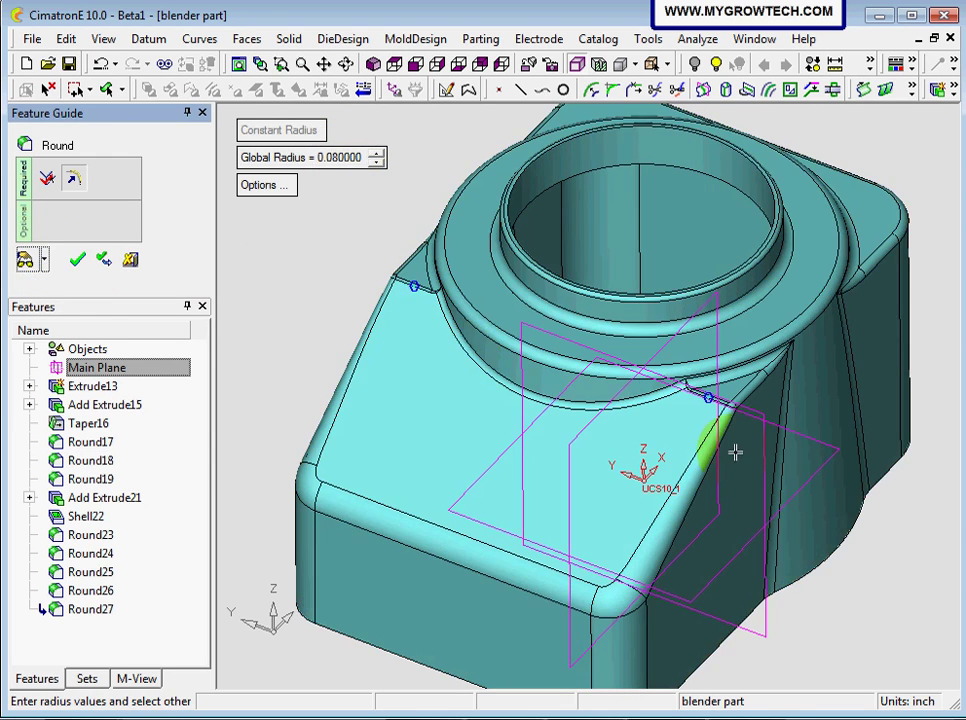